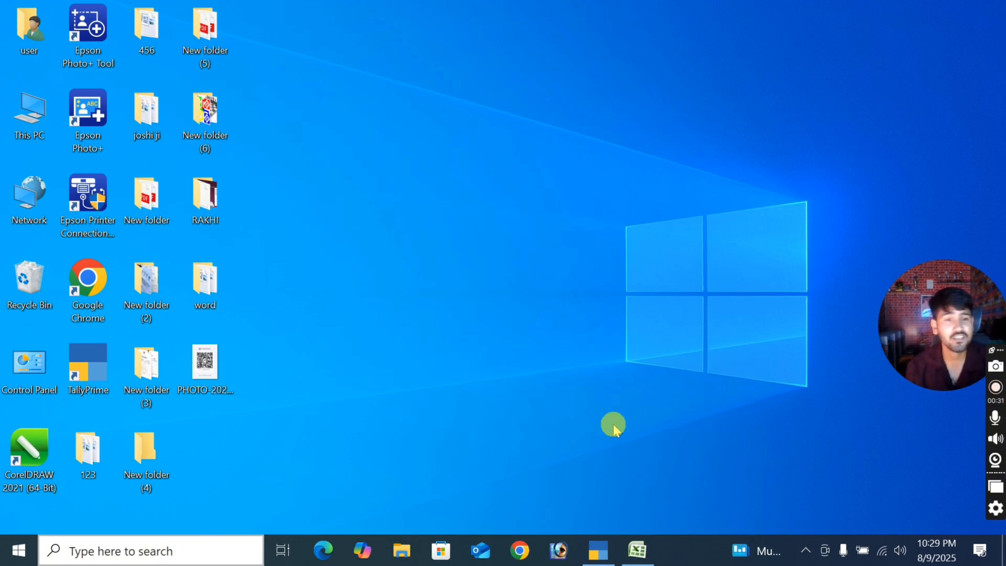
Search Windows for "word" and launch Microsoft Office Word 2007.
left_click(15, 557)
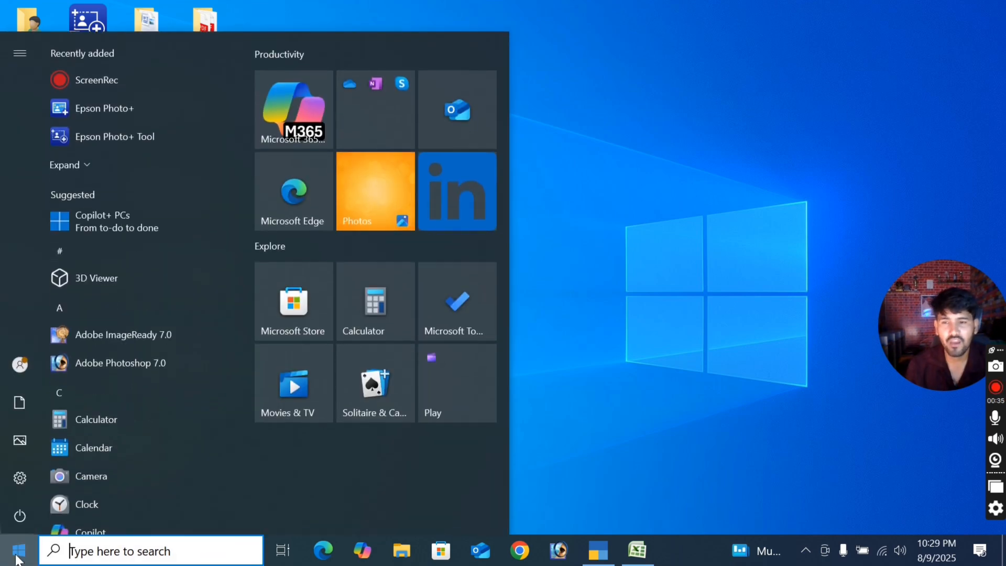
type("word")
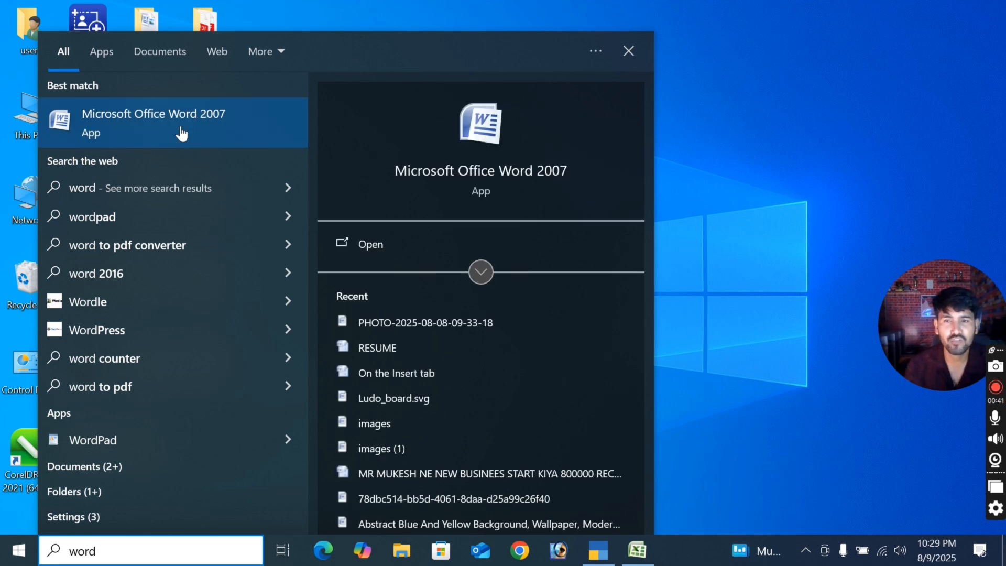
left_click(183, 128)
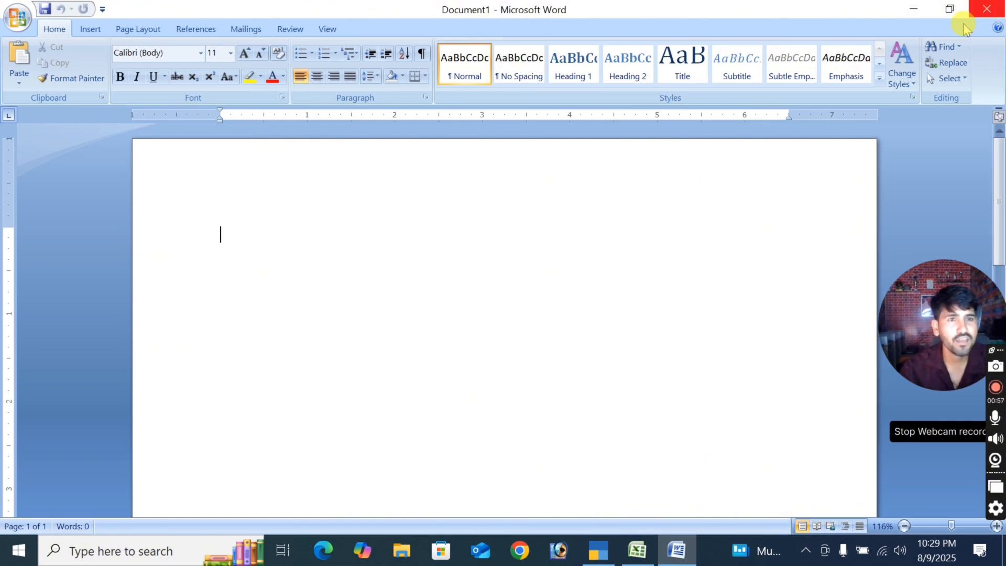
left_click_drag(945, 284, 946, 443)
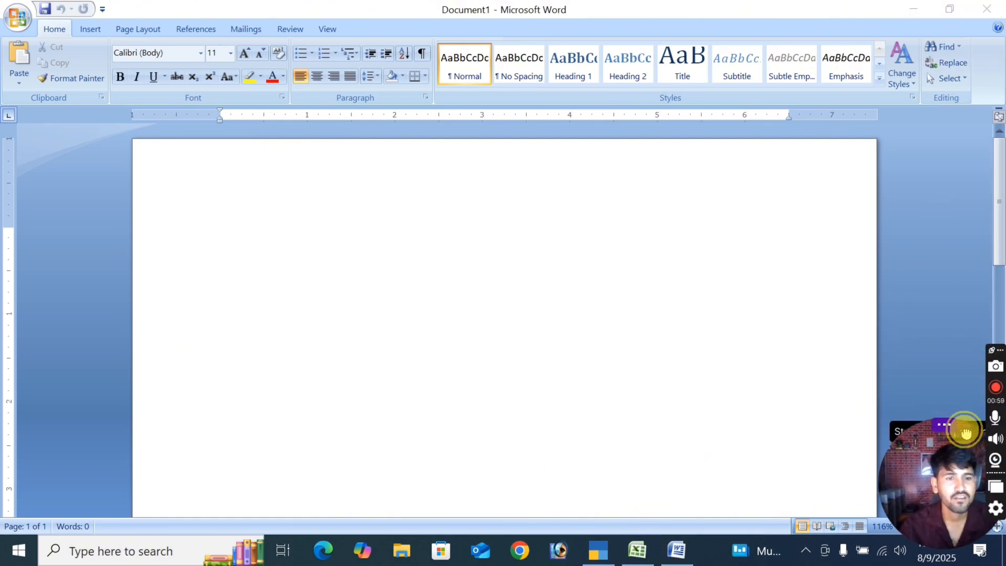
left_click(18, 19)
left_click(480, 267)
left_click(102, 9)
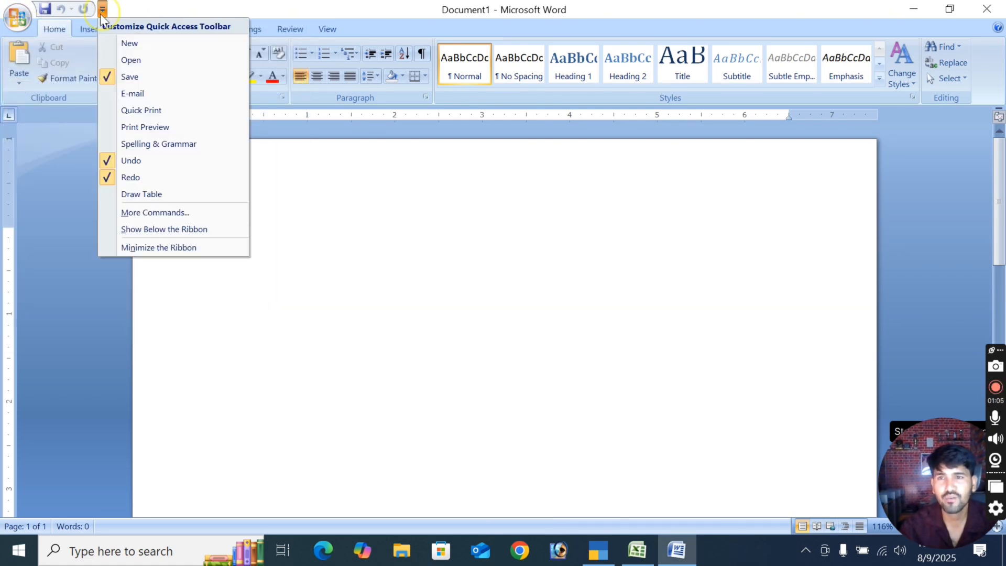
left_click(364, 218)
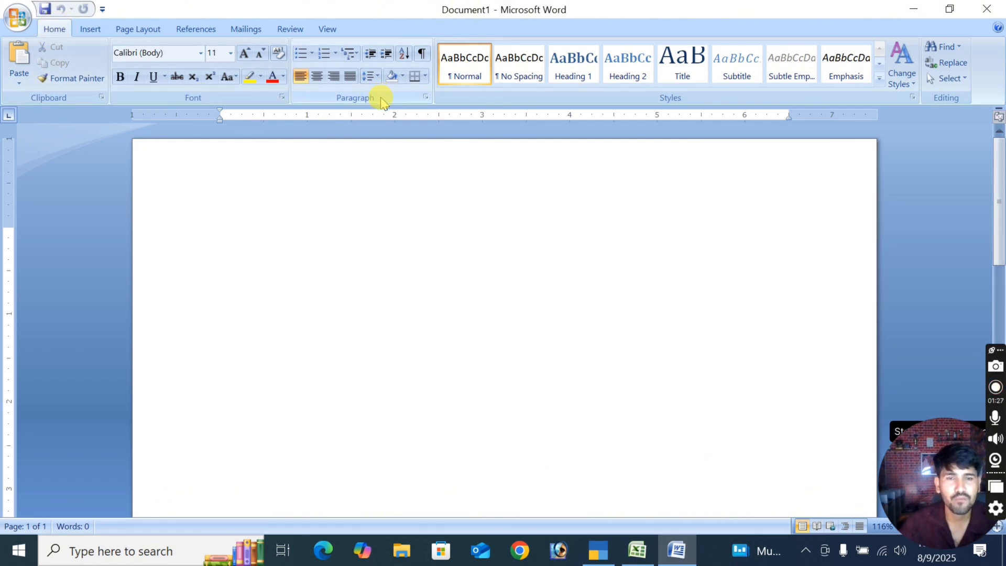
Enter the text "Joshi computer lalkuan nainital" on the first line of the blank document.
left_click(139, 225)
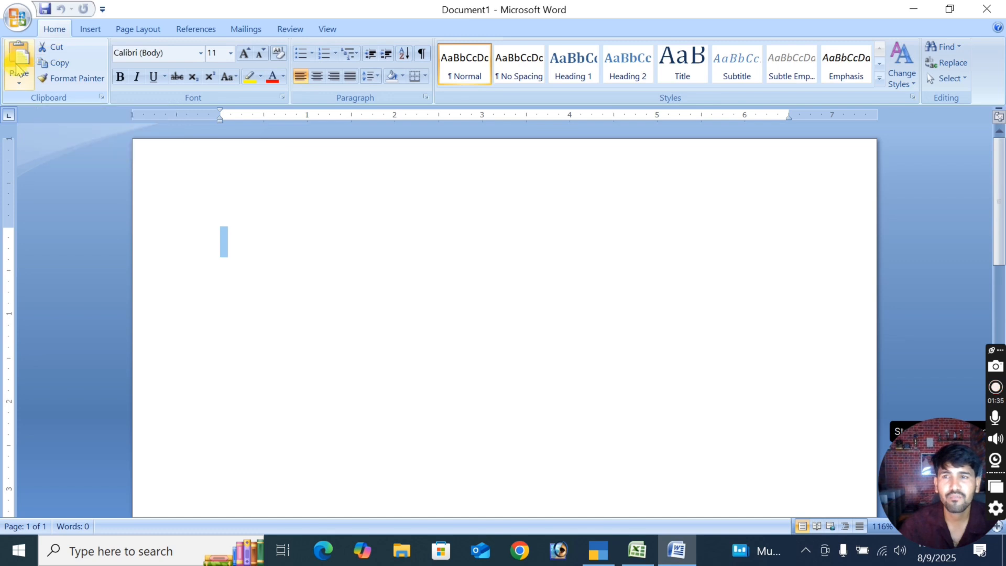
left_click(268, 224)
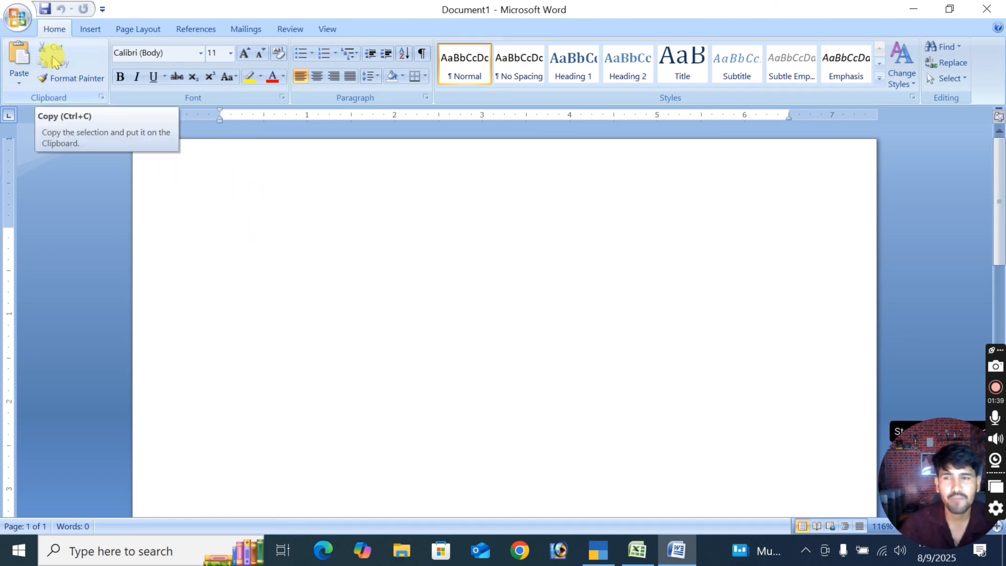
type("jo")
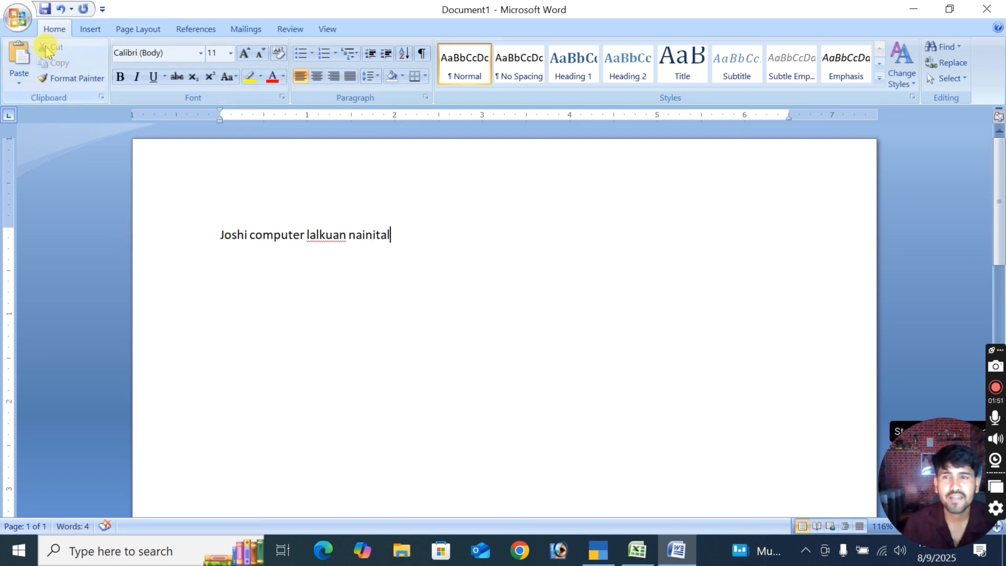
Cut "Joshi computer" from the first line and paste it further down the page, several blank lines below.
left_click(216, 236)
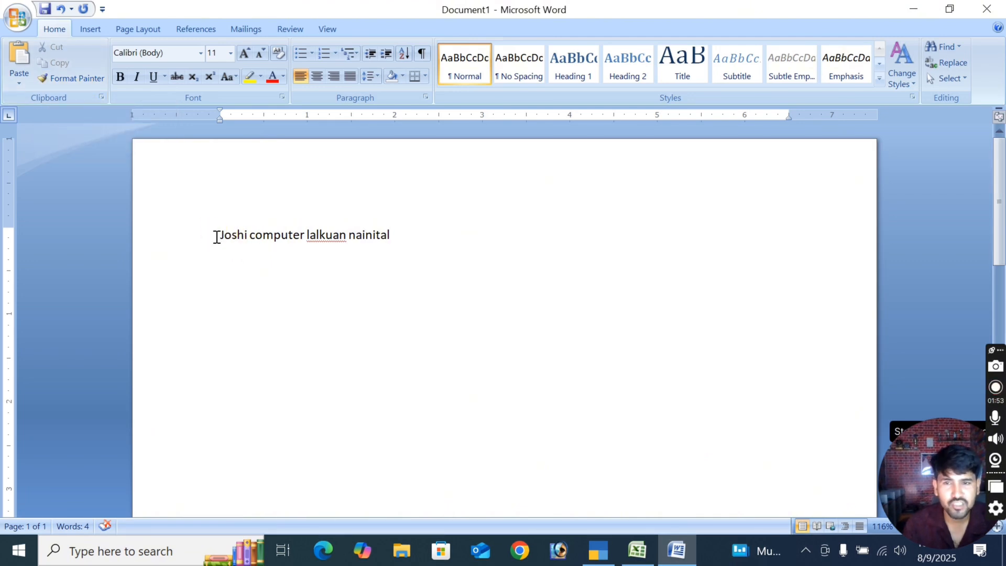
left_click_drag(216, 237, 303, 247)
key("ctrl+c")
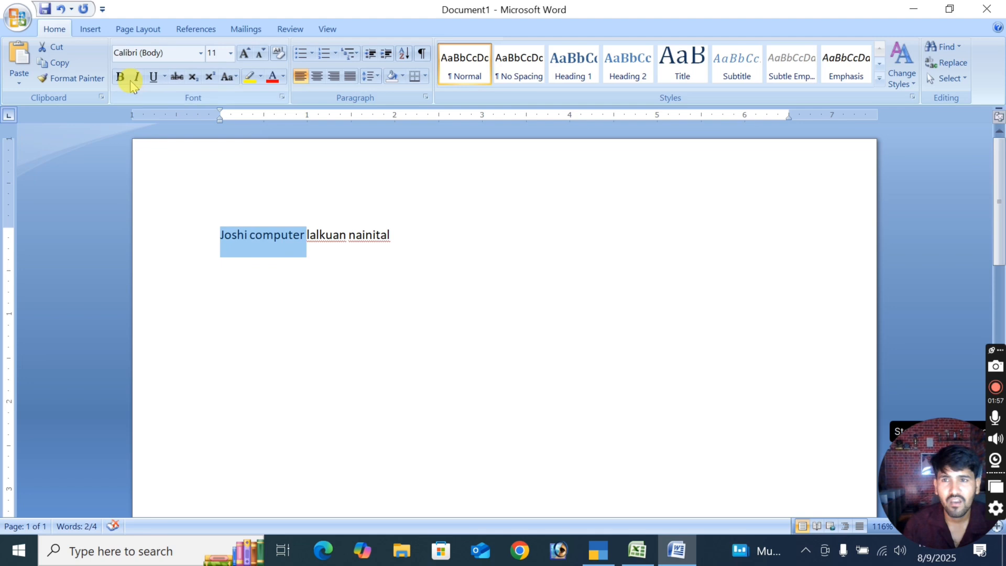
left_click(54, 48)
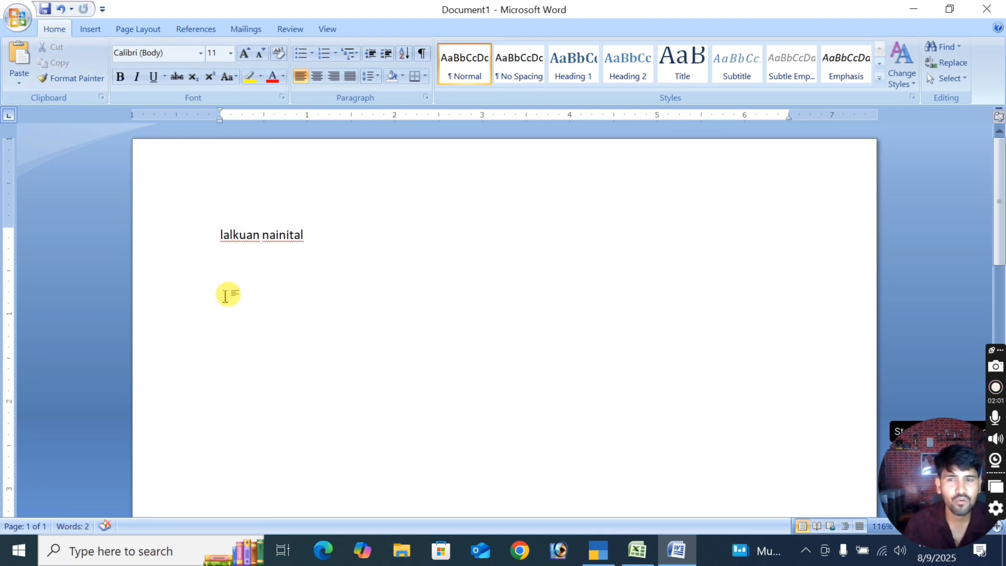
left_click(235, 418)
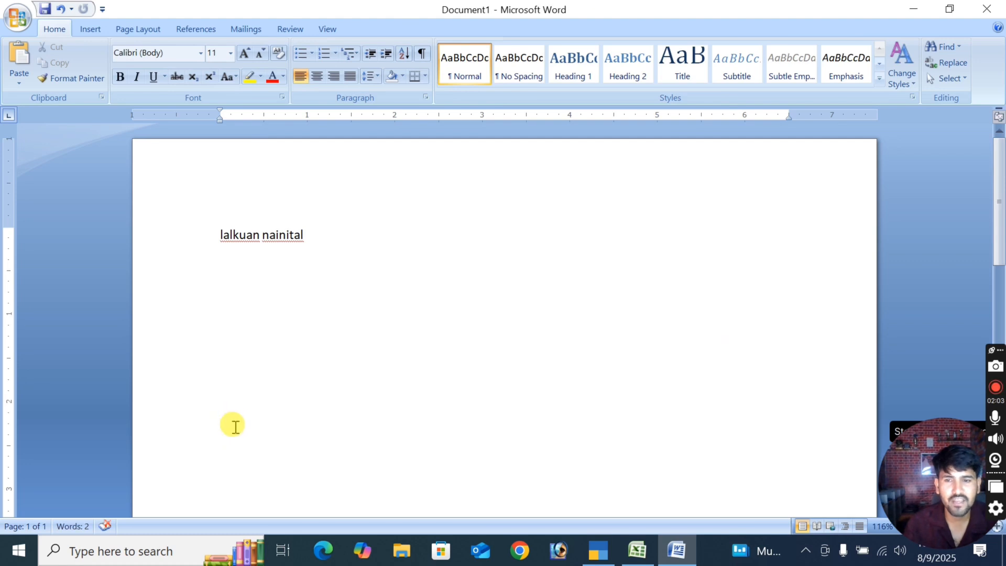
left_click(19, 55)
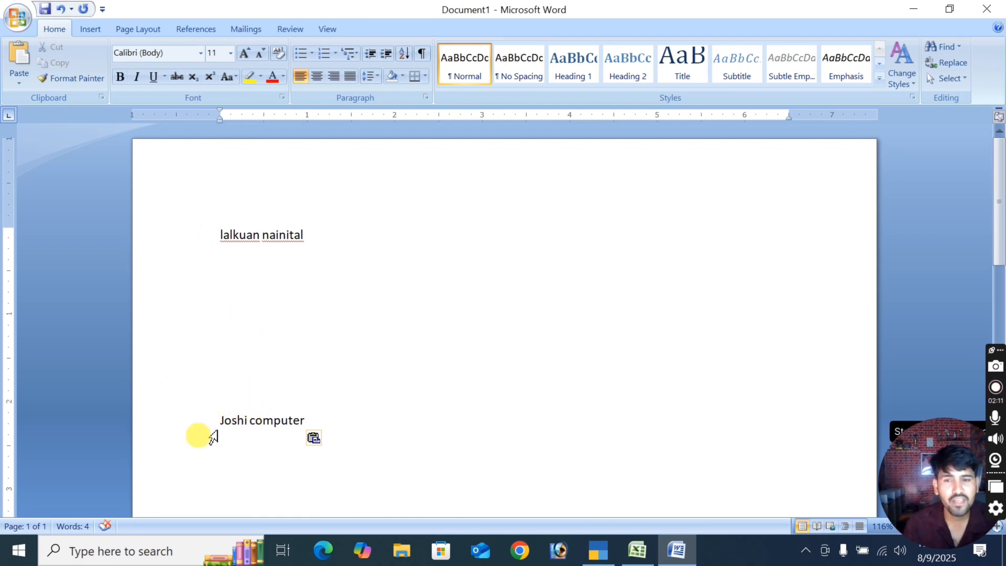
Move "Joshi computer" back in front of "lalkuan nainital" by cut and paste, and join both parts into one line.
left_click_drag(213, 422, 291, 419)
key("ctrl+c")
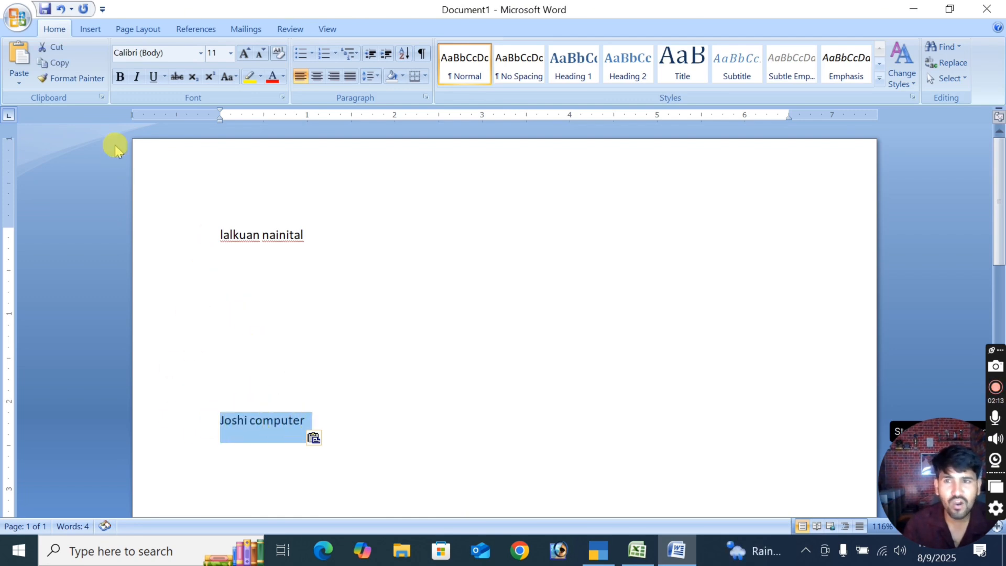
left_click(51, 47)
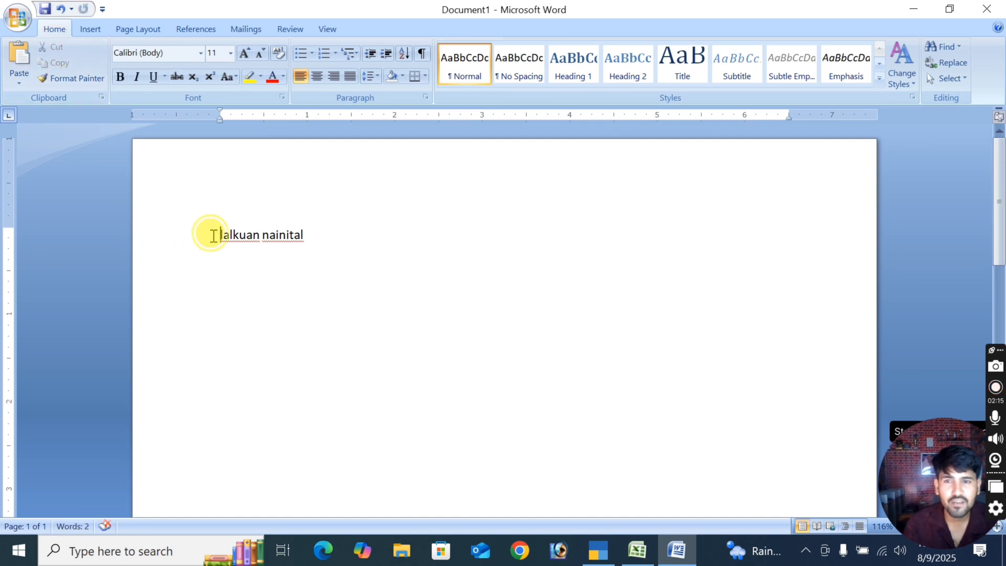
left_click(19, 58)
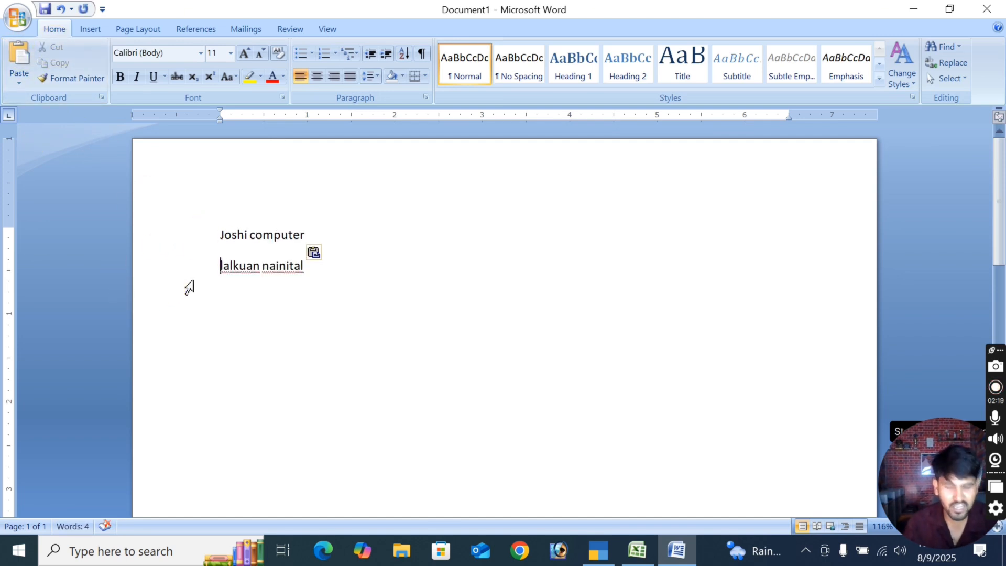
key("BackSpace")
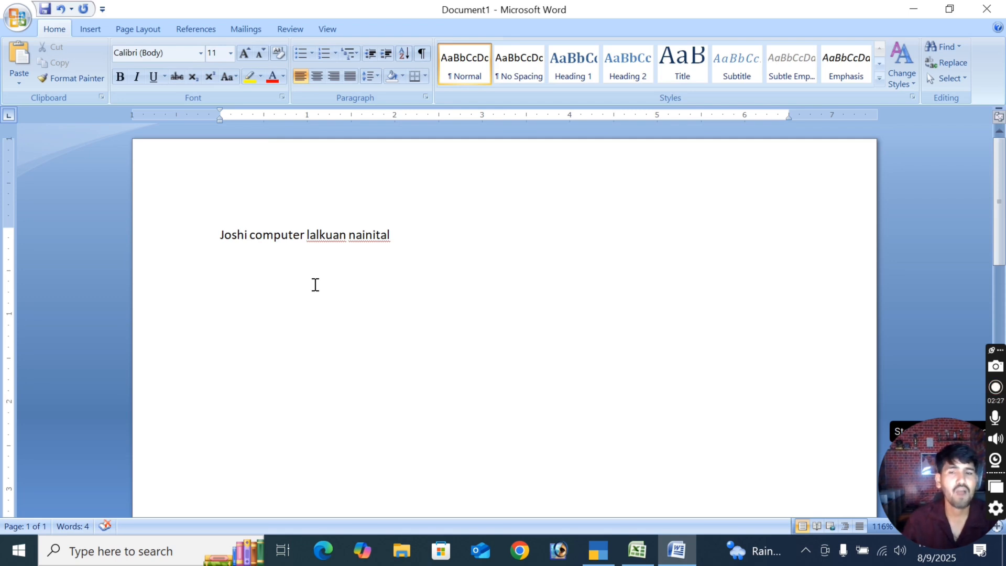
Copy the whole line "Joshi computer lalkuan nainital" and paste the copy several blank lines further down the page.
left_click(222, 228)
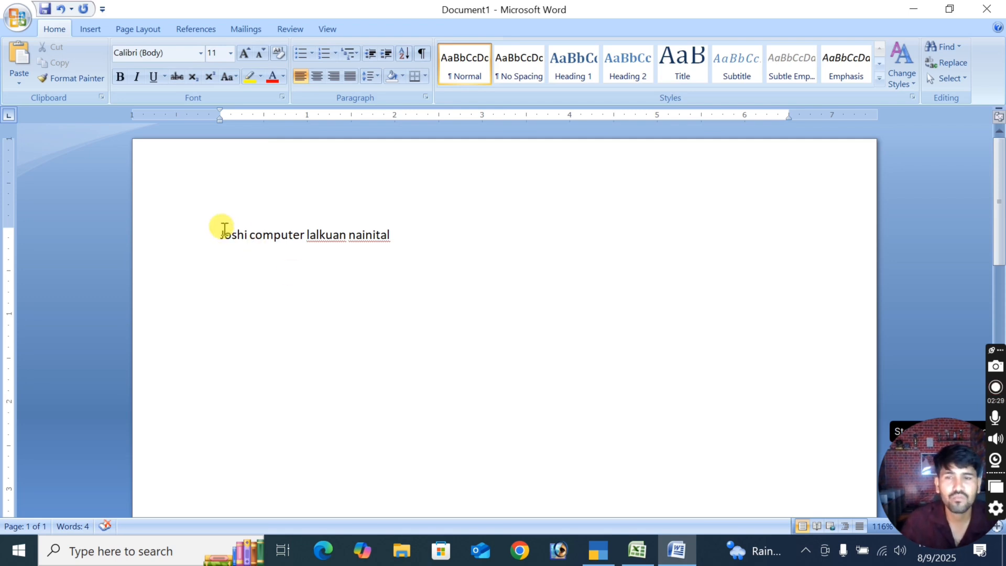
left_click(220, 235)
left_click_drag(221, 235, 390, 235)
left_click(74, 79)
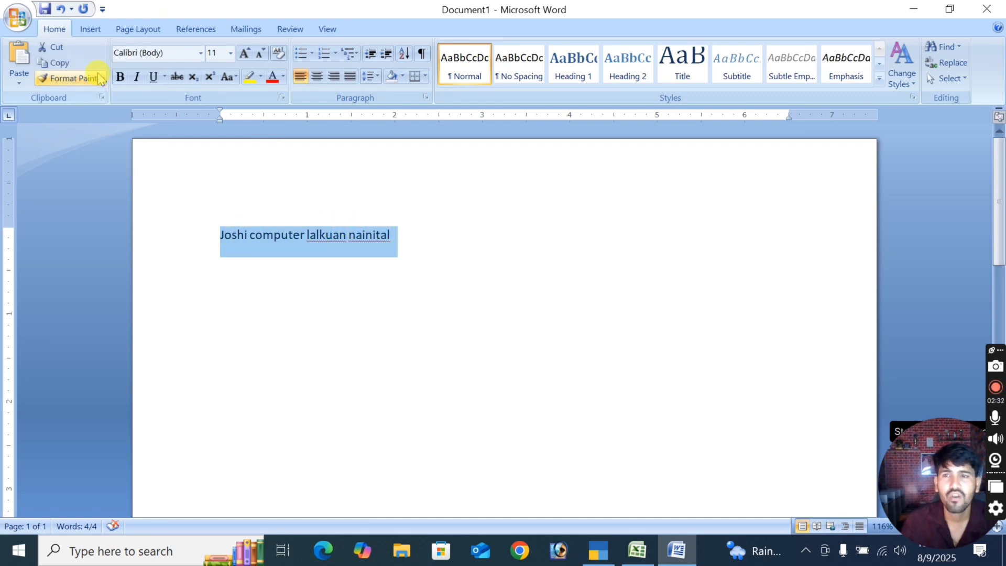
left_click(59, 65)
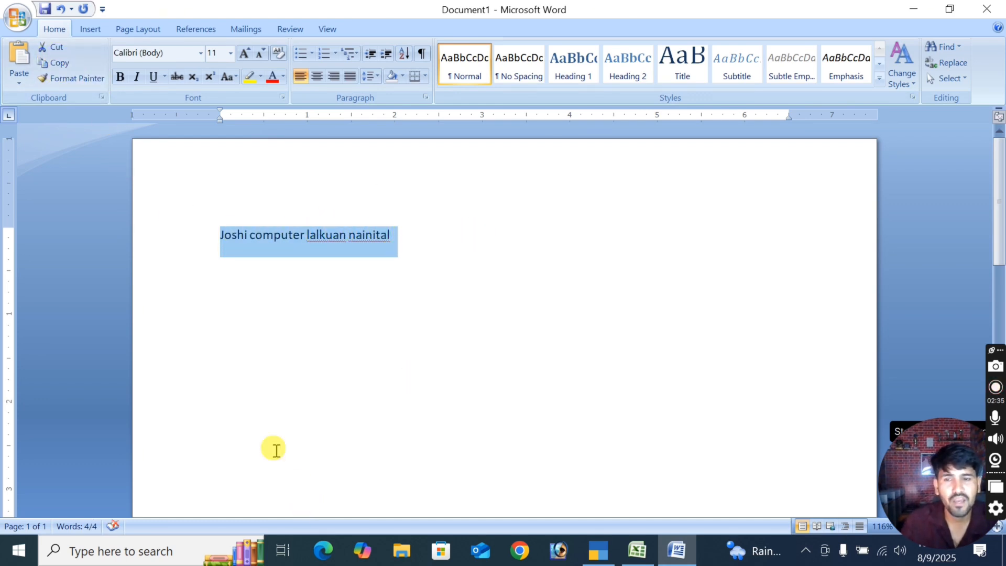
left_click(230, 427)
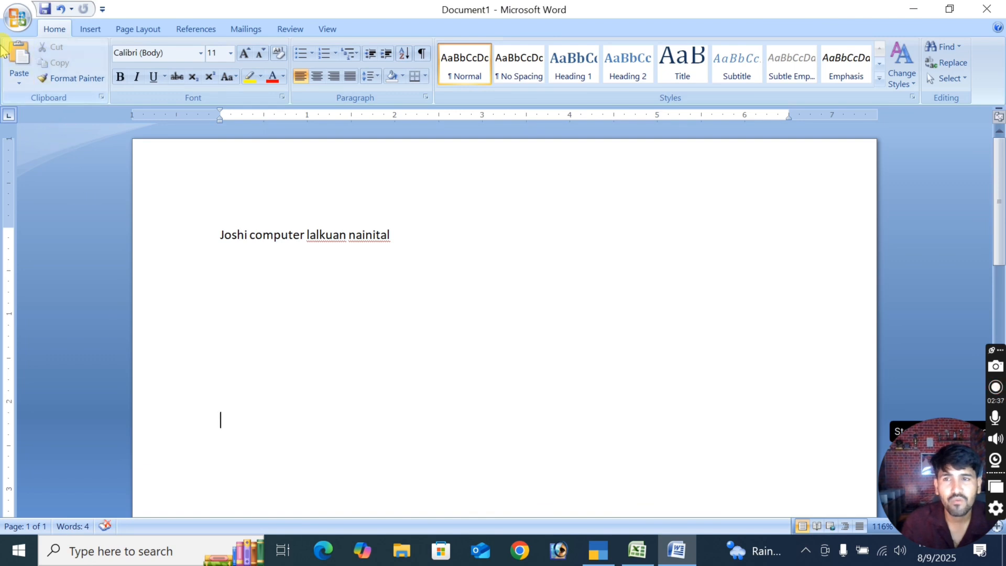
left_click(19, 57)
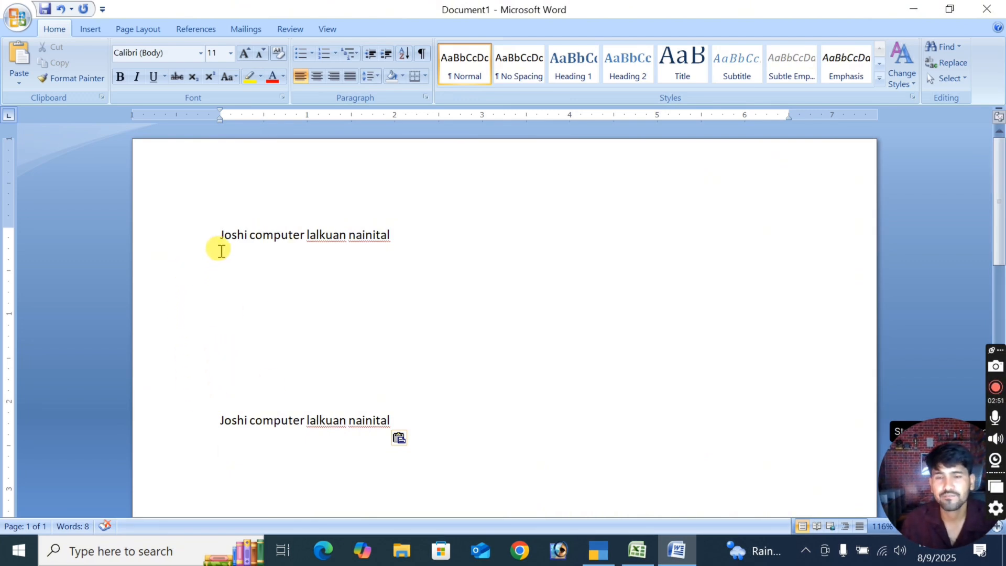
Change the font of the first "Joshi computer lalkuan nainital" line to Times New Roman.
triple_click(212, 234)
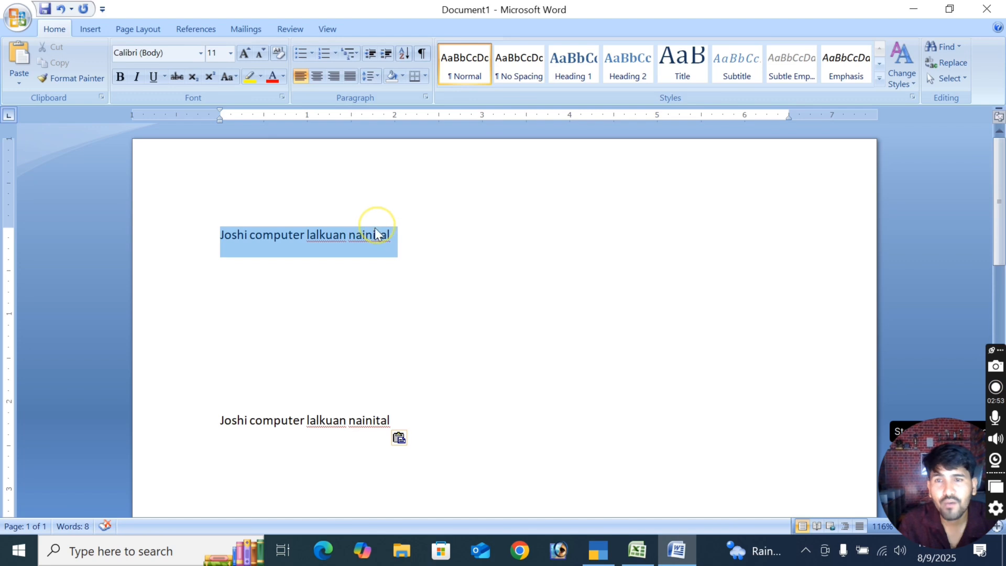
left_click(200, 53)
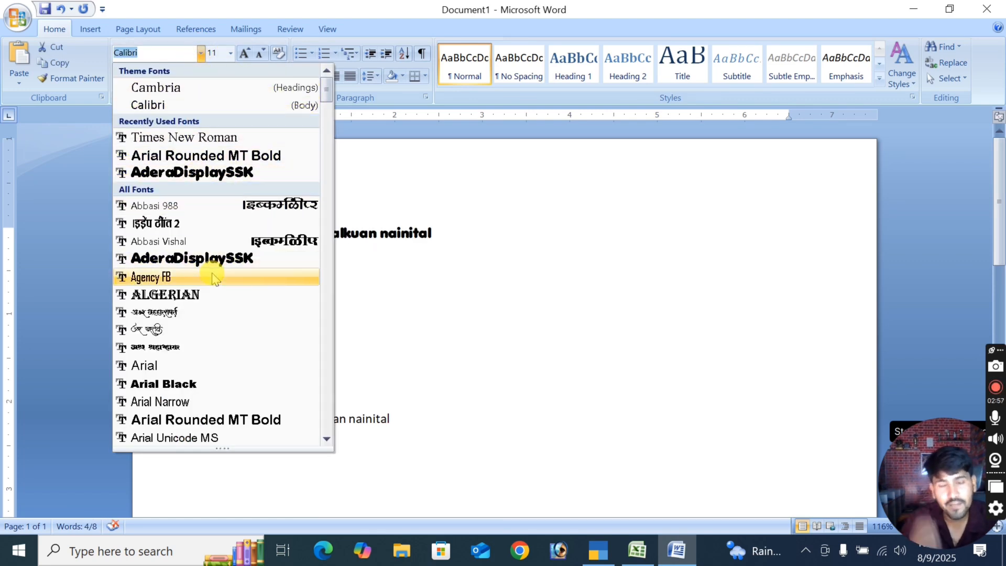
scroll(195, 351, "down", 5)
scroll(197, 383, "down", 10)
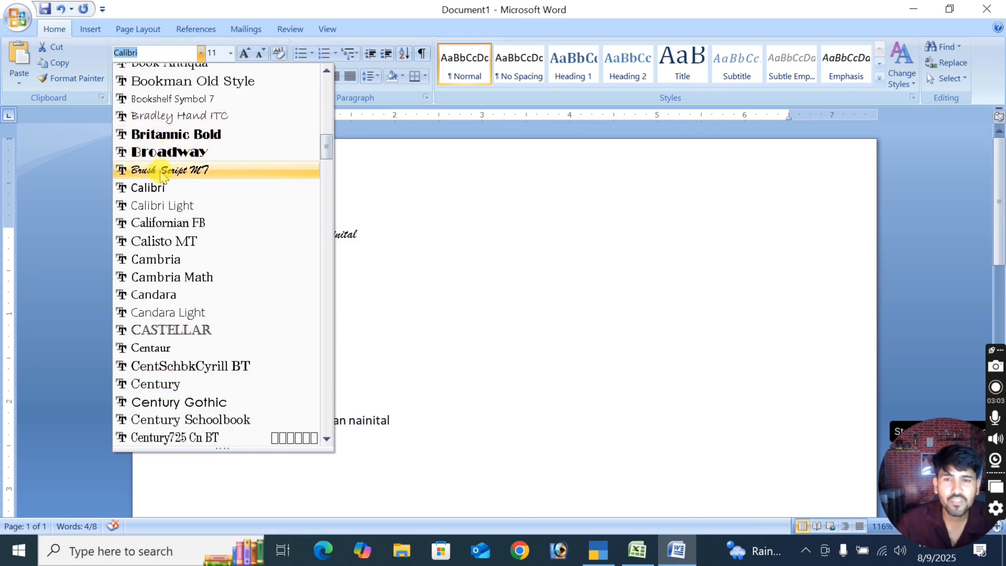
scroll(179, 348, "down", 3)
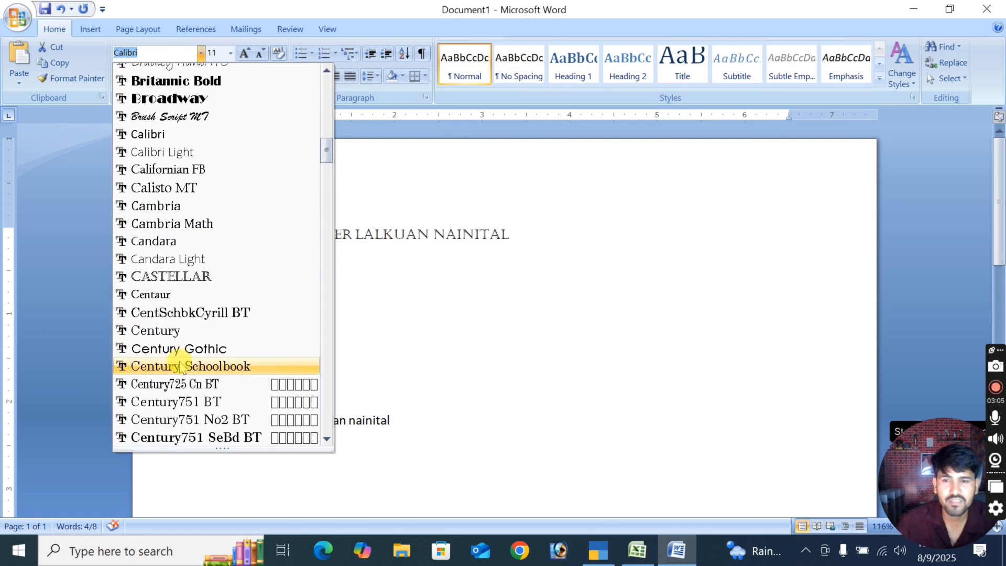
scroll(157, 314, "up", 20)
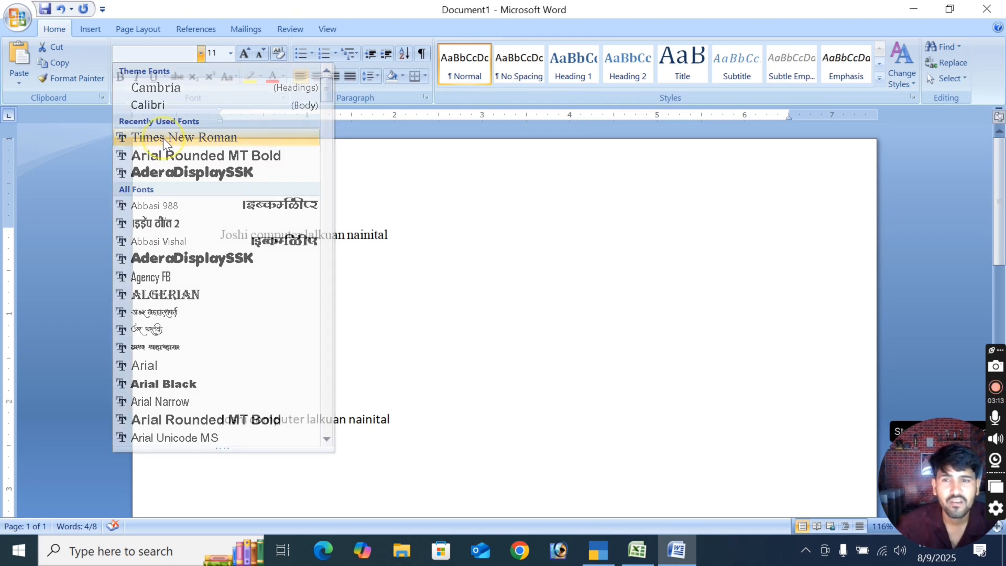
left_click(164, 137)
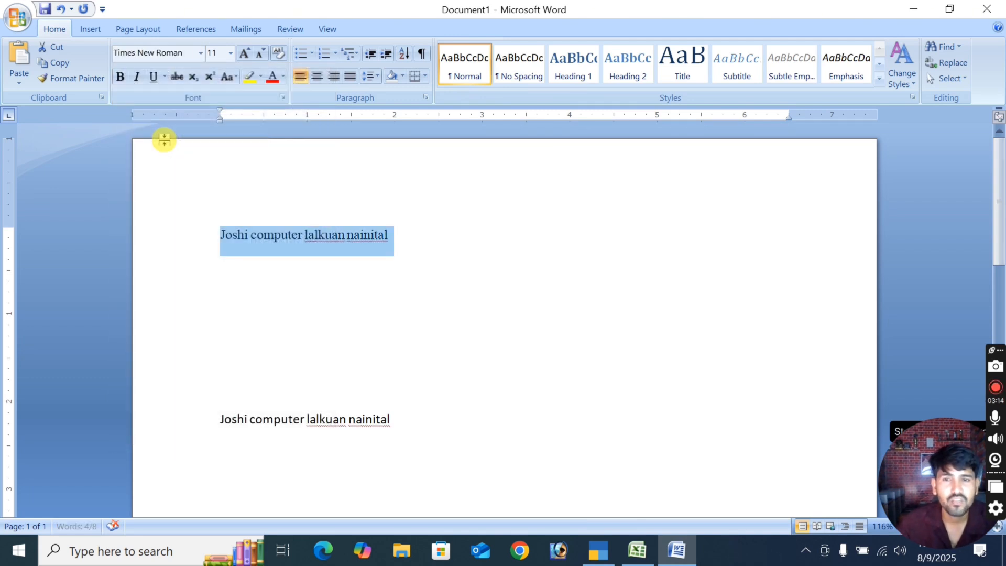
Set the first line's font size to 72 and enlarge it step by step to 130.
left_click(230, 52)
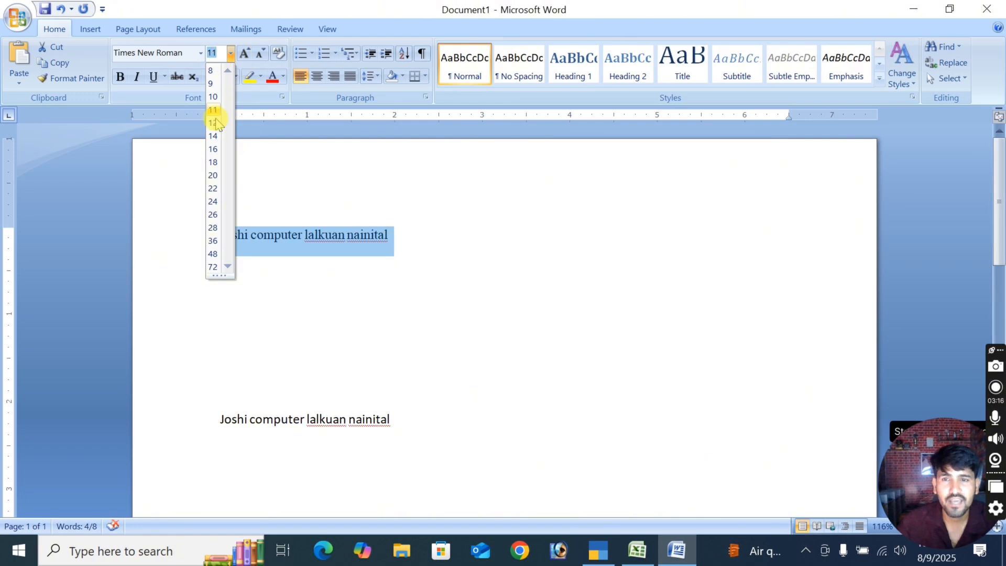
left_click(212, 267)
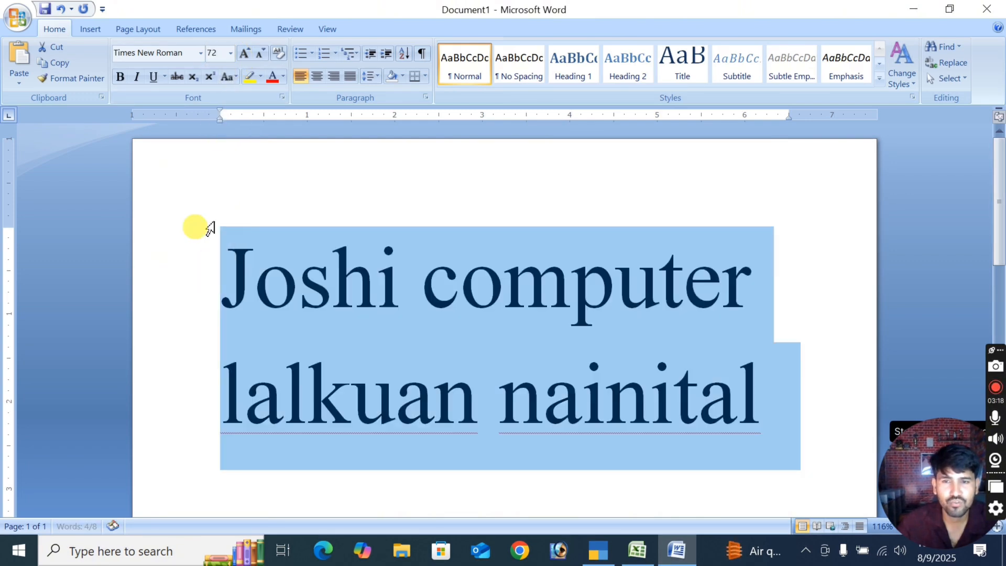
left_click(245, 54)
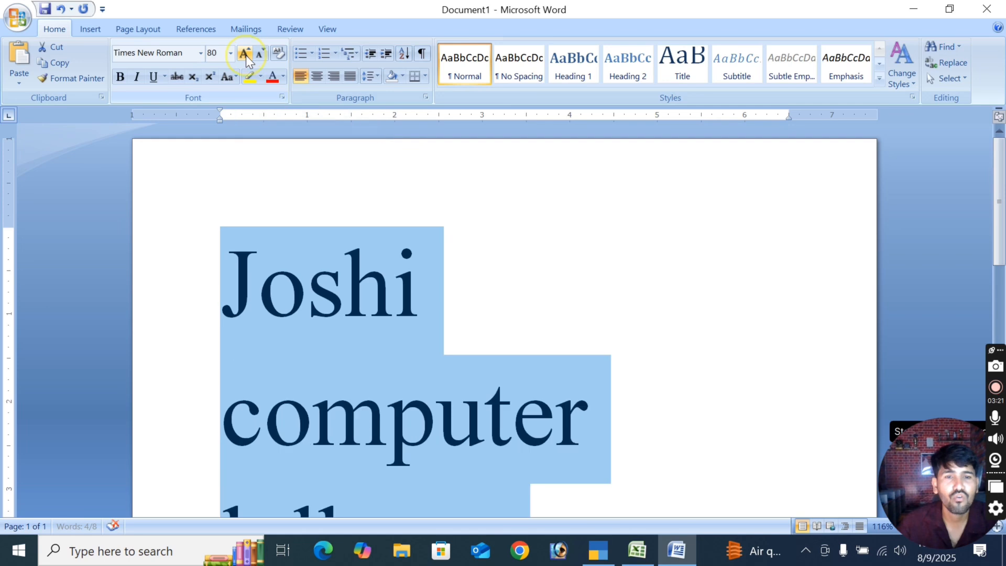
left_click(244, 53)
left_click(244, 53)
left_click(245, 54)
left_click(245, 54)
left_click(245, 54)
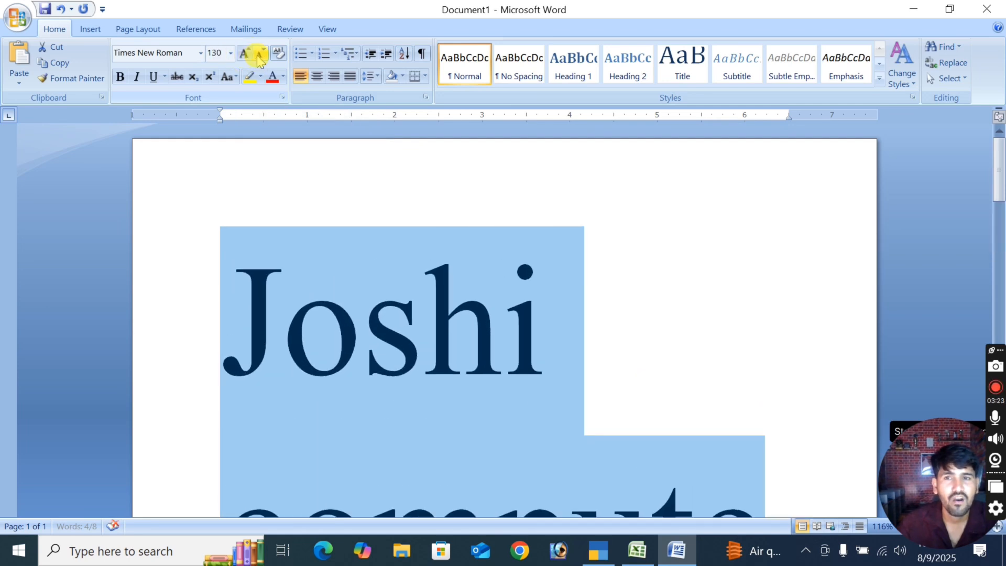
Set the font size of the first line to 8.
left_click(231, 53)
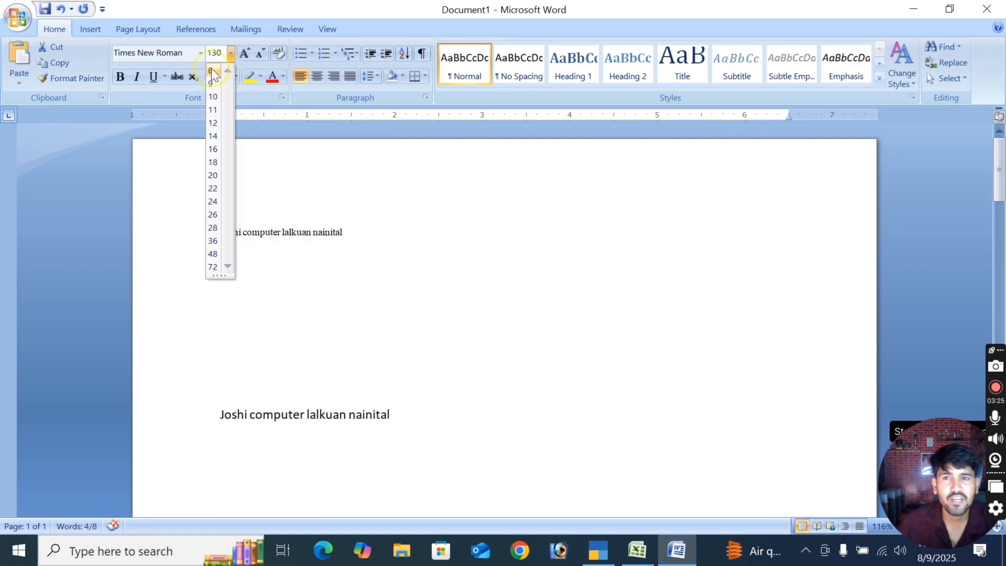
left_click(214, 67)
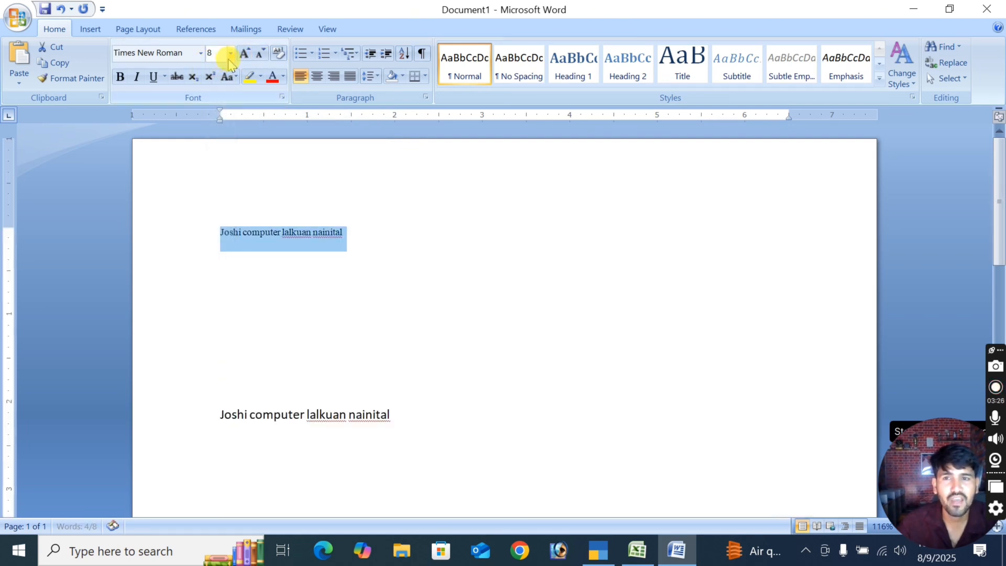
Shrink the first line's font to 6 and enlarge it step by step to 20.
left_click(262, 55)
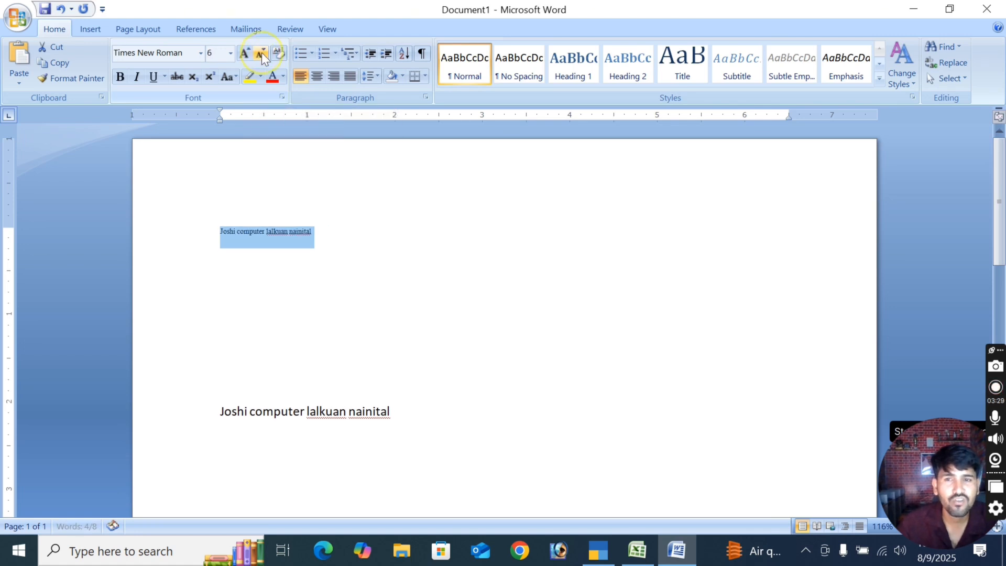
left_click(243, 54)
left_click(244, 54)
left_click(243, 55)
left_click(244, 54)
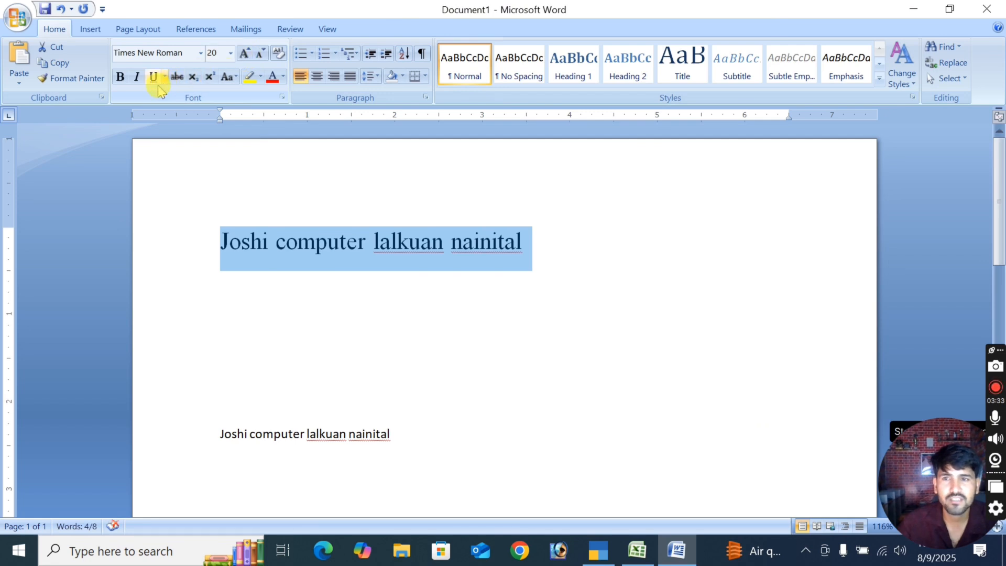
Make the first line "Joshi computer lalkuan nainital" bold, italic and underlined.
left_click(121, 78)
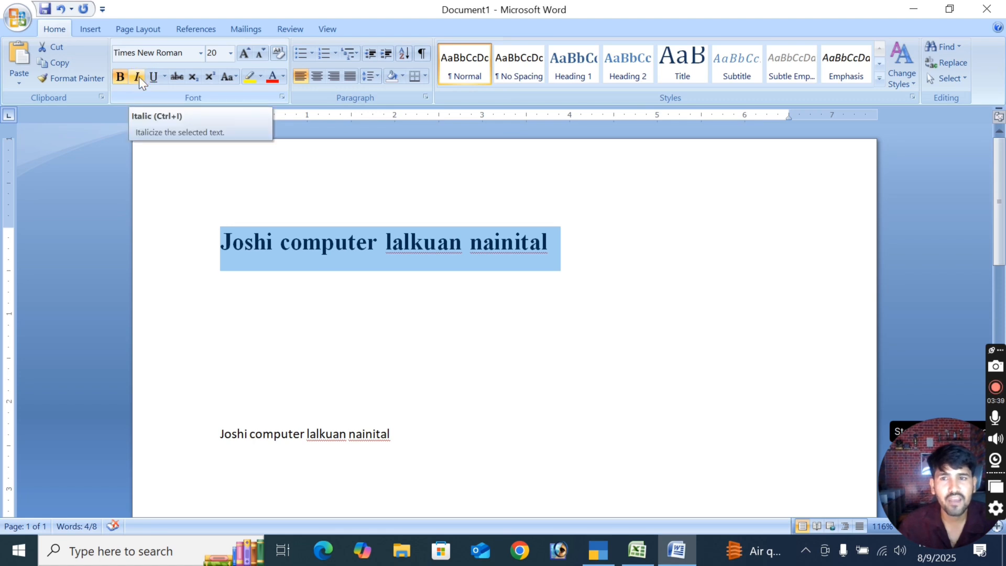
left_click(138, 77)
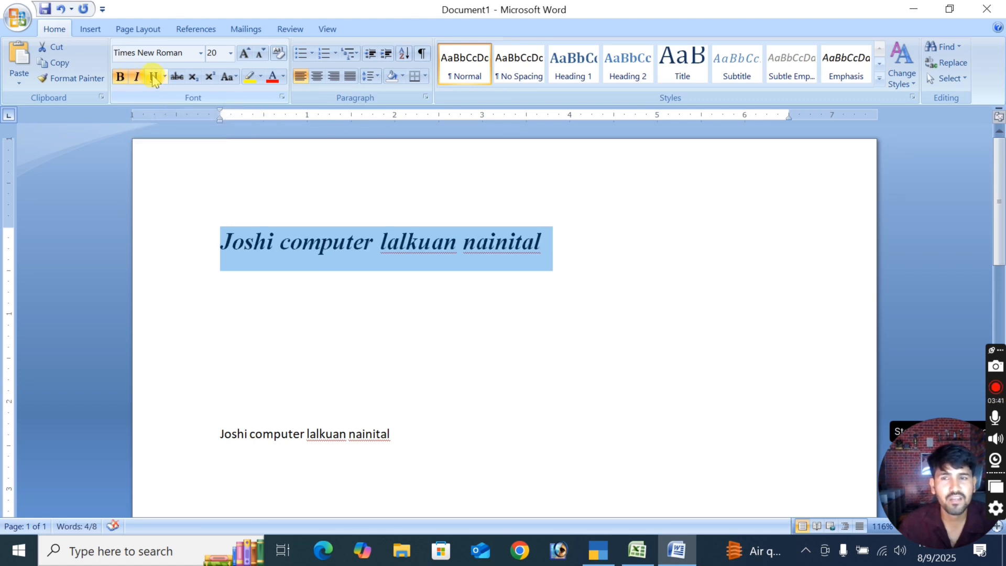
left_click(152, 75)
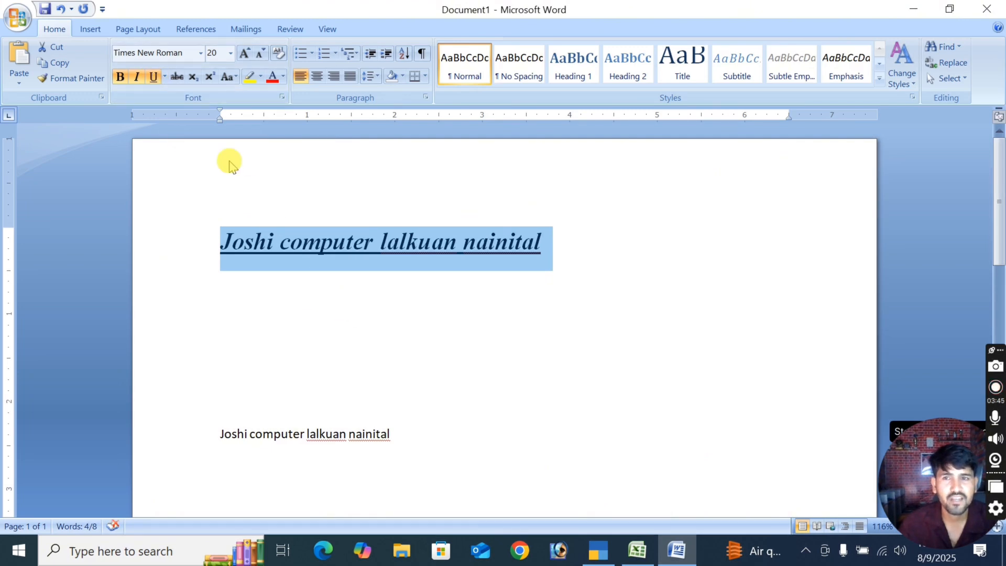
Remove the underline, italic and bold formatting from the first line.
left_click(153, 79)
left_click(136, 77)
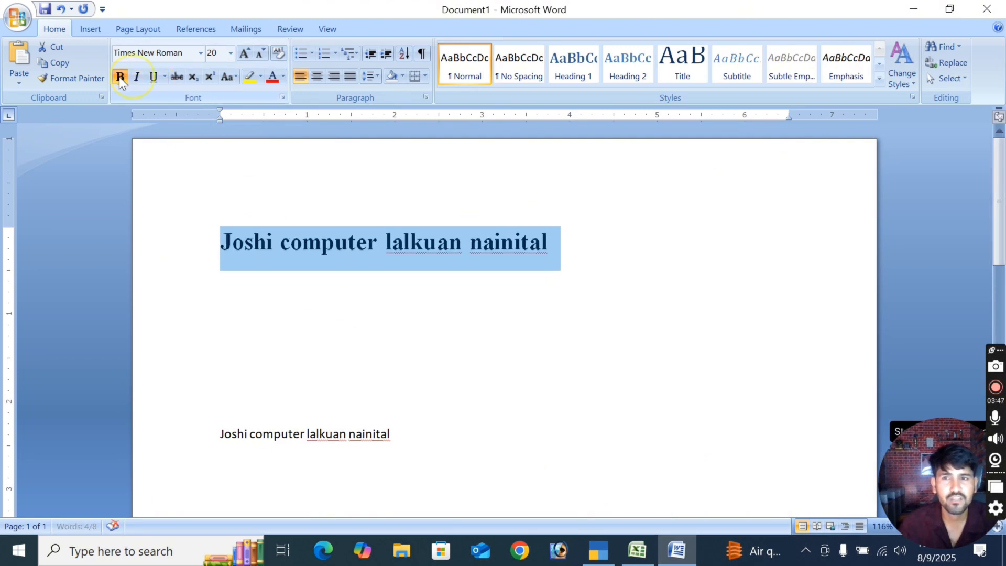
left_click(120, 78)
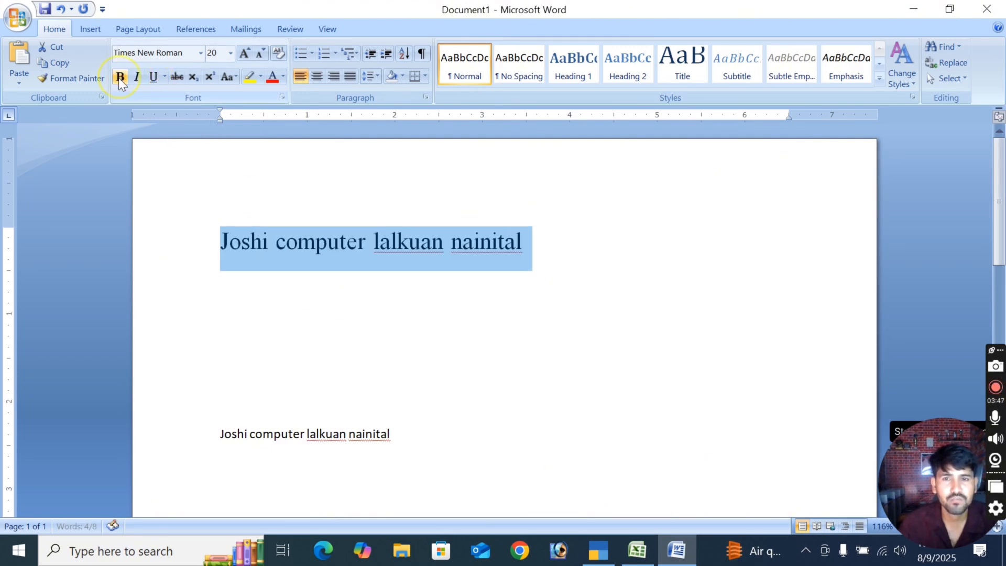
Try strikethrough and subscript on the first line, leaving neither effect applied.
left_click(176, 74)
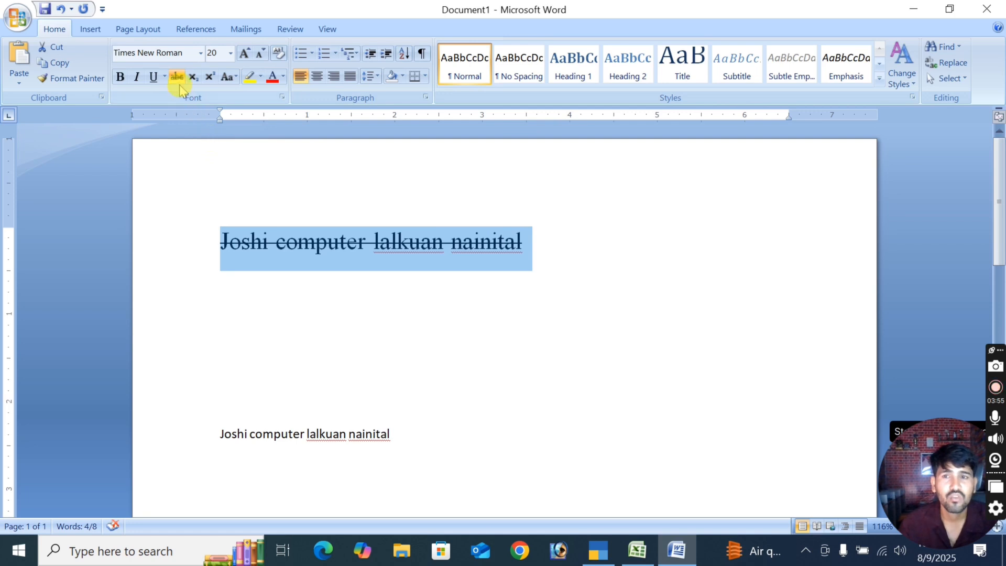
left_click(193, 77)
left_click(195, 79)
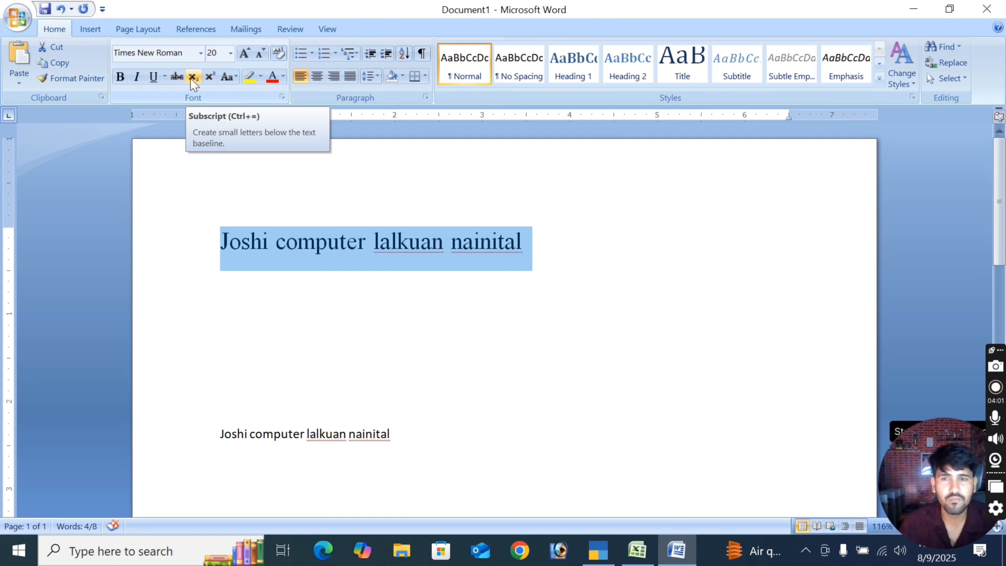
Enter "X2o" on a blank line below the first line and enlarge it step by step to size 48.
left_click(262, 318)
type("x2o")
left_click_drag(213, 310, 288, 312)
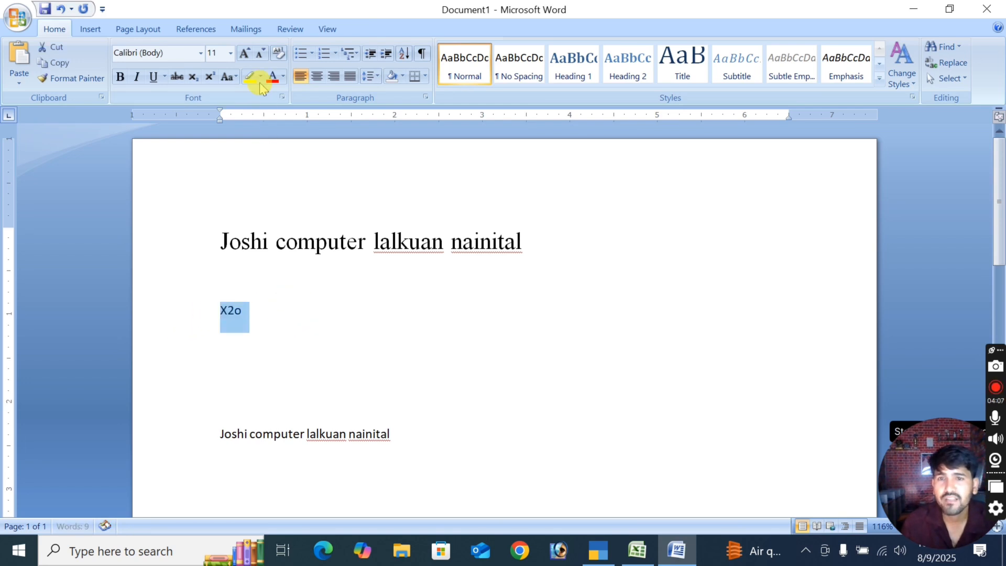
left_click(244, 53)
left_click(244, 53)
left_click(244, 53)
left_click(245, 53)
left_click(244, 52)
left_click(245, 52)
left_click(244, 53)
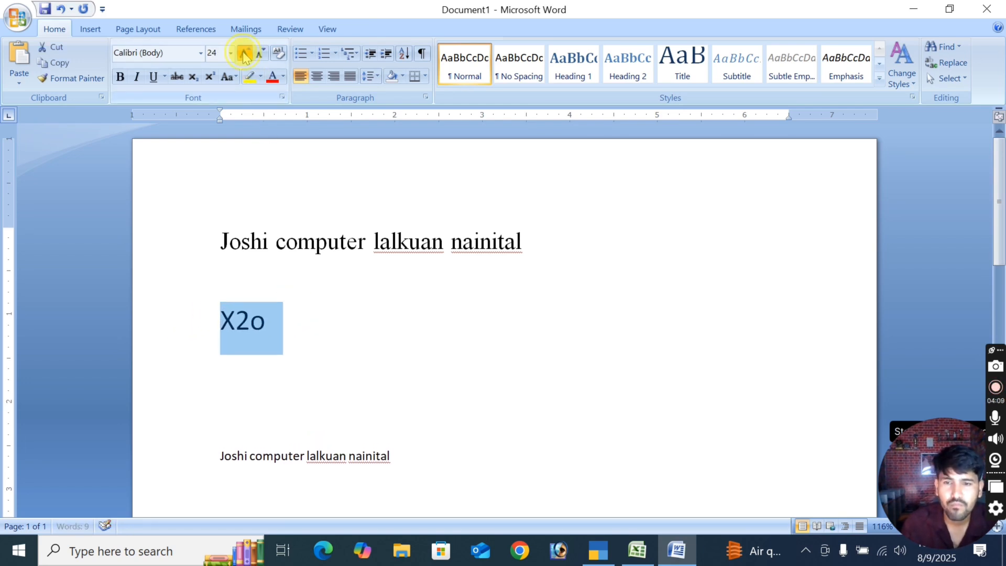
left_click(244, 53)
left_click(244, 53)
left_click(244, 53)
left_click(244, 53)
left_click(407, 292)
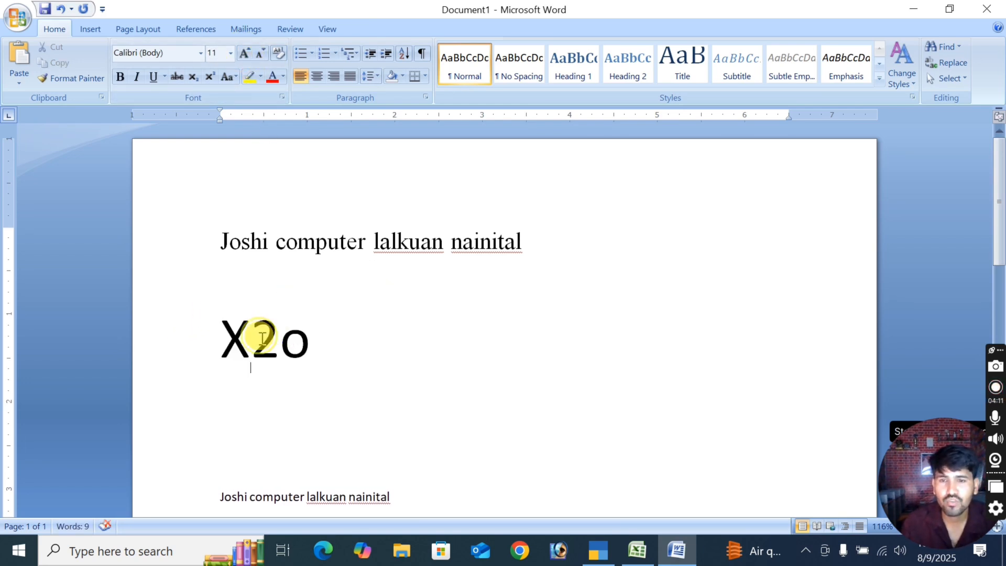
Format the 2 in "X2o" as subscript and the o as superscript.
left_click_drag(262, 338, 280, 339)
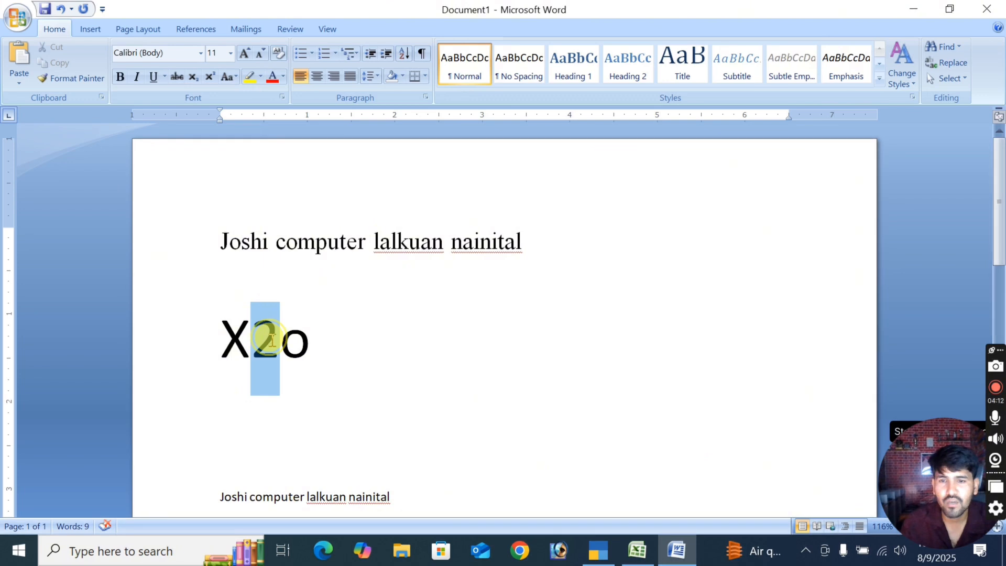
left_click(193, 77)
left_click_drag(278, 347, 302, 343)
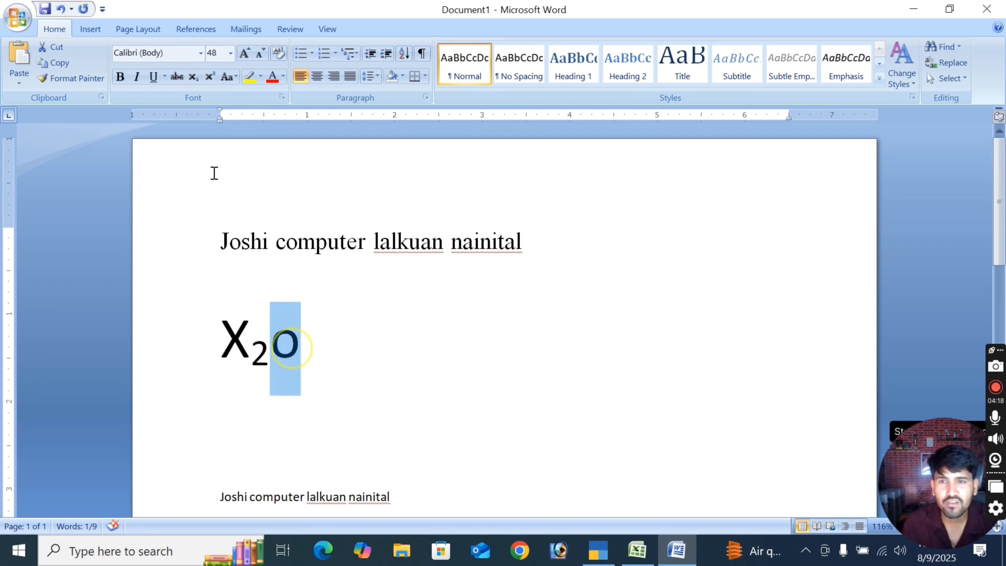
left_click(210, 77)
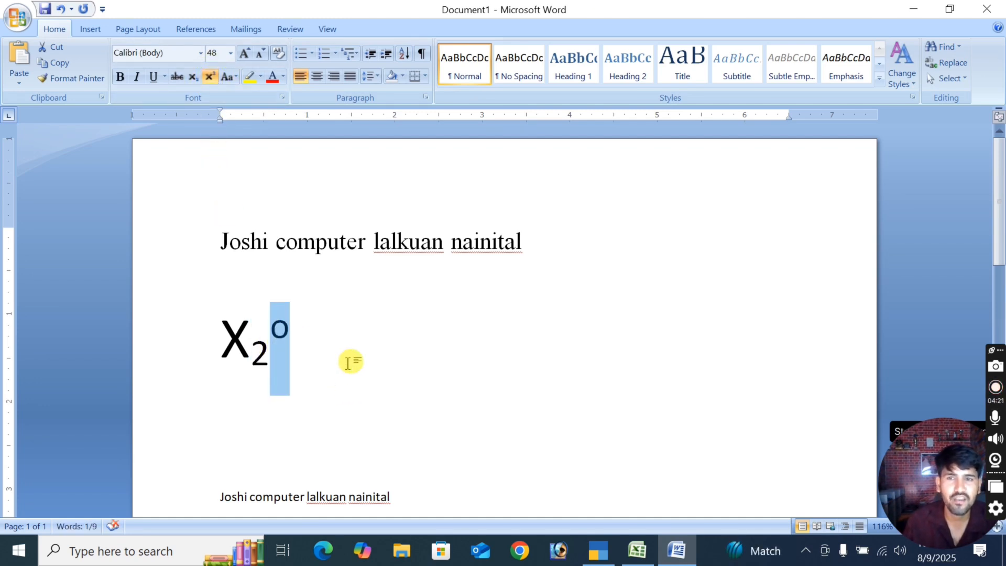
Change the case of the first line to Sentence case and follow it with lowercase.
left_click_drag(213, 237, 521, 232)
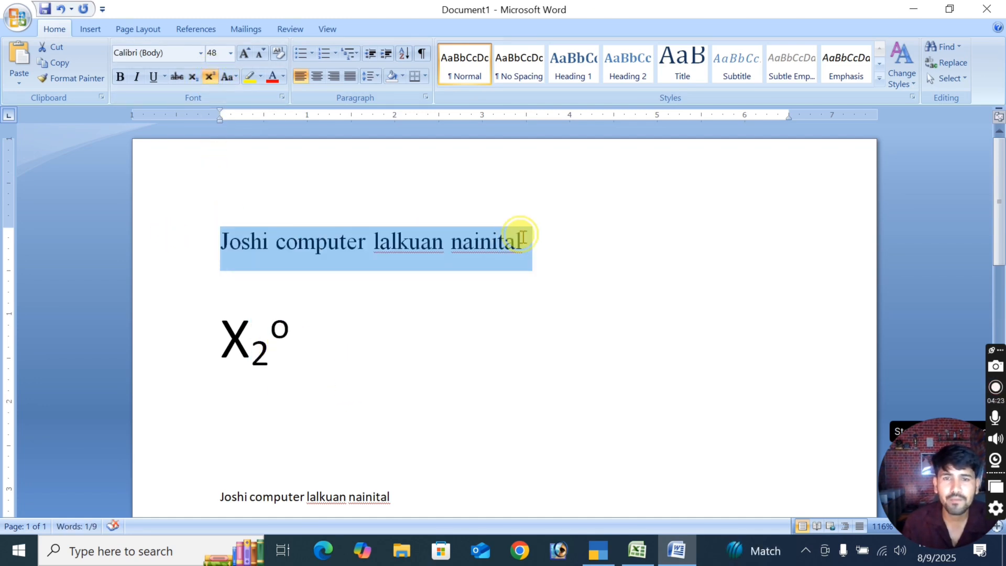
left_click(236, 77)
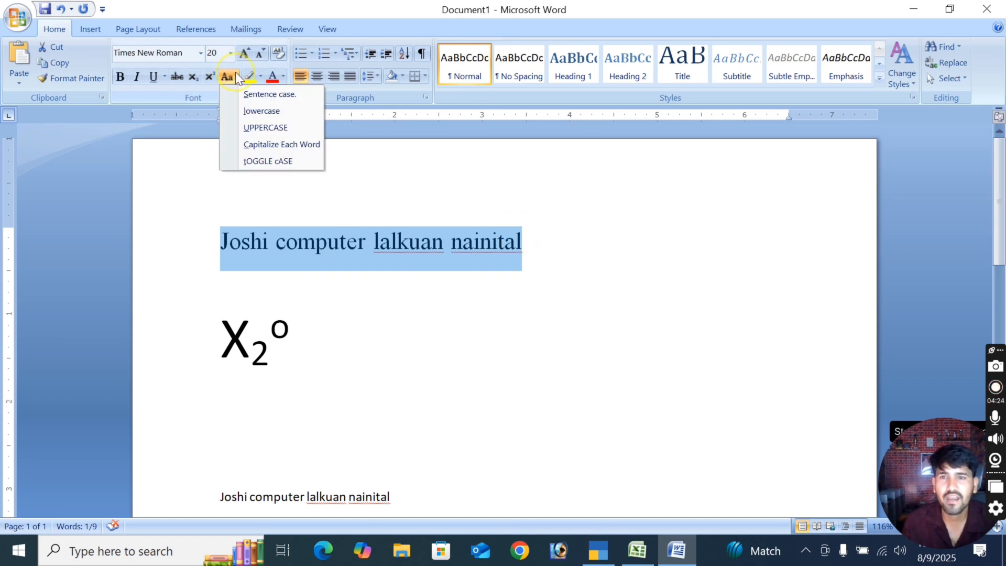
left_click(256, 95)
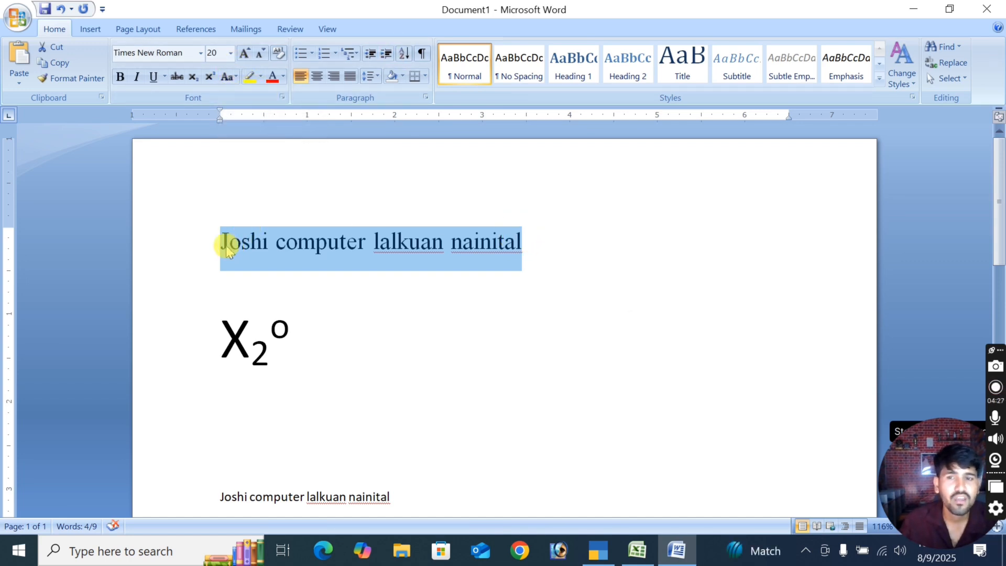
left_click(226, 77)
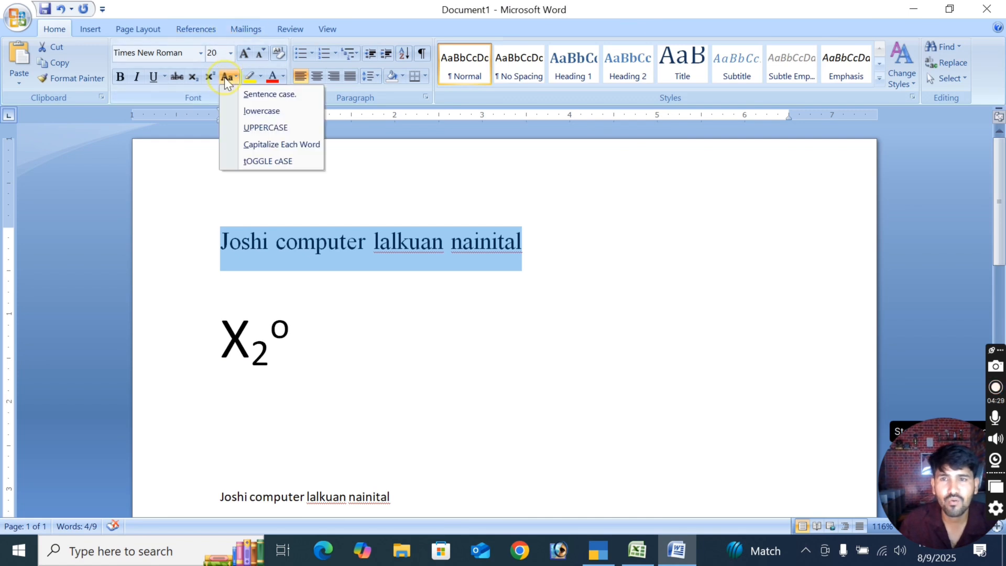
left_click(240, 115)
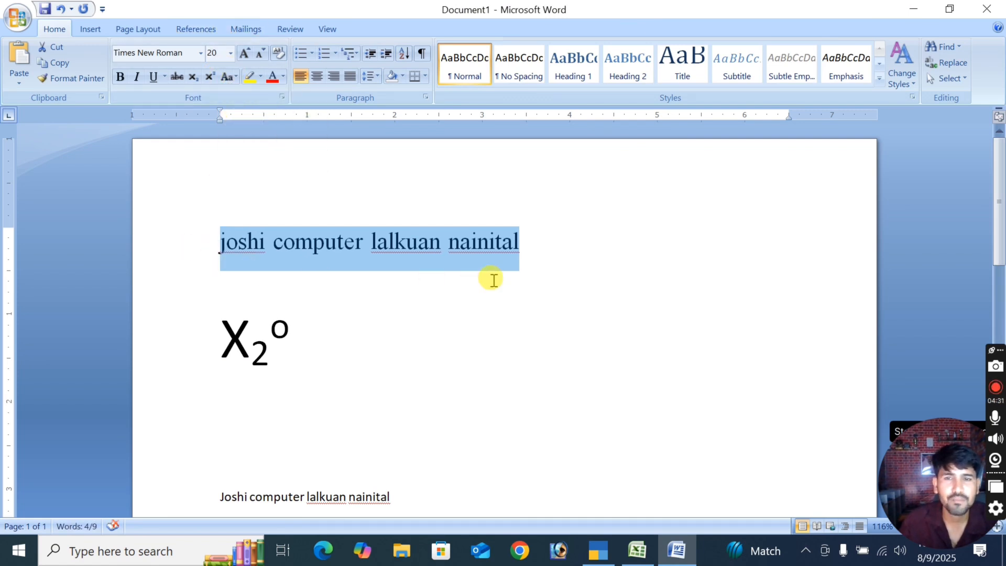
Switch the first line to UPPERCASE and follow it with Capitalize Each Word.
left_click(226, 77)
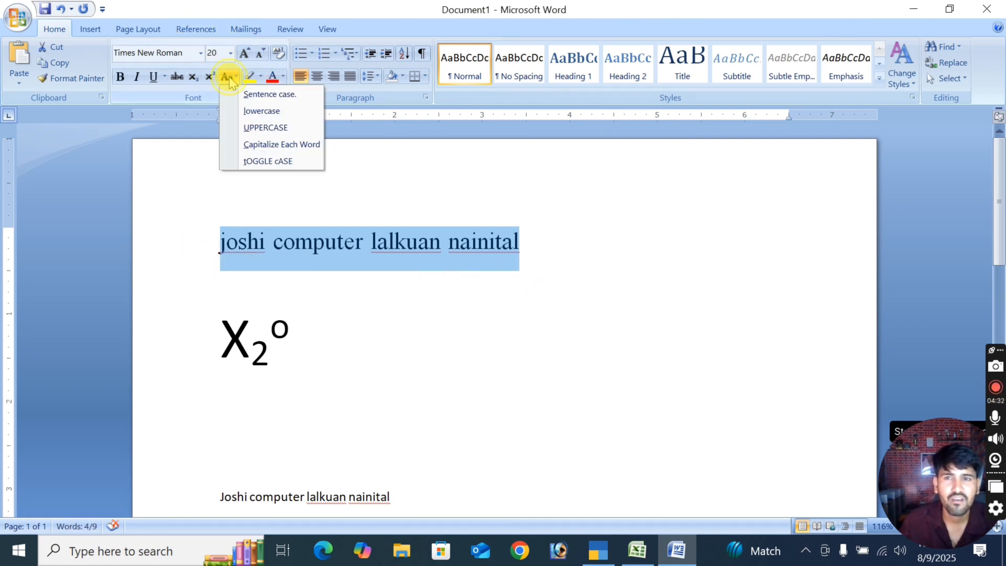
left_click(248, 129)
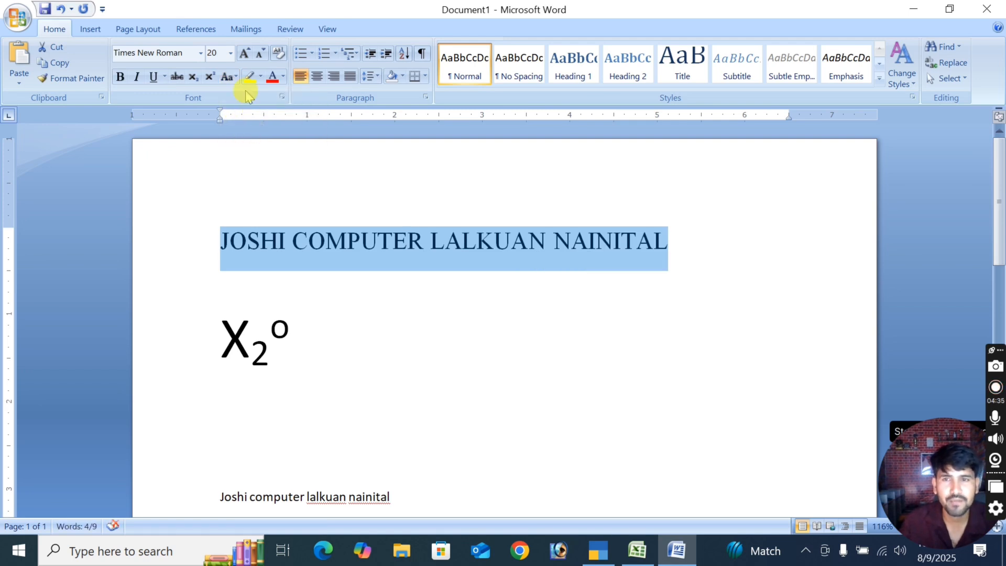
left_click(232, 79)
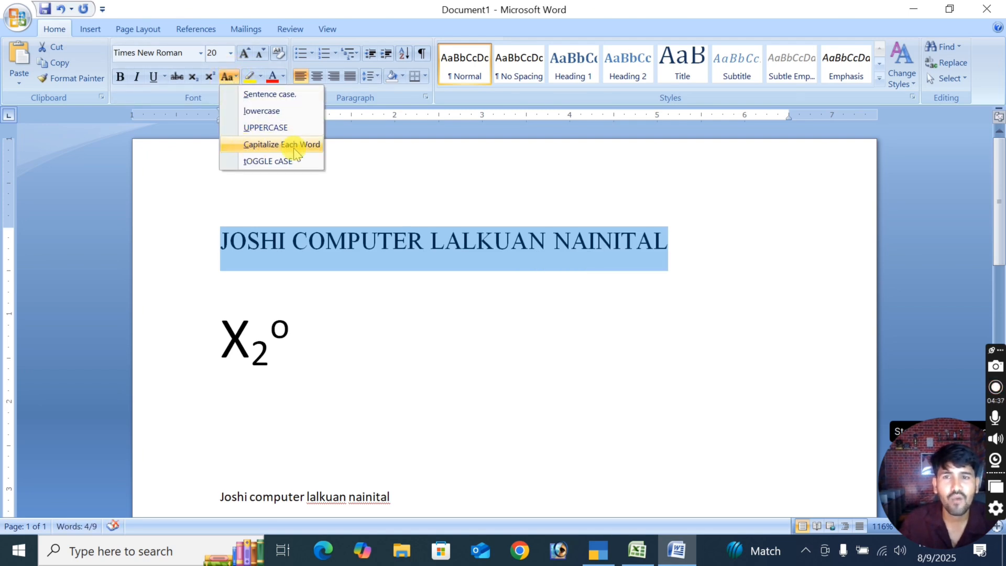
left_click(262, 149)
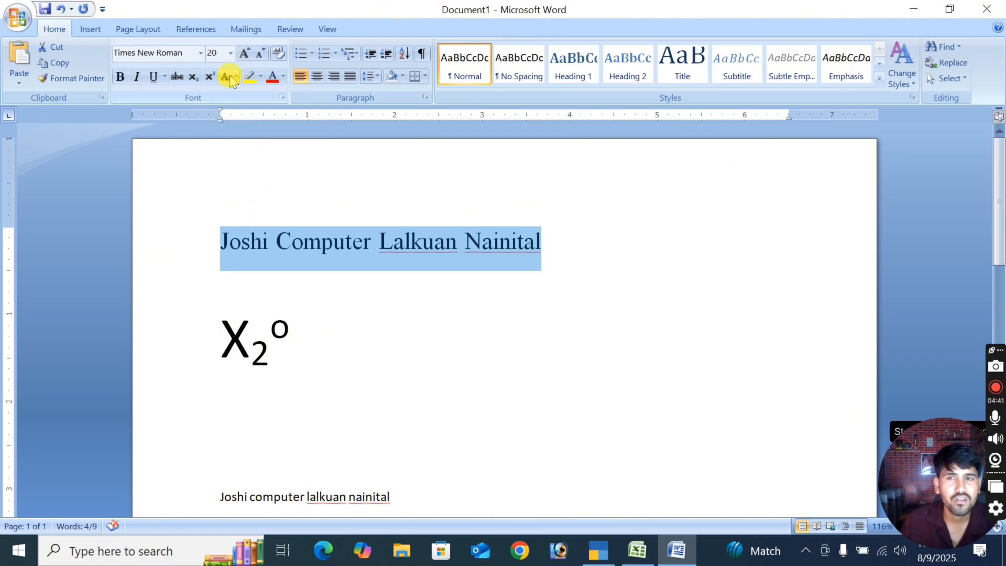
Apply tOGGLE cASE to the first line, and return it to Capitalize Each Word.
left_click(230, 78)
left_click(238, 160)
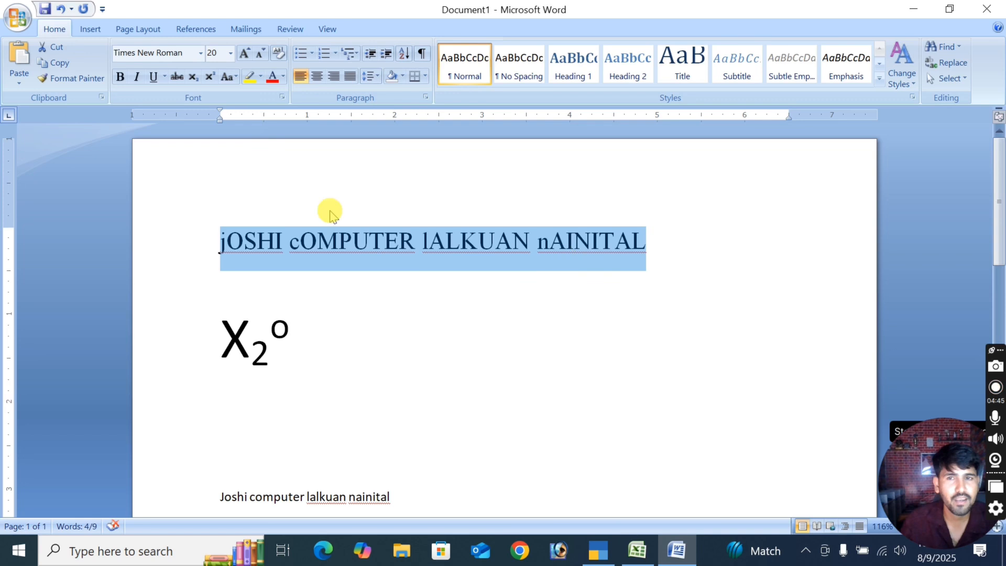
left_click(228, 77)
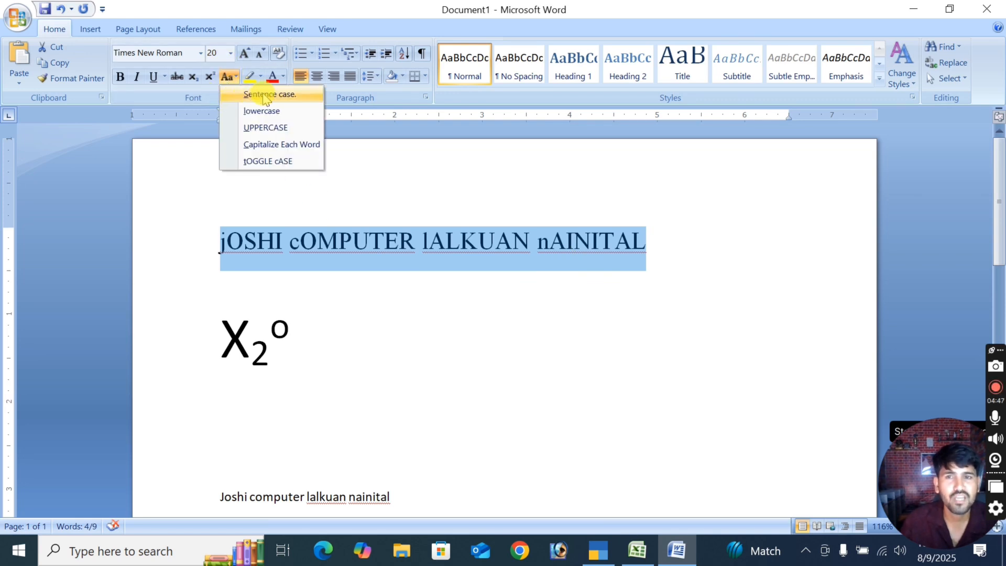
left_click(260, 145)
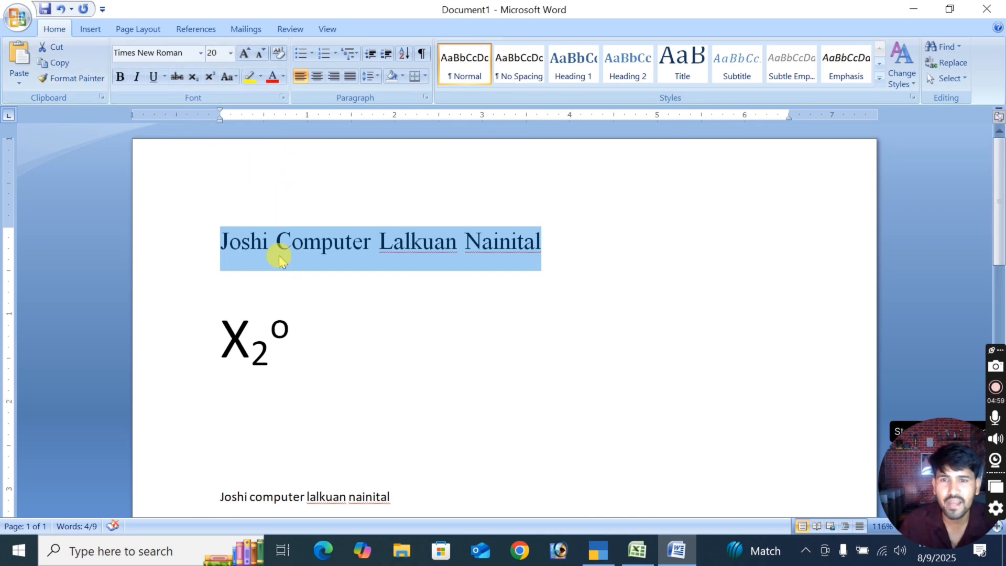
Enlarge the first line to size 24 and make it bold, italic and underlined.
left_click(243, 56)
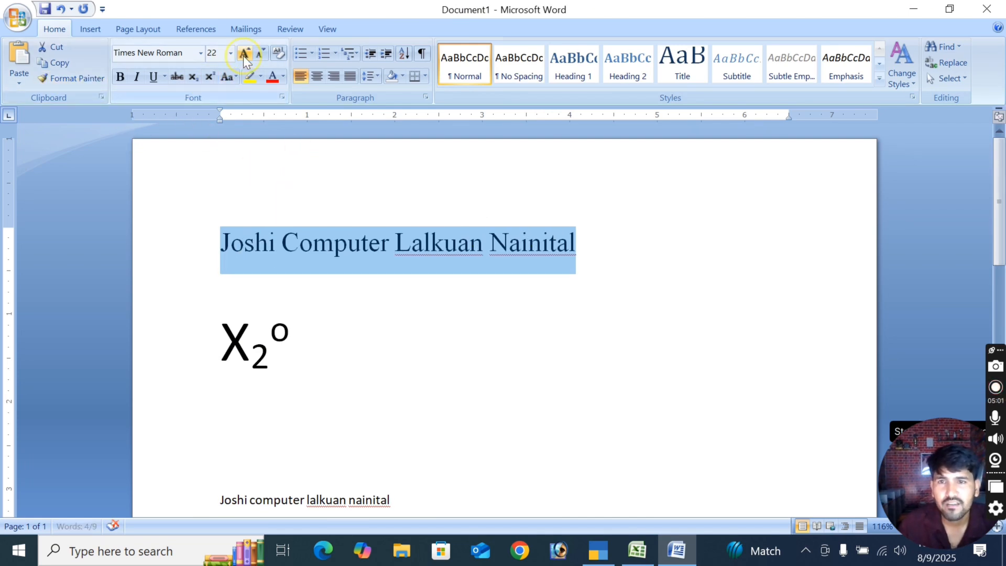
left_click(243, 56)
left_click(120, 77)
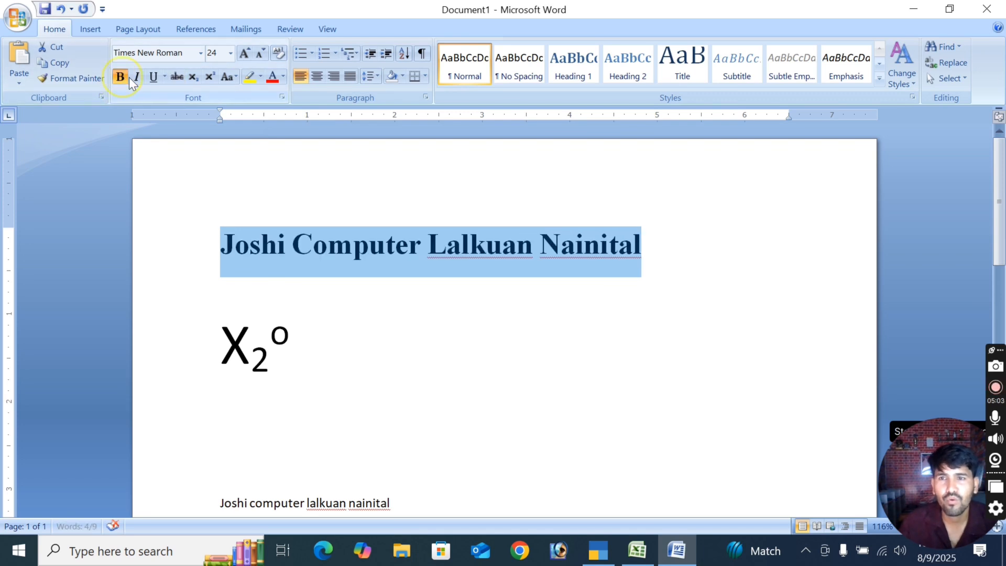
left_click(136, 77)
left_click(153, 77)
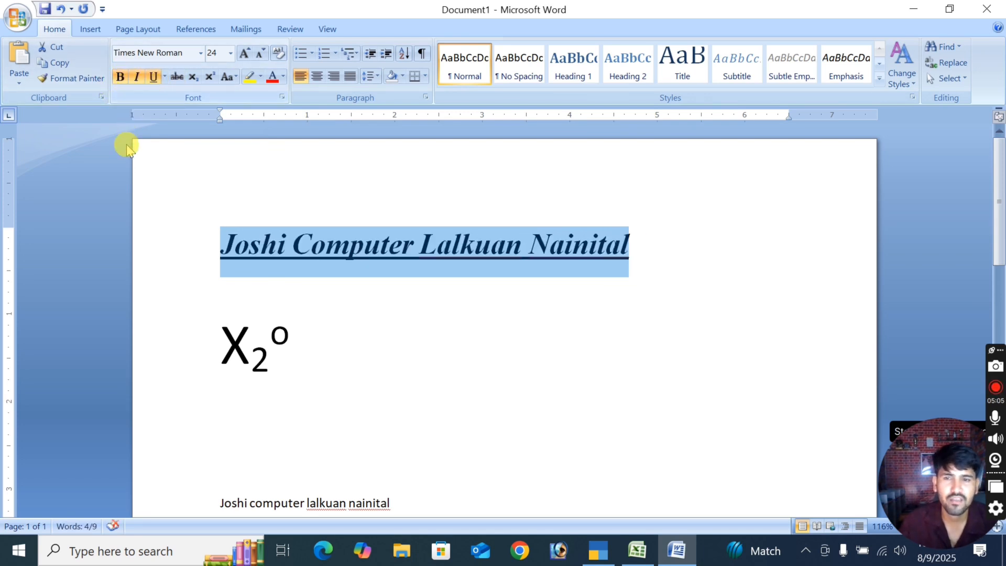
Copy the first line's formatting onto the lower "Joshi computer lalkuan nainital" line with Format Painter.
scroll(188, 237, "down", 3)
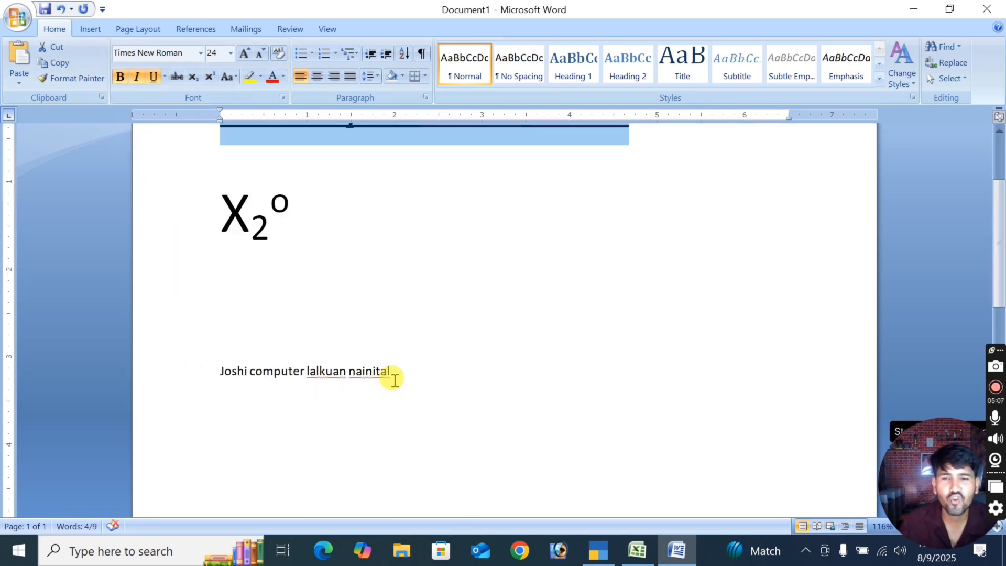
scroll(131, 213, "up", 3)
scroll(252, 382, "down", 2)
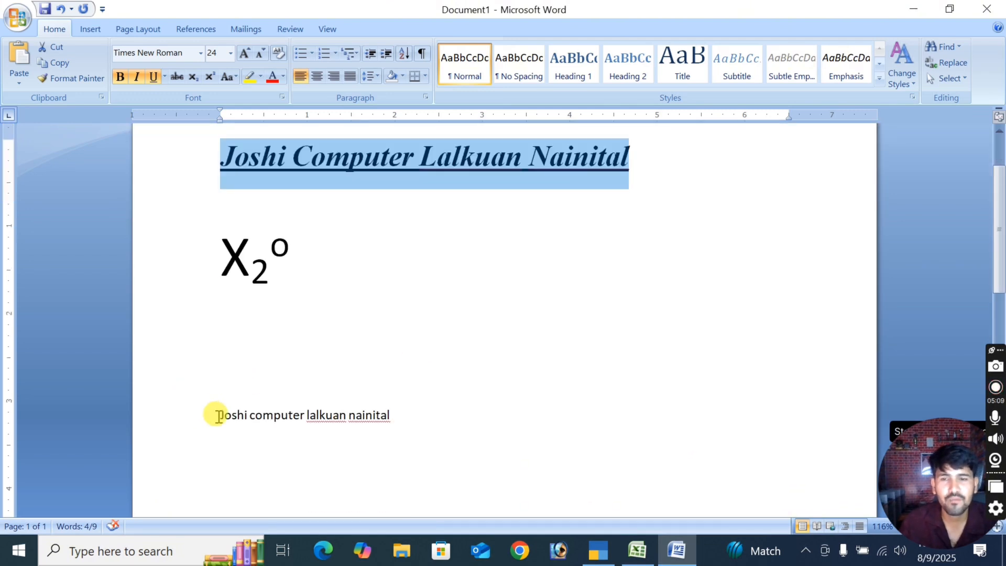
scroll(500, 425, "up", 2)
left_click(377, 368)
left_click(219, 247)
left_click_drag(219, 247, 595, 249)
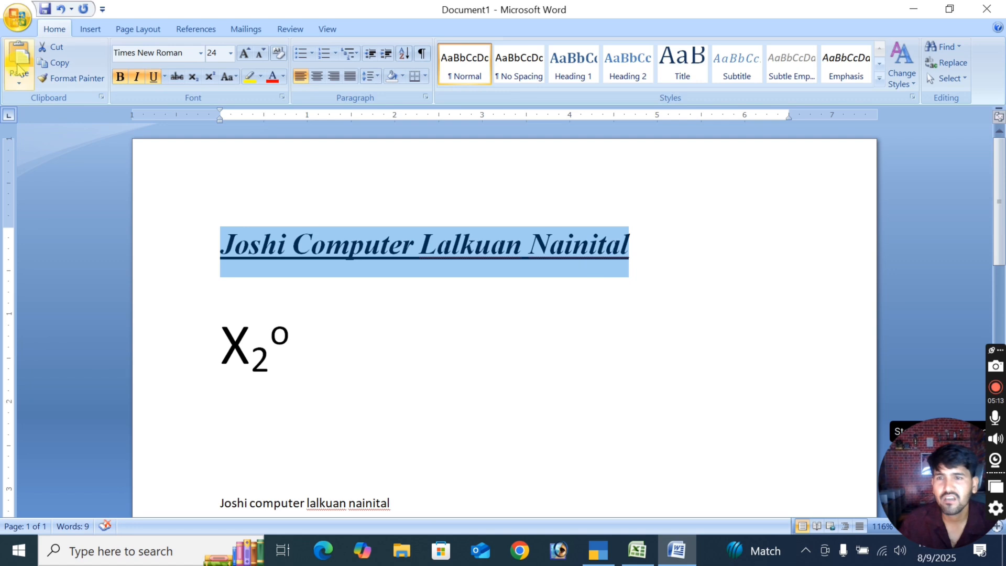
left_click(60, 78)
scroll(197, 341, "down", 2)
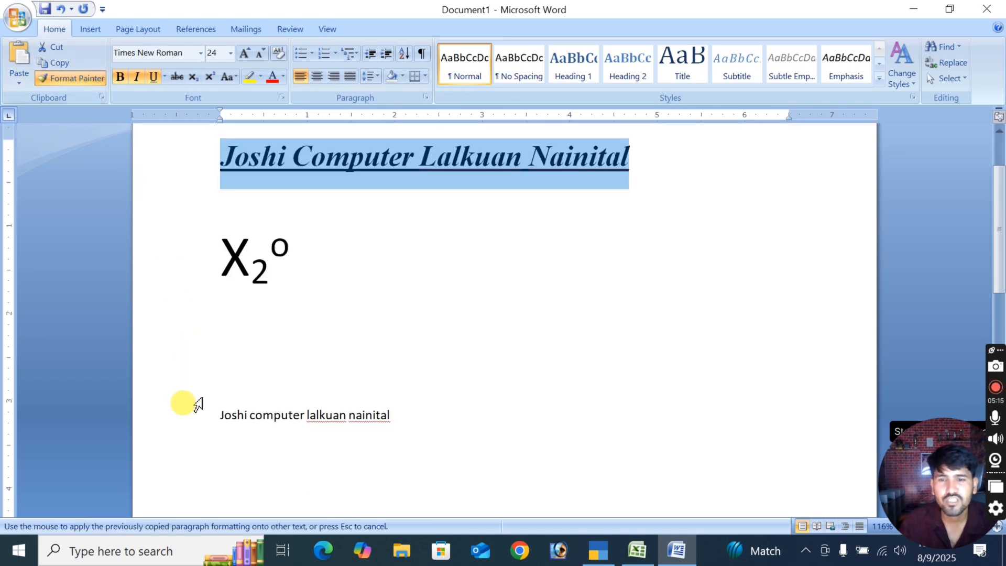
left_click_drag(220, 417, 413, 426)
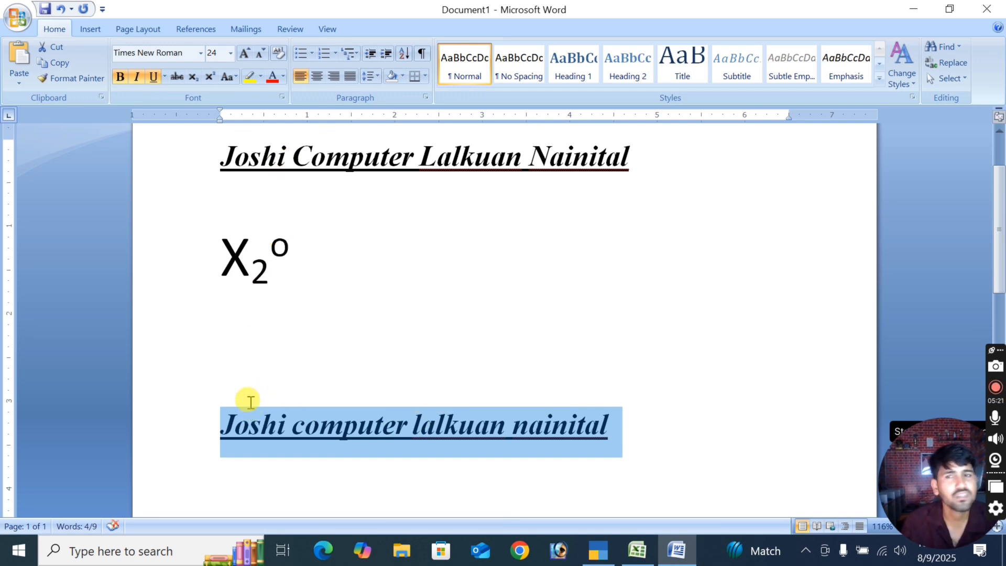
Highlight the first line, "Joshi Computer Lalkuan Nainital", in yellow.
scroll(247, 392, "up", 2)
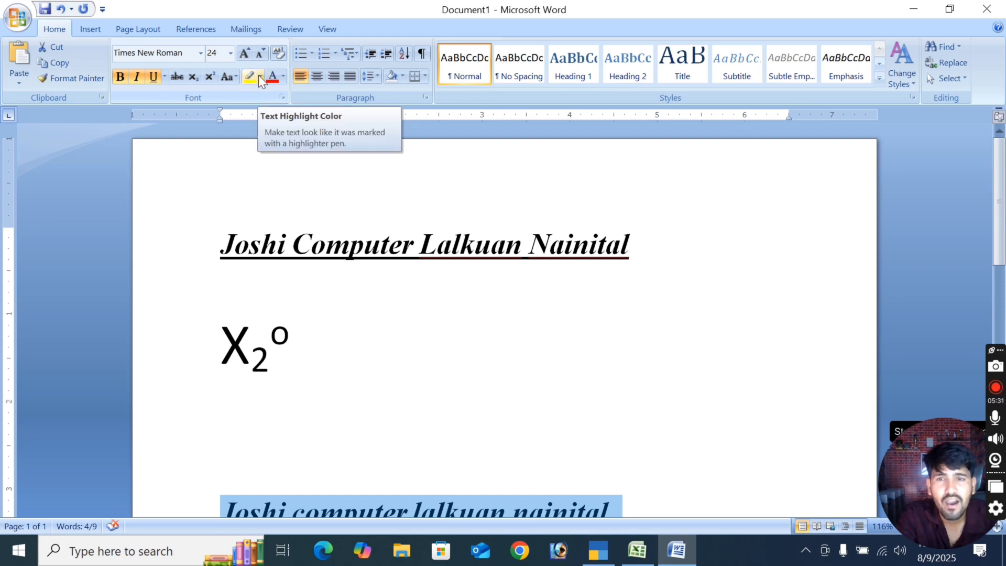
scroll(258, 254, "down", 3)
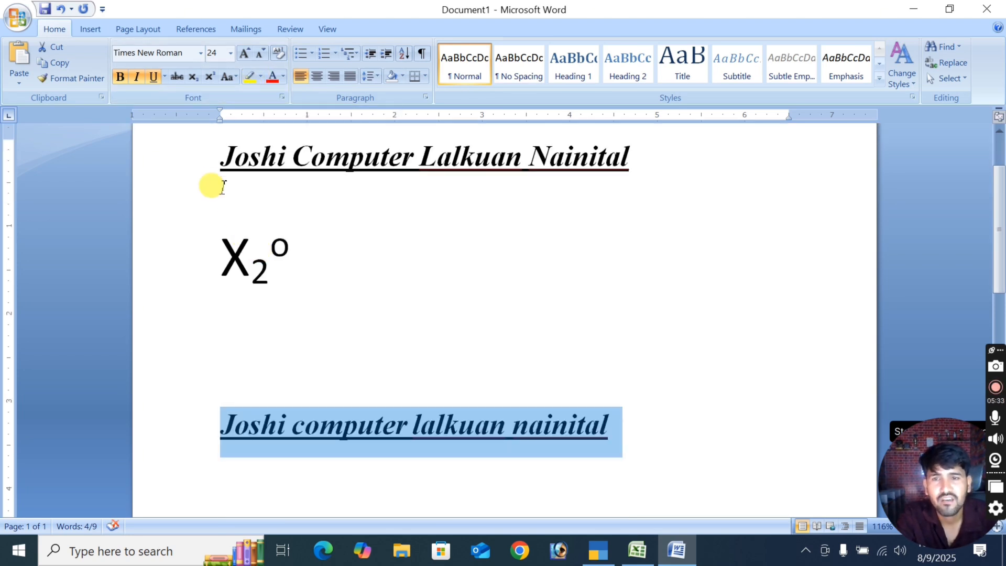
left_click_drag(216, 159, 621, 168)
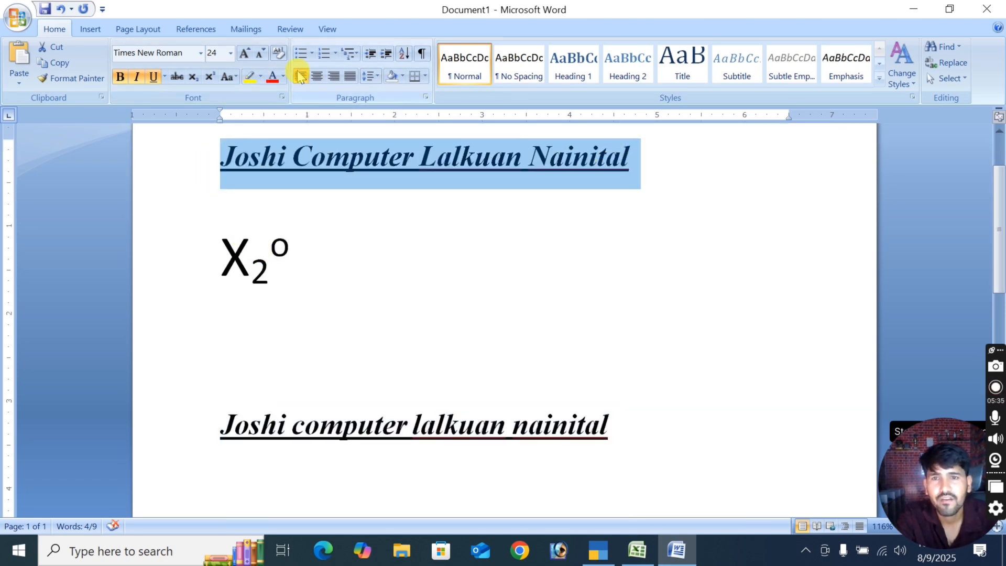
left_click(261, 76)
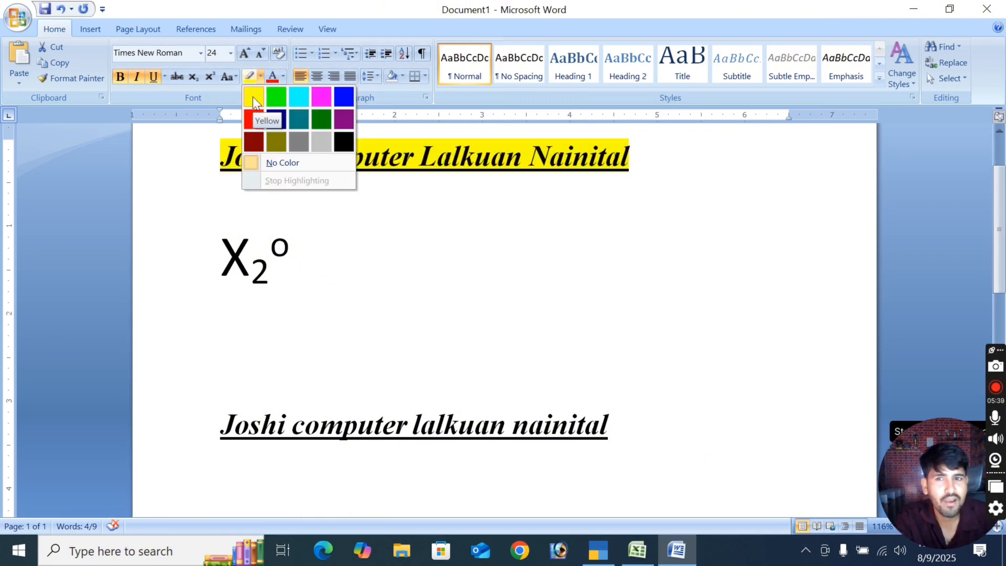
left_click(254, 101)
Remove the first line's highlight by setting its highlight color to No Color.
left_click_drag(214, 153, 603, 180)
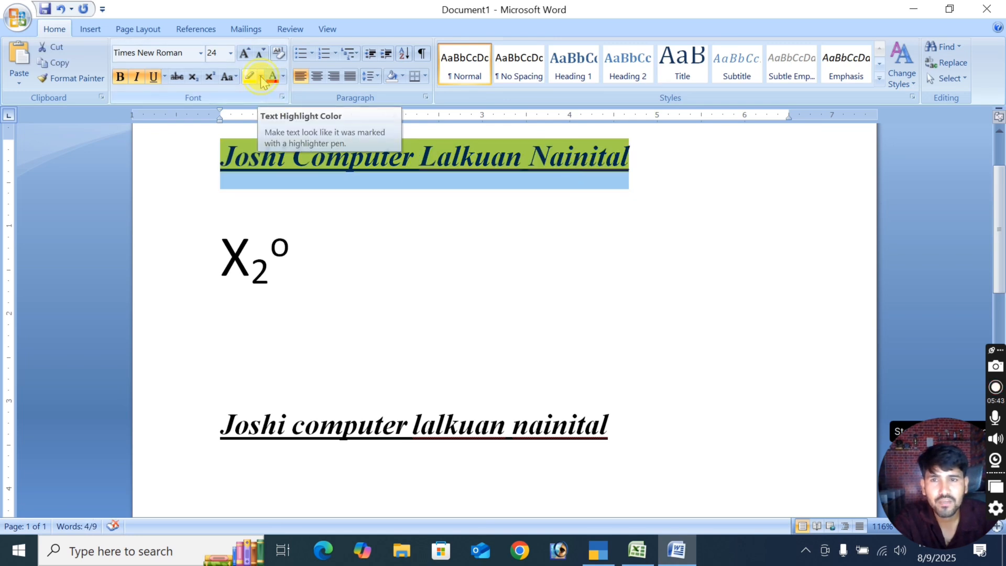
left_click(260, 77)
left_click(272, 163)
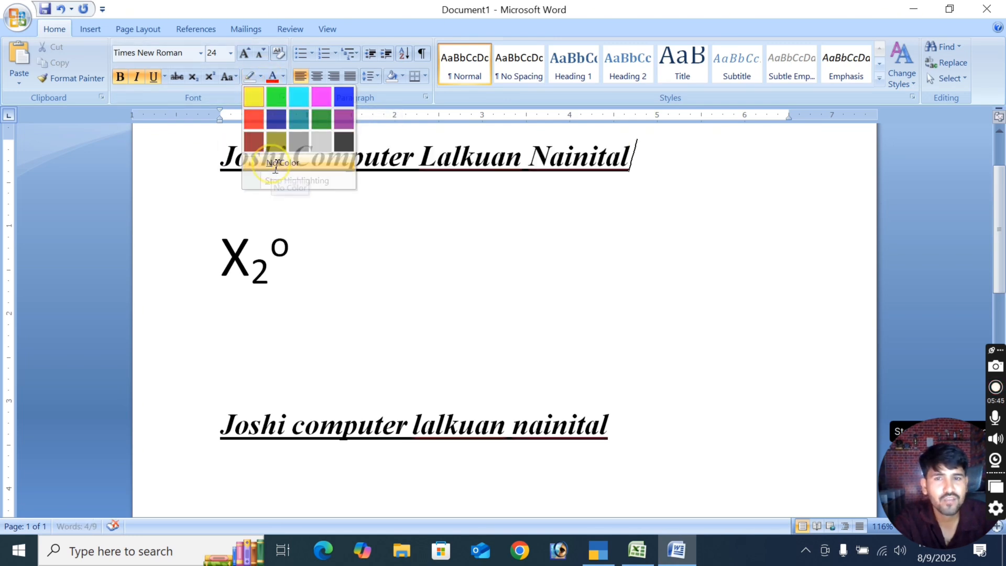
Remove the underline, italic and bold formatting from the first line.
left_click_drag(214, 153, 647, 180)
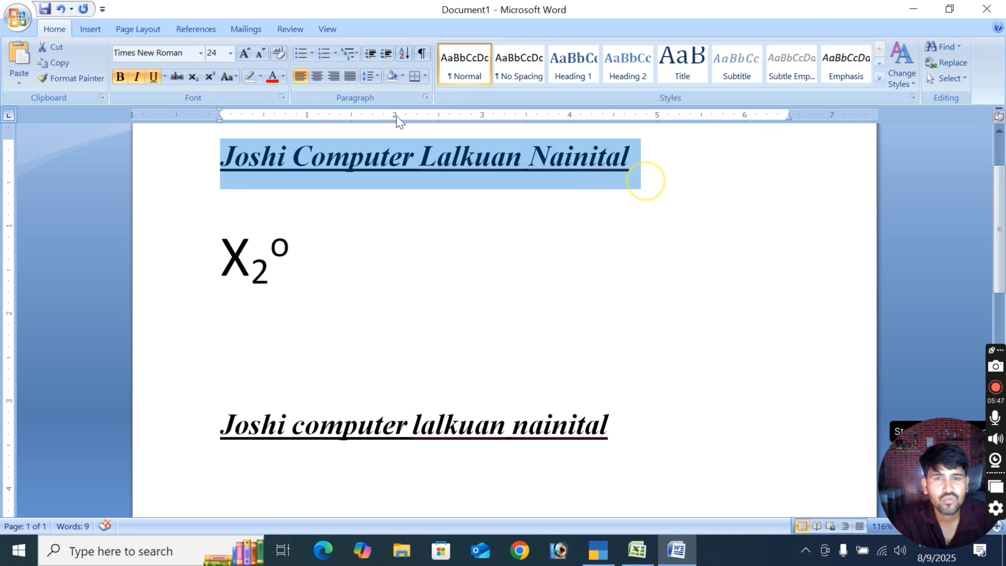
left_click(153, 77)
left_click(137, 76)
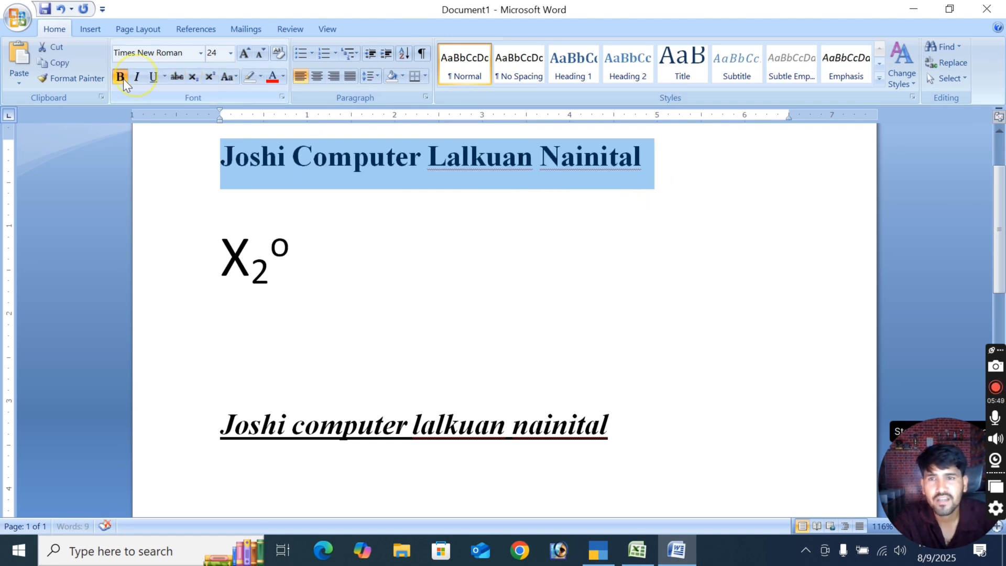
left_click(121, 77)
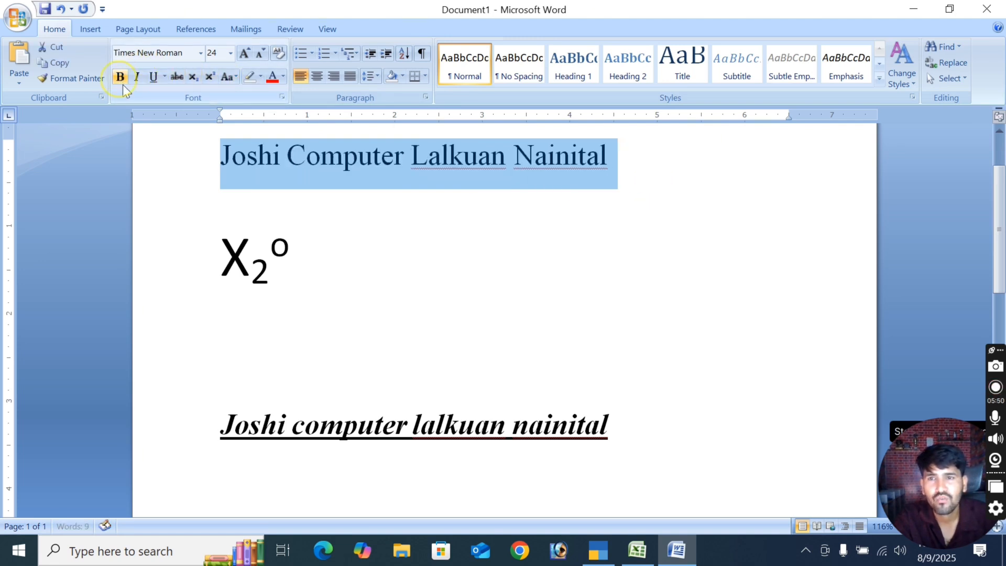
Apply strikethrough to the first line, remove it again and deselect the text.
left_click(178, 78)
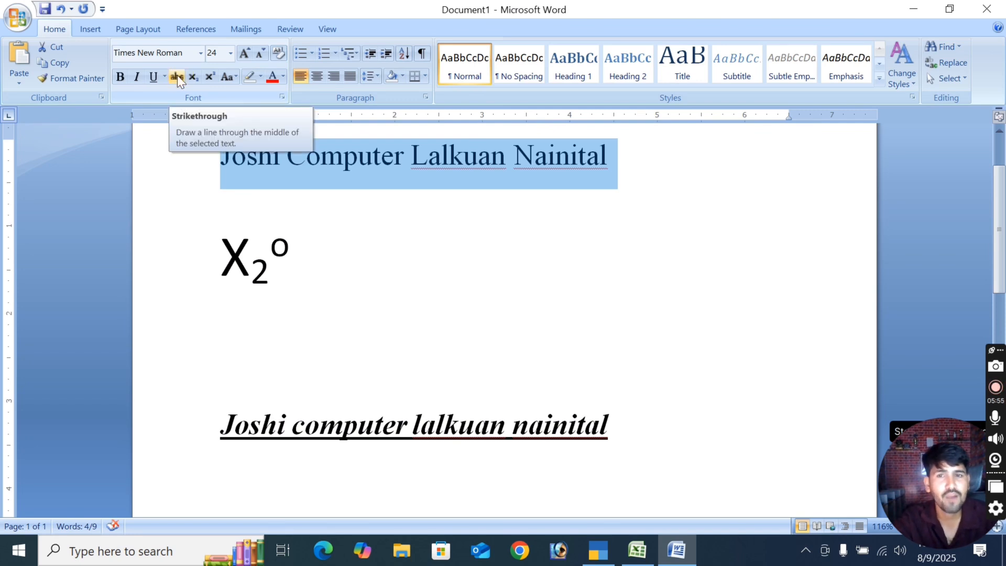
left_click(177, 77)
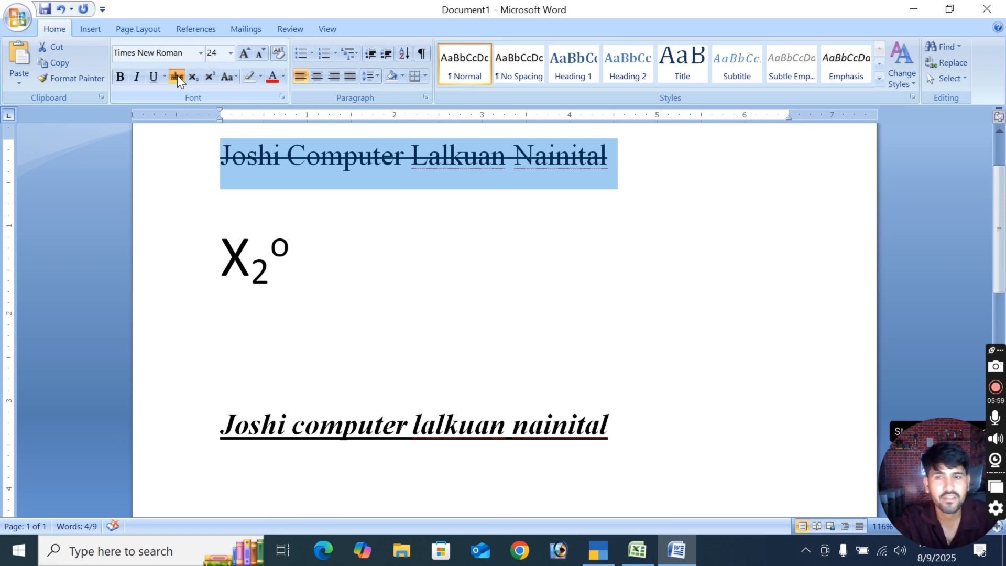
left_click(177, 77)
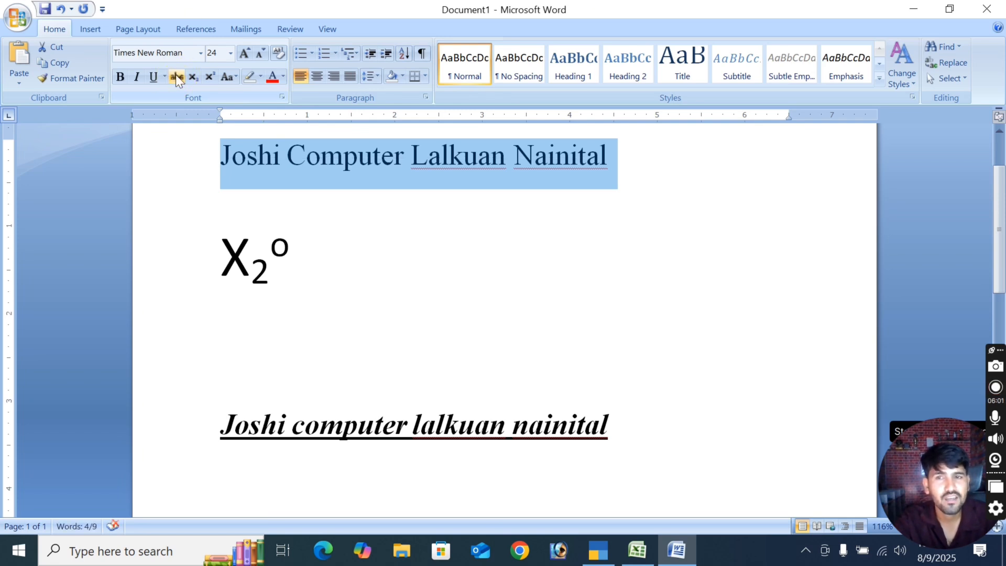
left_click(330, 228)
In the first line, color the word "Joshi" with the red theme color and "Computer" with standard red.
left_click_drag(220, 156, 283, 163)
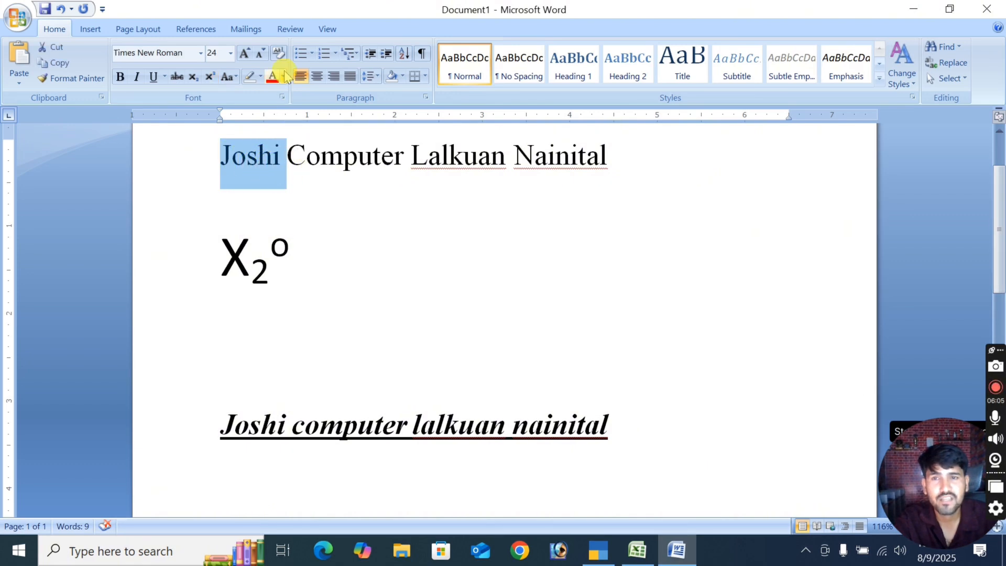
left_click(284, 77)
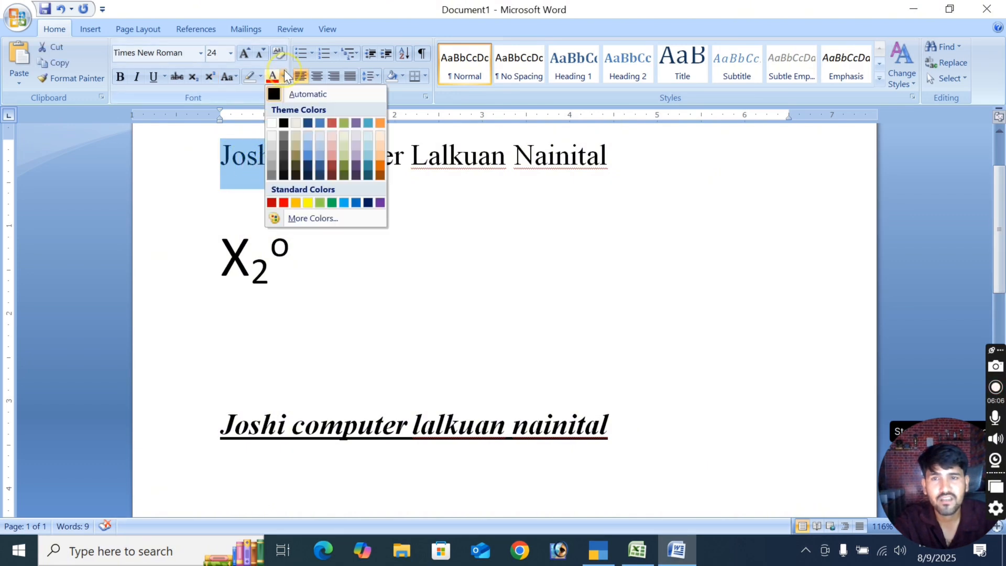
left_click(331, 123)
left_click_drag(287, 156, 382, 152)
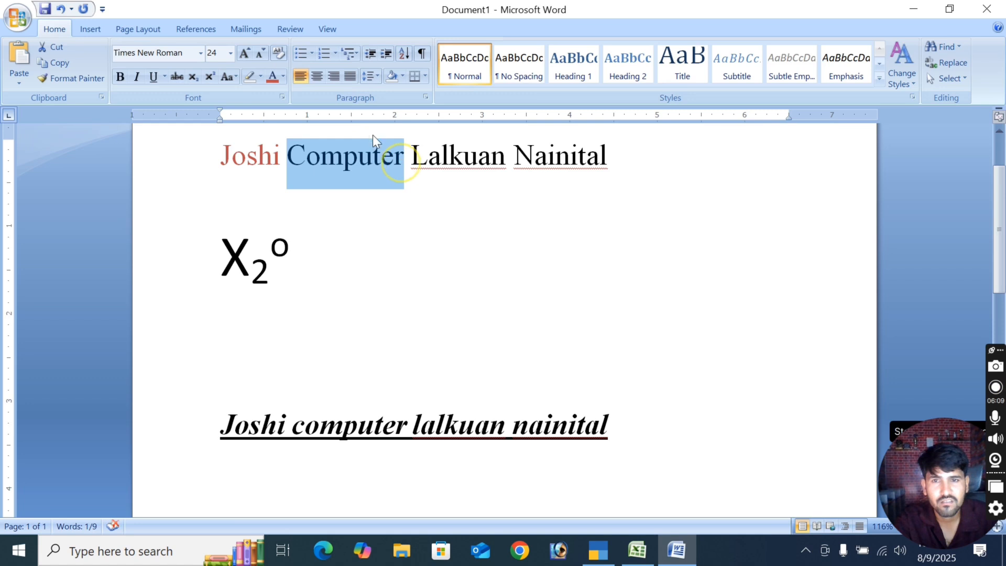
left_click(283, 77)
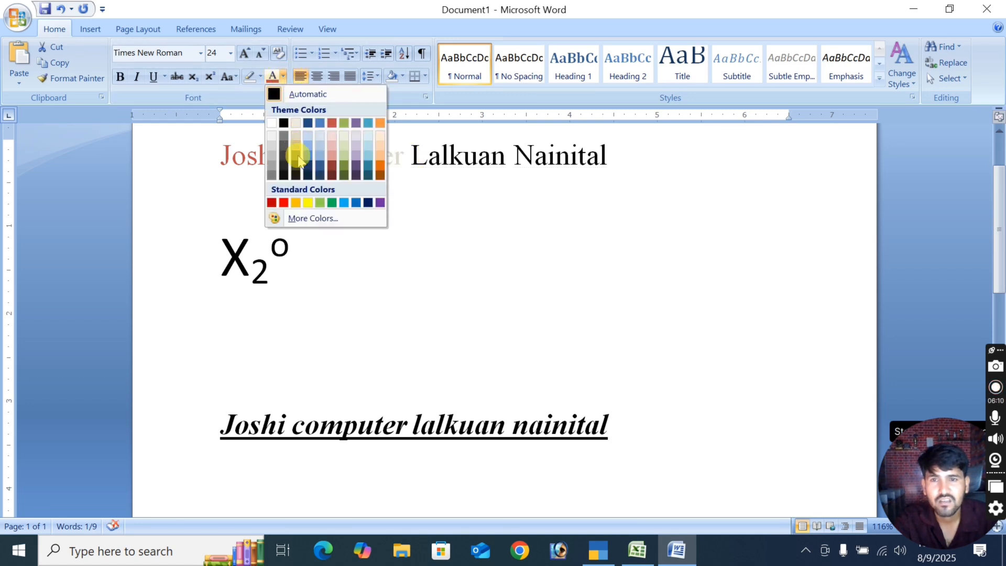
left_click(283, 202)
In the first line, color the word "Lalkuan" standard green and "Nainital" standard purple.
left_click_drag(411, 158, 504, 168)
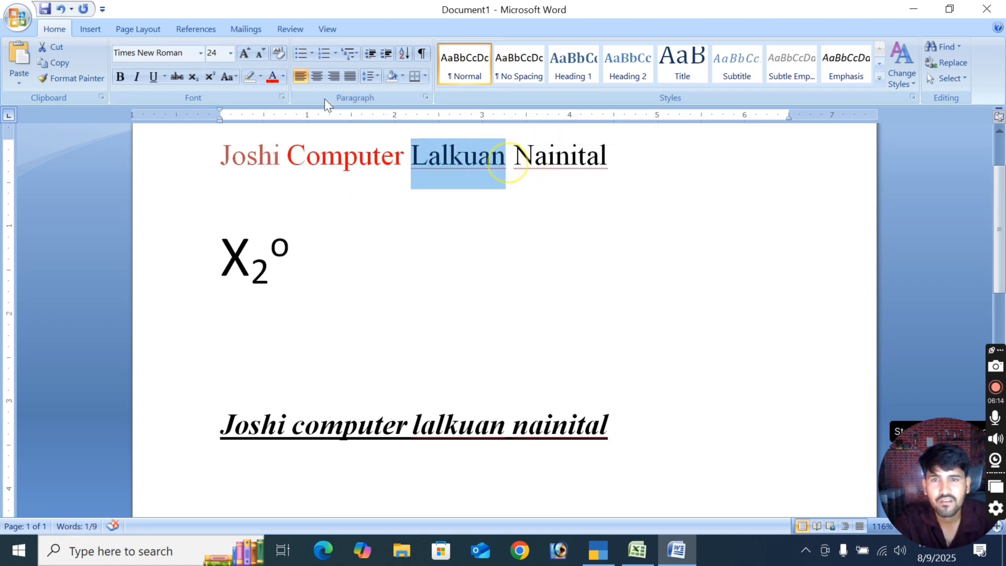
left_click(284, 77)
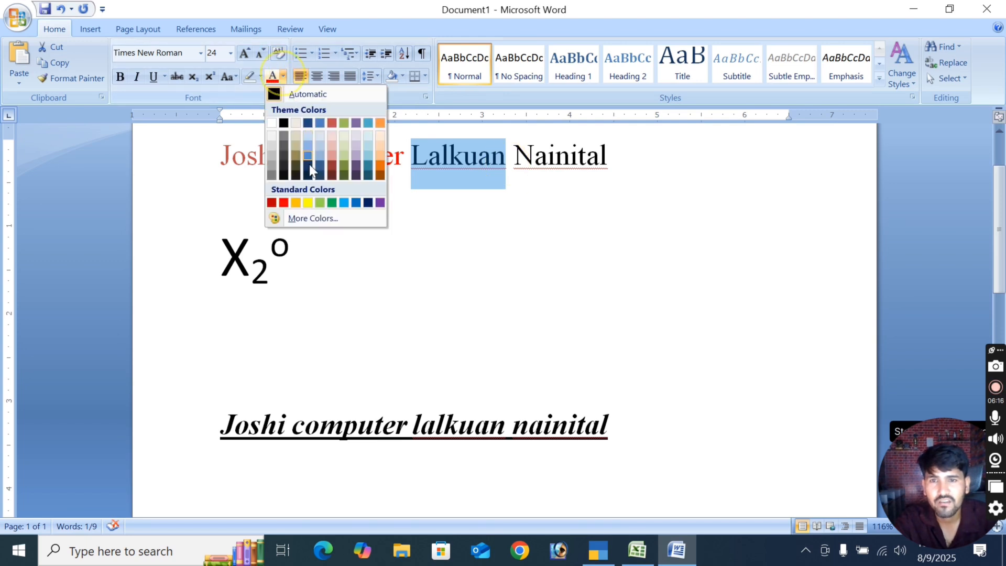
left_click(332, 203)
left_click_drag(510, 157, 605, 162)
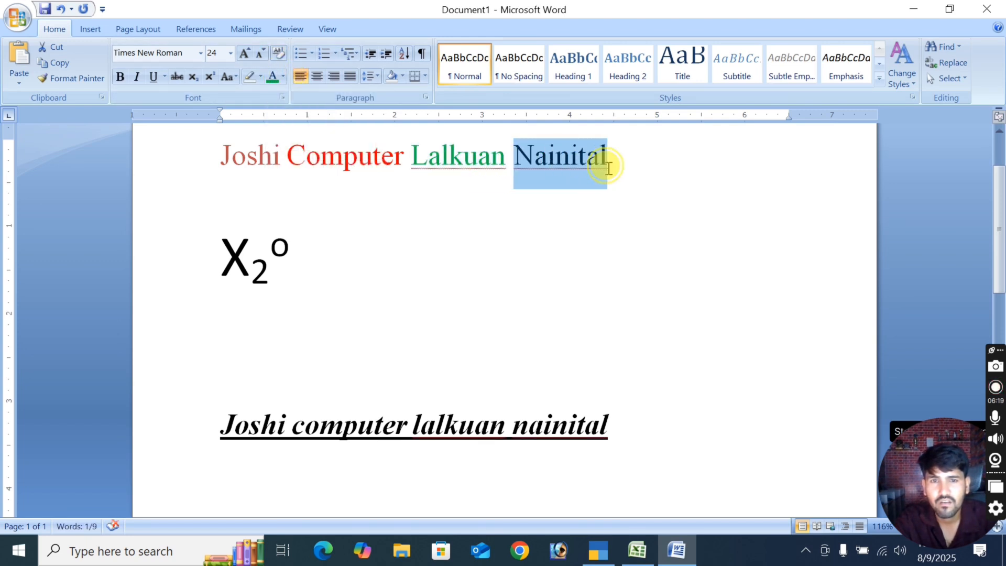
left_click(283, 77)
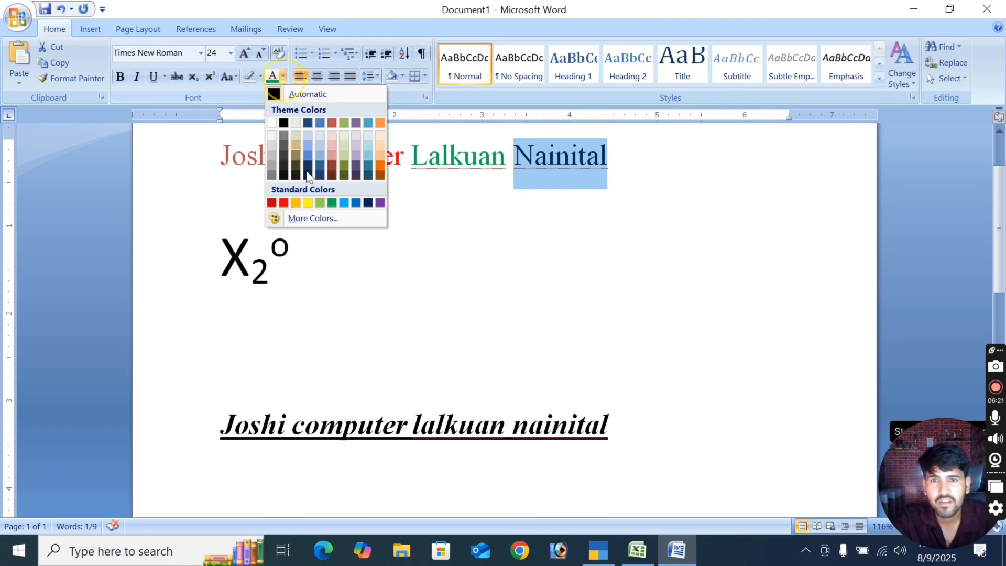
left_click(380, 203)
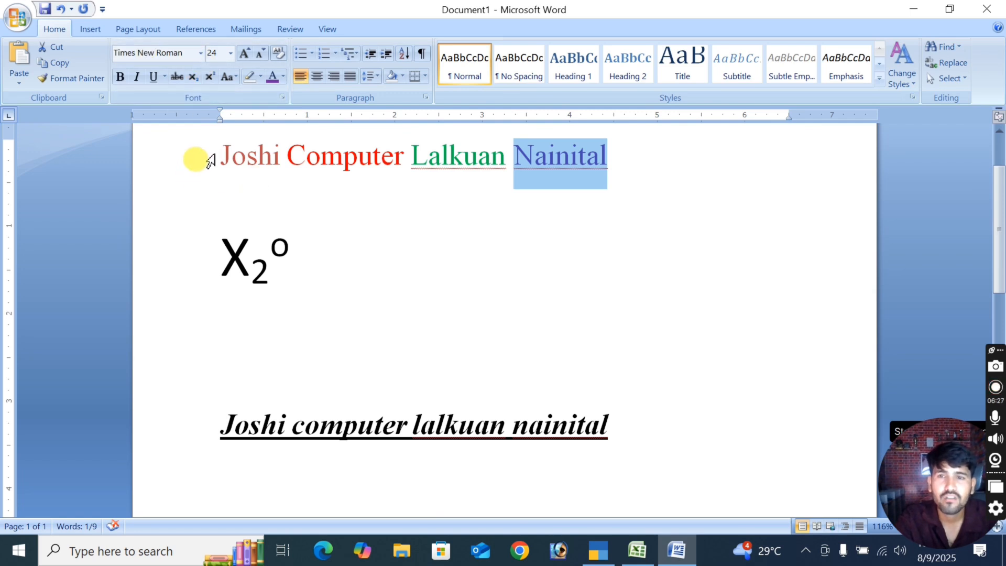
Clear all formatting from the whole document's text and deselect it.
left_click_drag(218, 150, 661, 457)
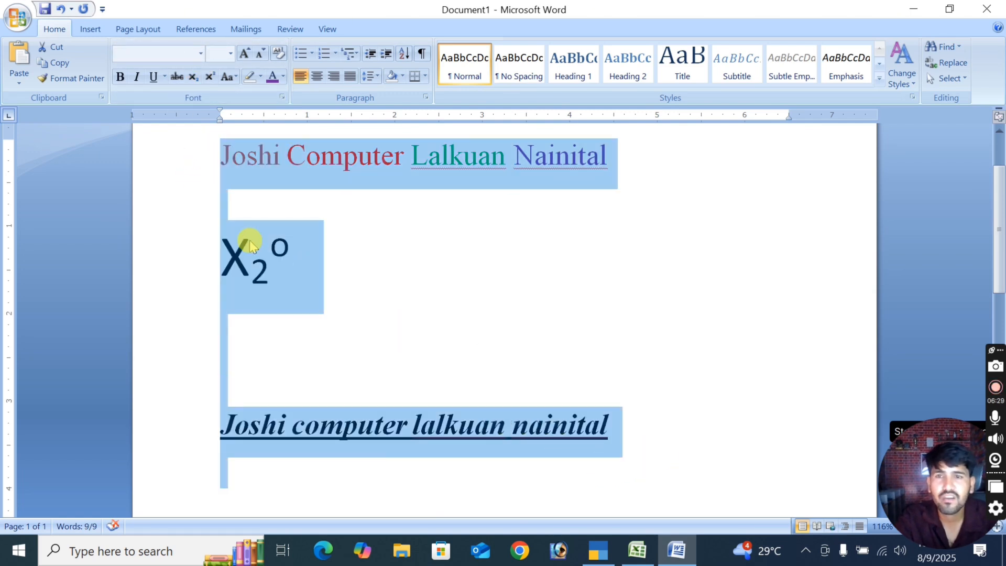
left_click(278, 53)
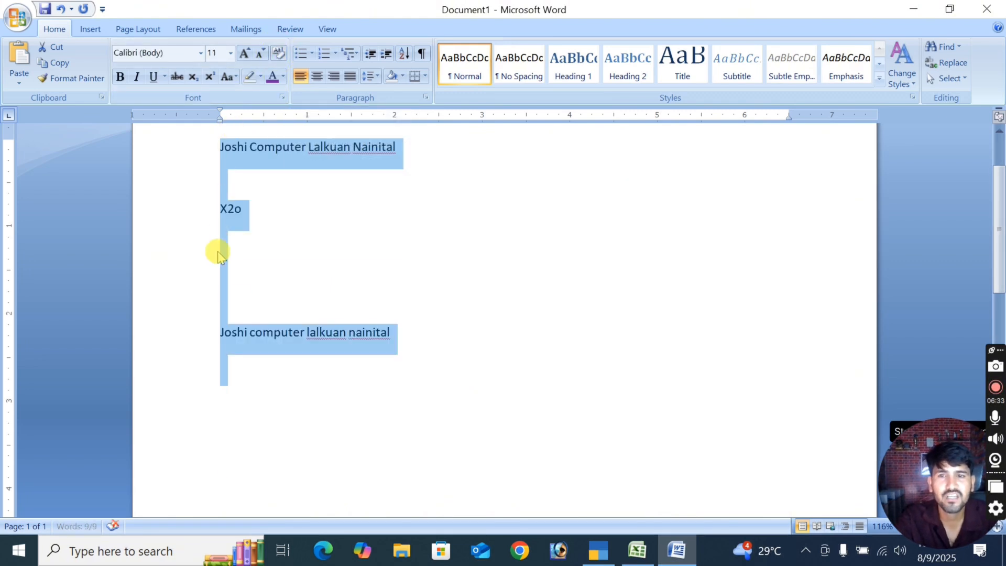
left_click(513, 240)
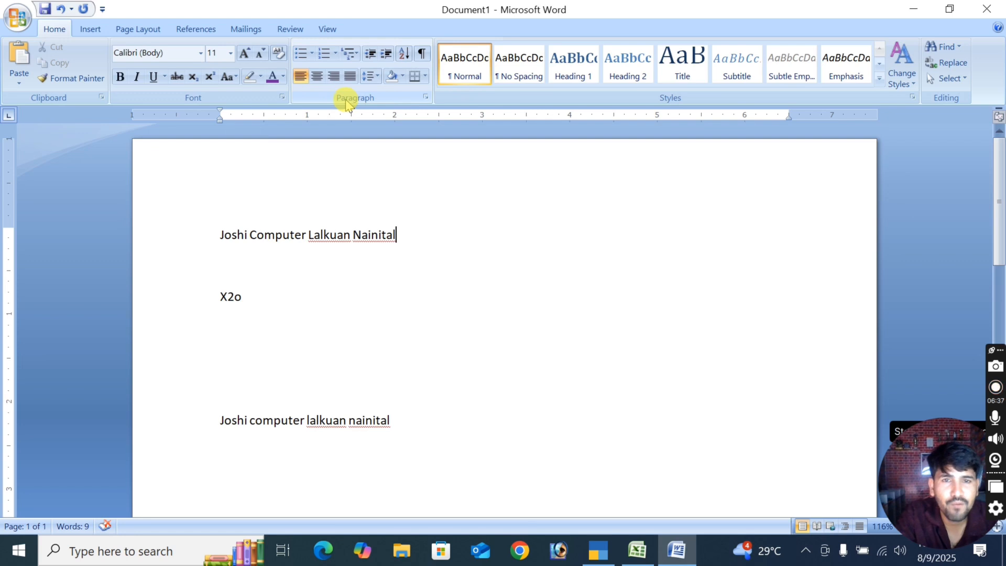
Select all the text in the document and delete it.
left_click(218, 233)
left_click(405, 478, "shift")
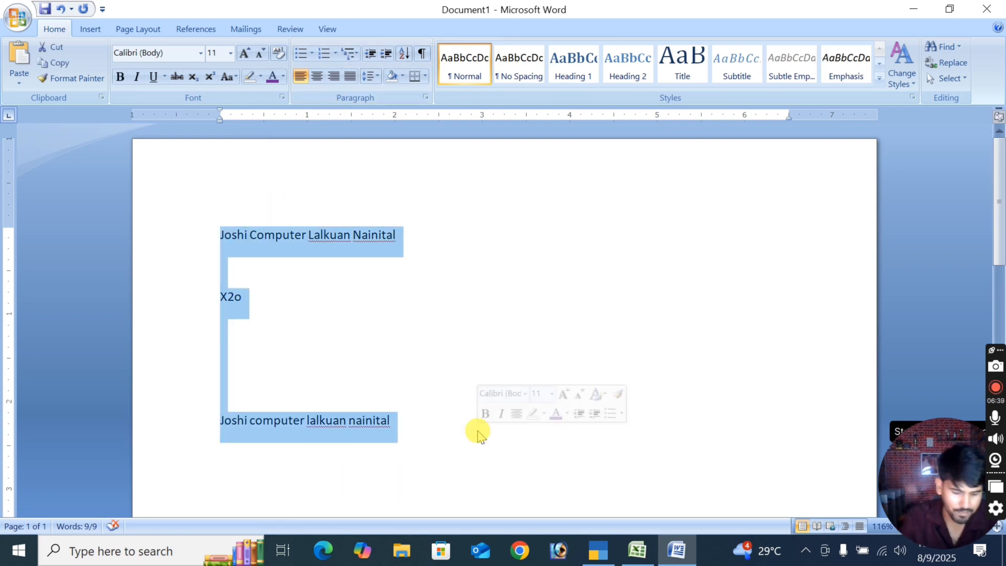
key("Delete")
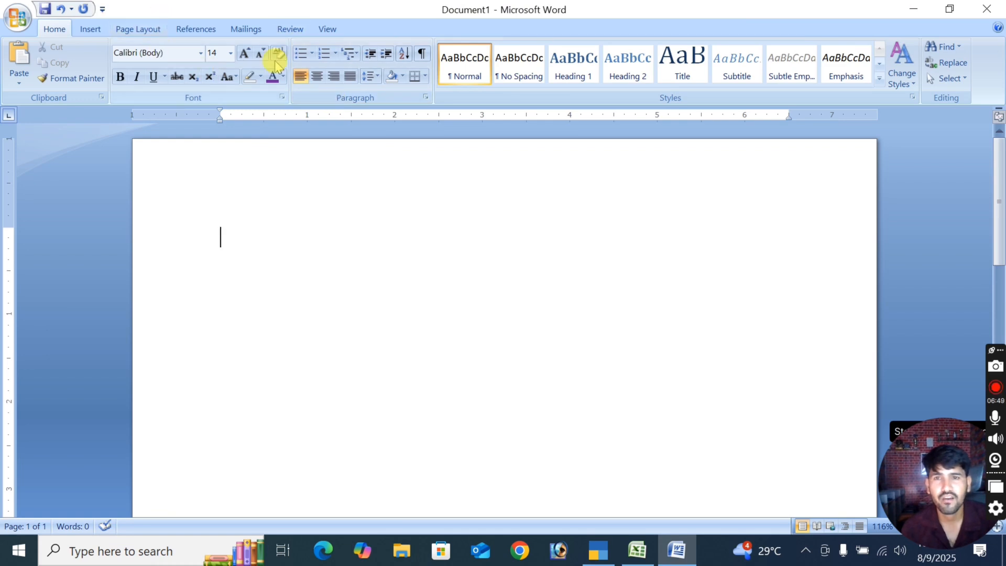
Create an arrow-bulleted list with "Note Book" (sub-items Hindi, English, Math) and "Pen" (sub-items Red, Black, Blue).
left_click(312, 54)
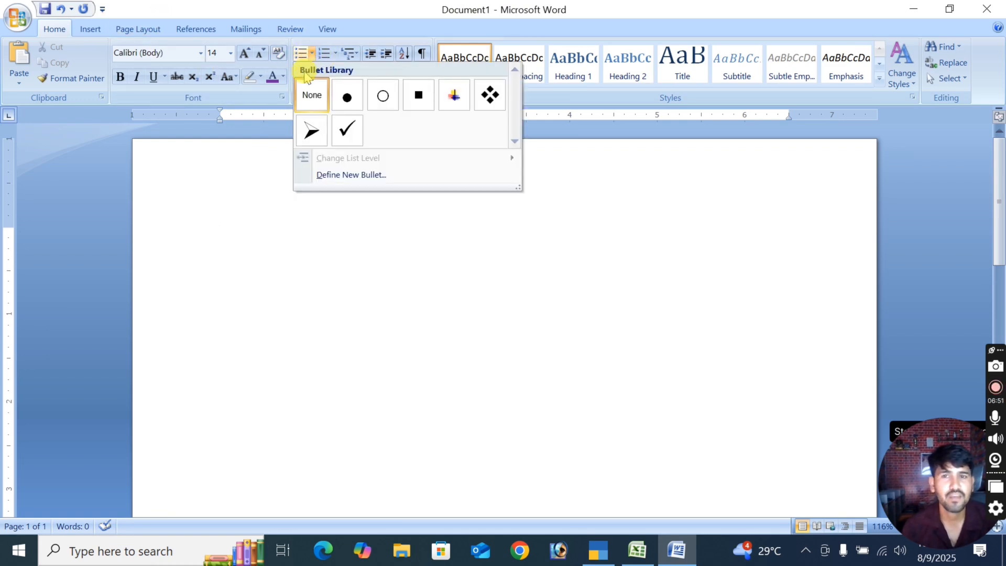
left_click(311, 134)
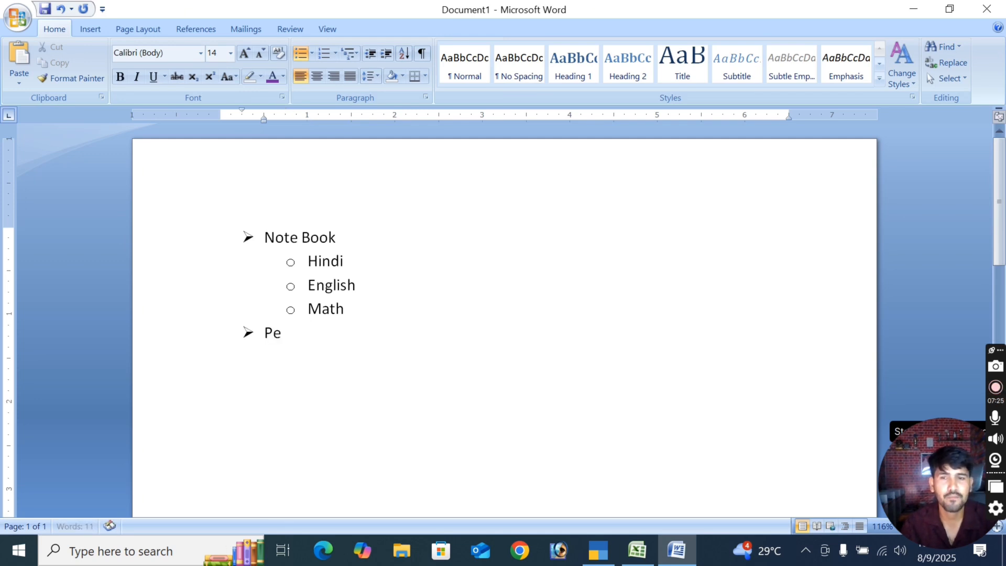
key("Tab")
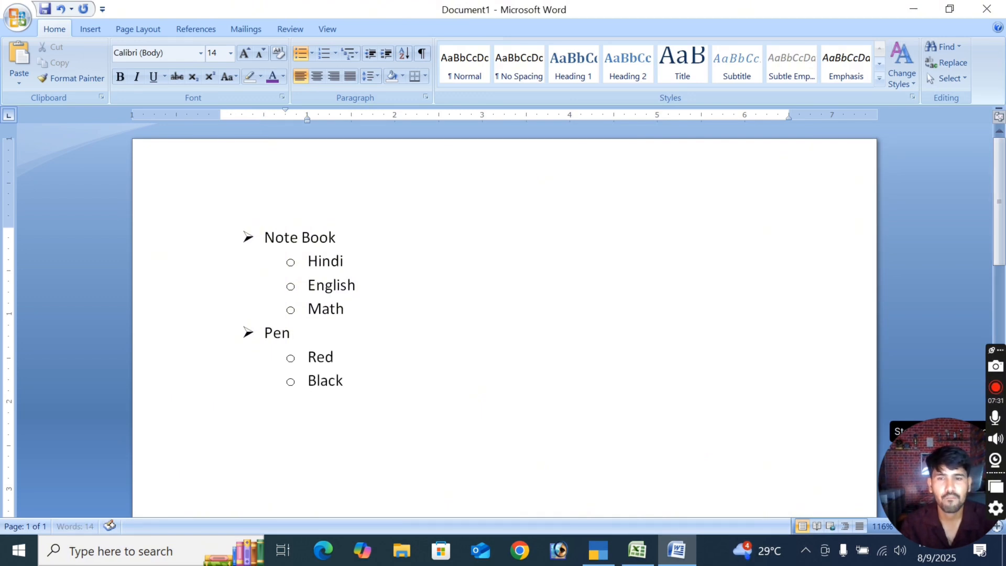
type("Blue")
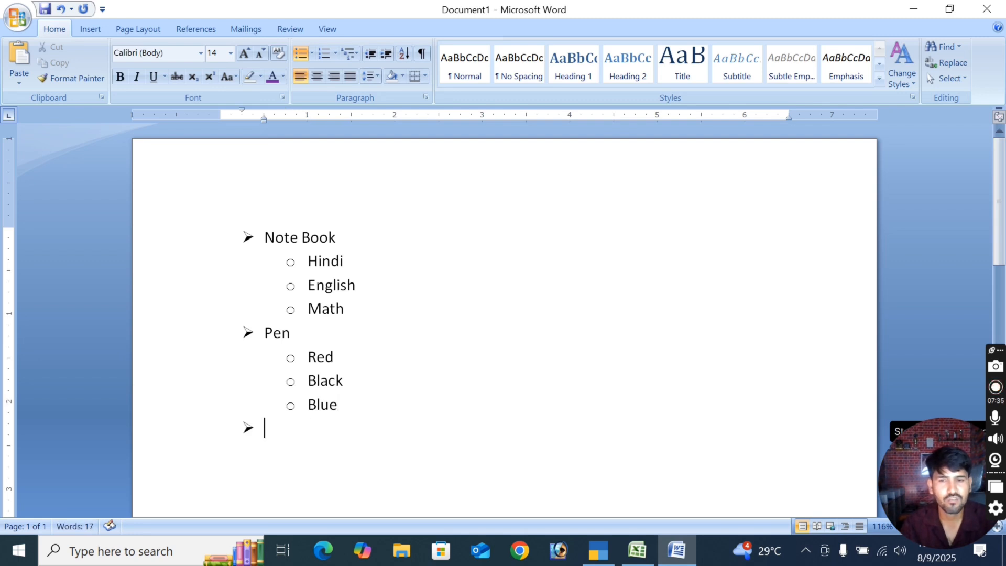
Select the whole list, reapply the arrow bullet style and change the list to the 1) 2) 3) numbering format.
left_click_drag(264, 237, 366, 433)
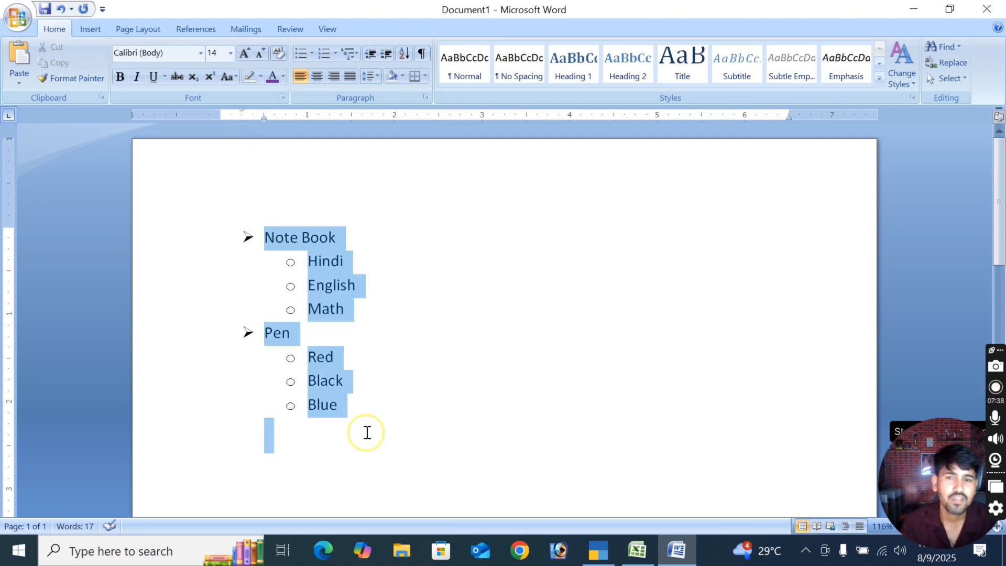
left_click(314, 56)
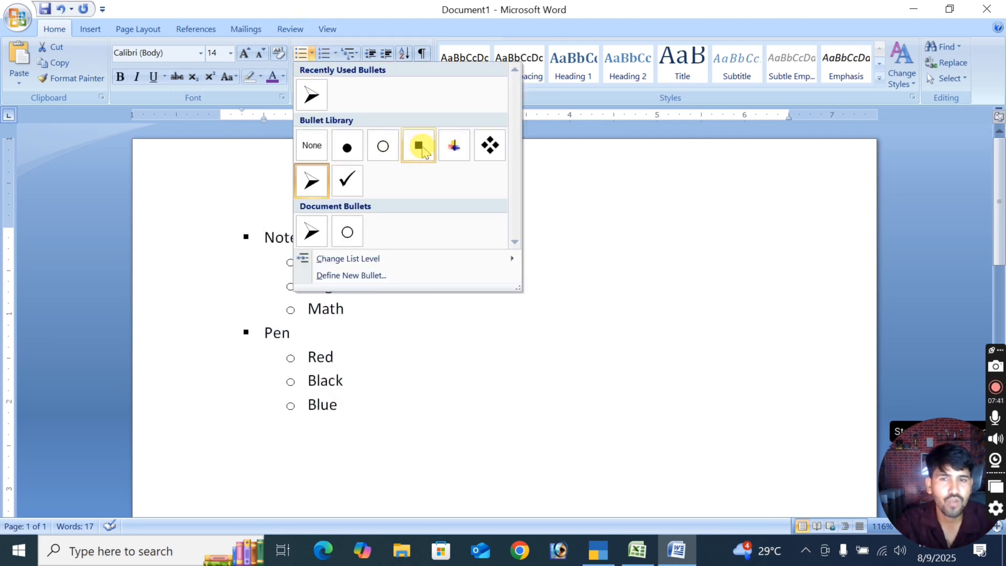
left_click(324, 174)
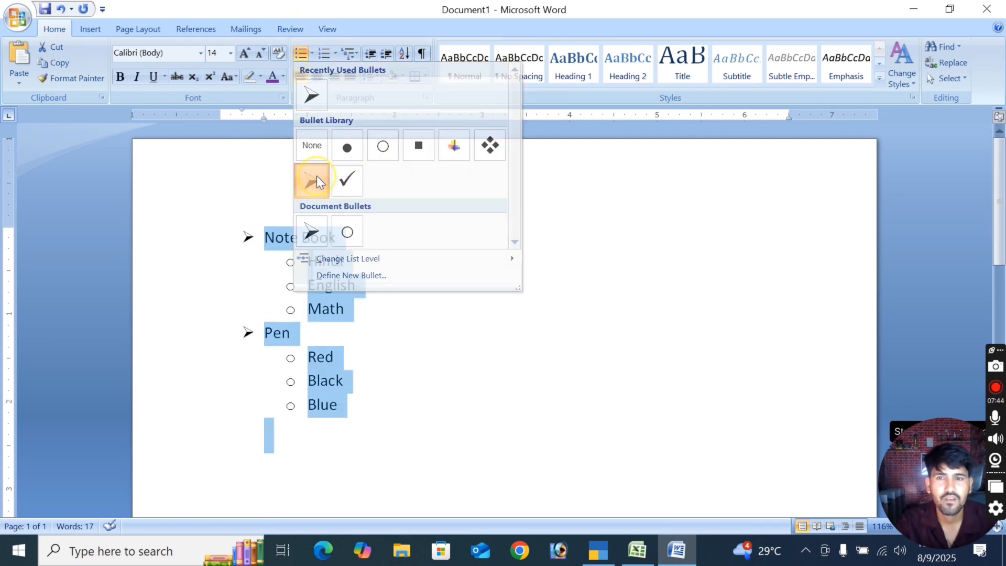
left_click(335, 54)
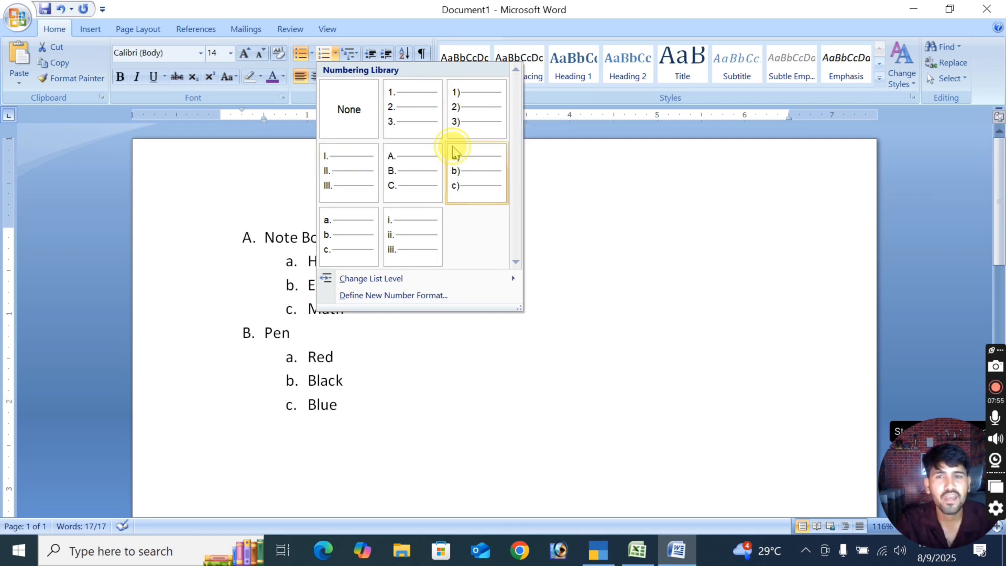
left_click(470, 124)
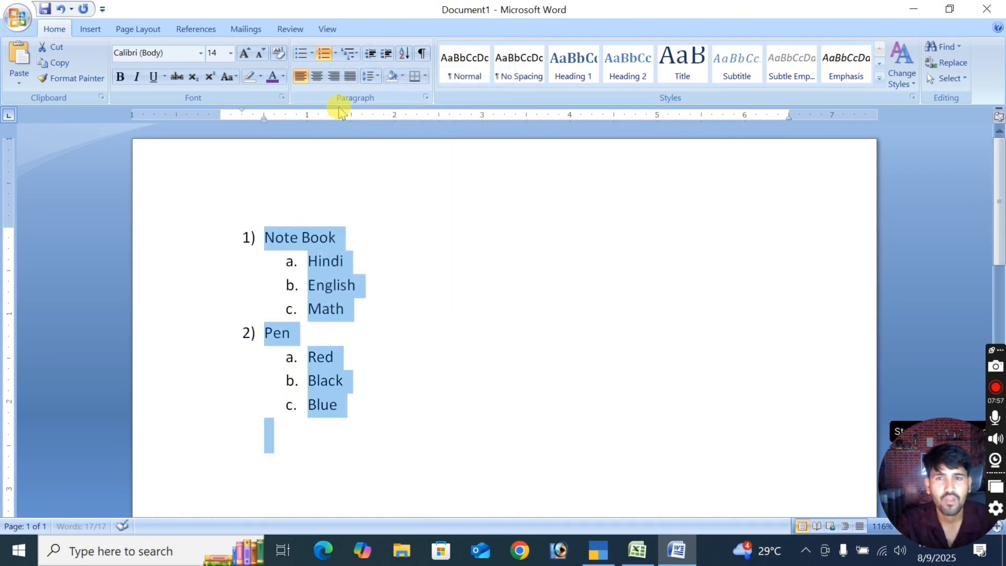
Change the selected list to the 1., 1.1., 1.1.1. multilevel list format.
left_click(357, 54)
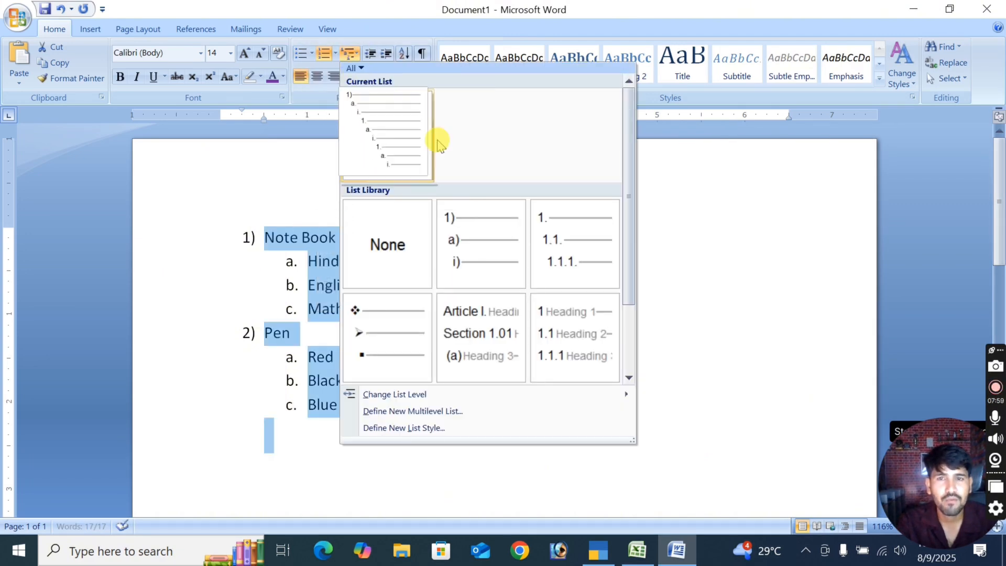
mouse_move(583, 240)
left_click(548, 235)
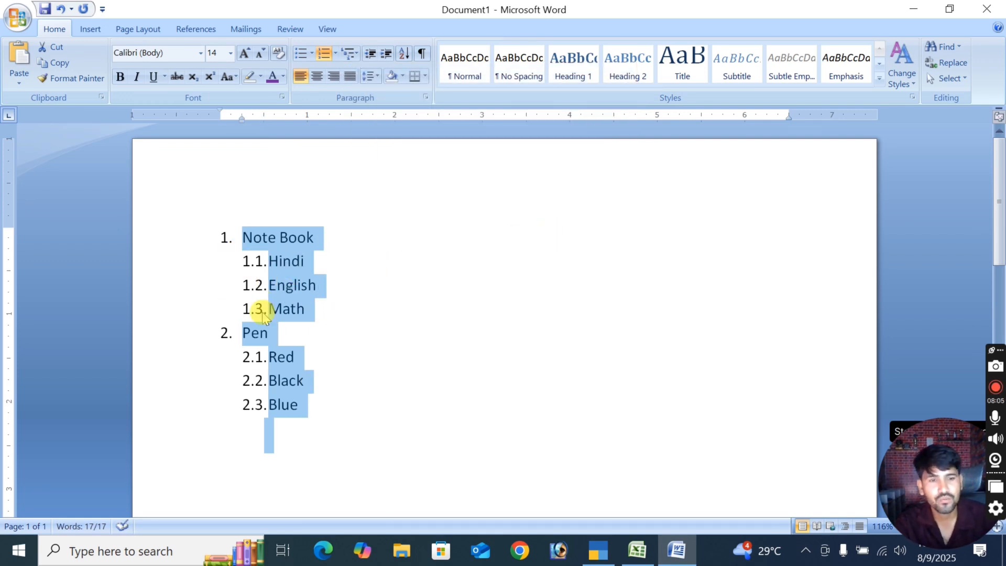
Increase the whole list's indent several times and decrease it back to its starting position.
left_click(382, 58)
left_click(382, 59)
left_click(383, 59)
left_click(382, 59)
left_click(382, 59)
left_click(383, 59)
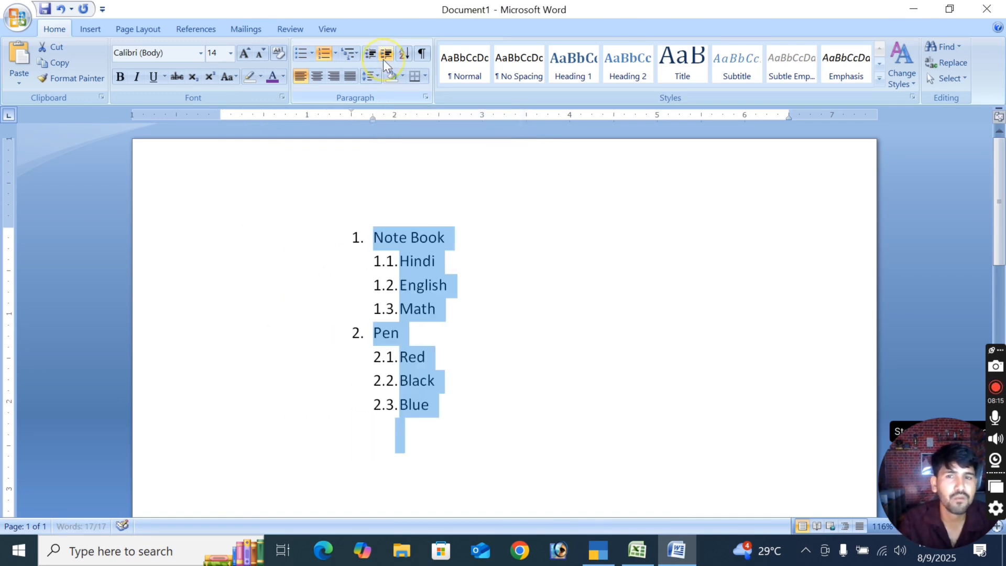
left_click(371, 54)
left_click(371, 54)
left_click(371, 54)
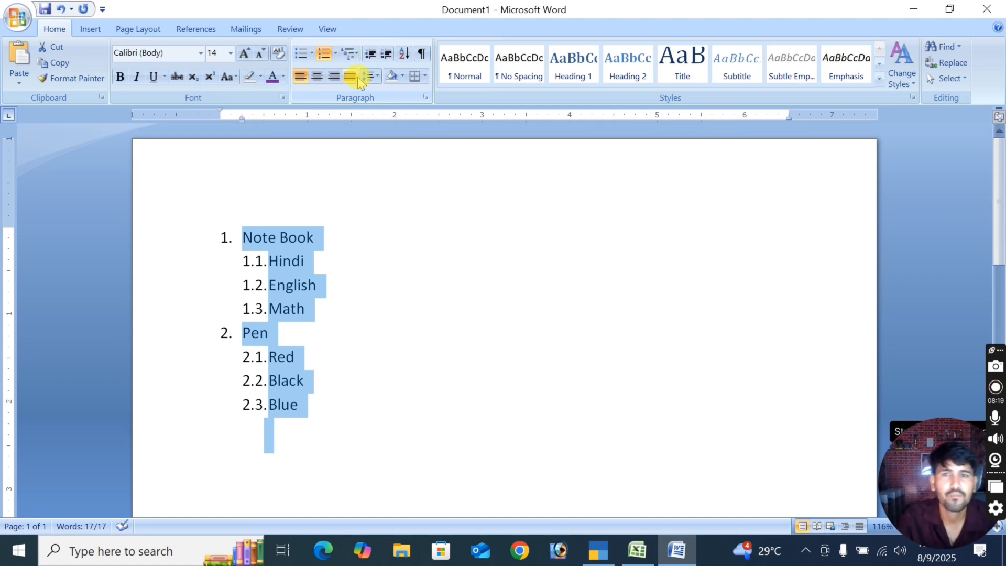
Preview the shading colors without applying one, and select the whole list and delete it.
left_click(402, 77)
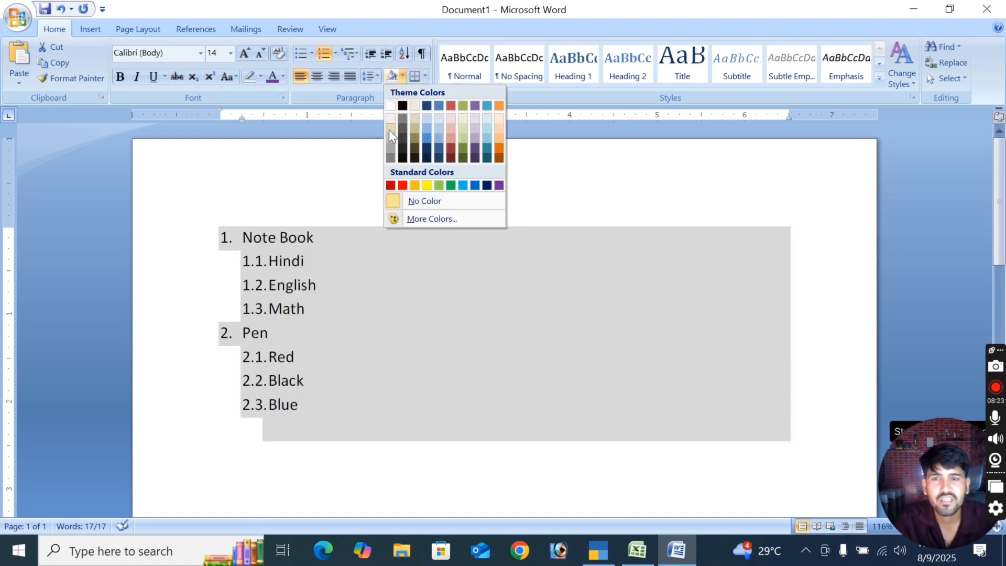
left_click(271, 184)
left_click(329, 435)
left_click_drag(107, 413, 102, 209)
key("Delete")
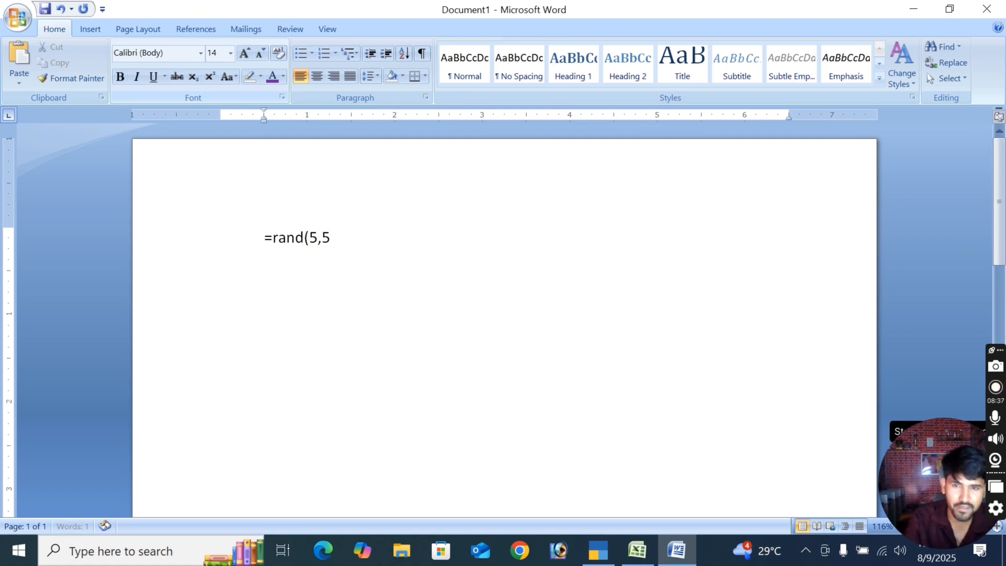
Generate sample paragraphs in the empty document with =rand(5,5) and look through them.
key("Return")
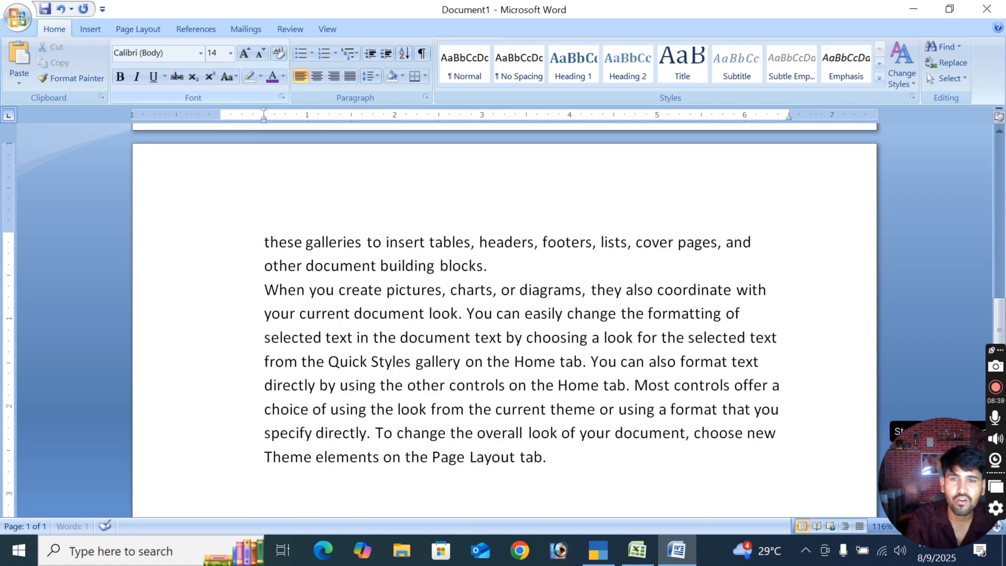
scroll(50, 151, "up", 10)
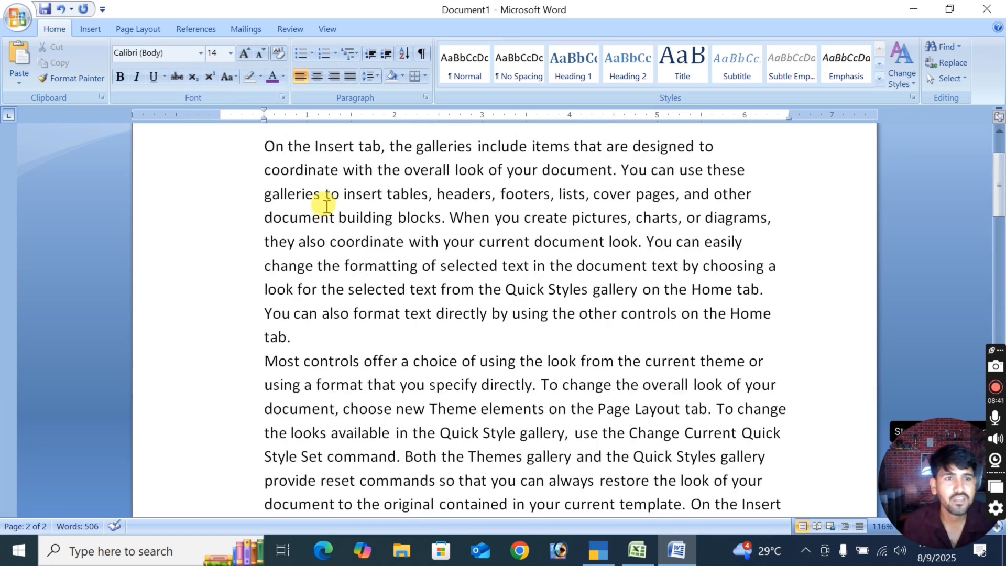
scroll(330, 189, "down", 9)
scroll(286, 195, "up", 3)
scroll(286, 195, "down", 3)
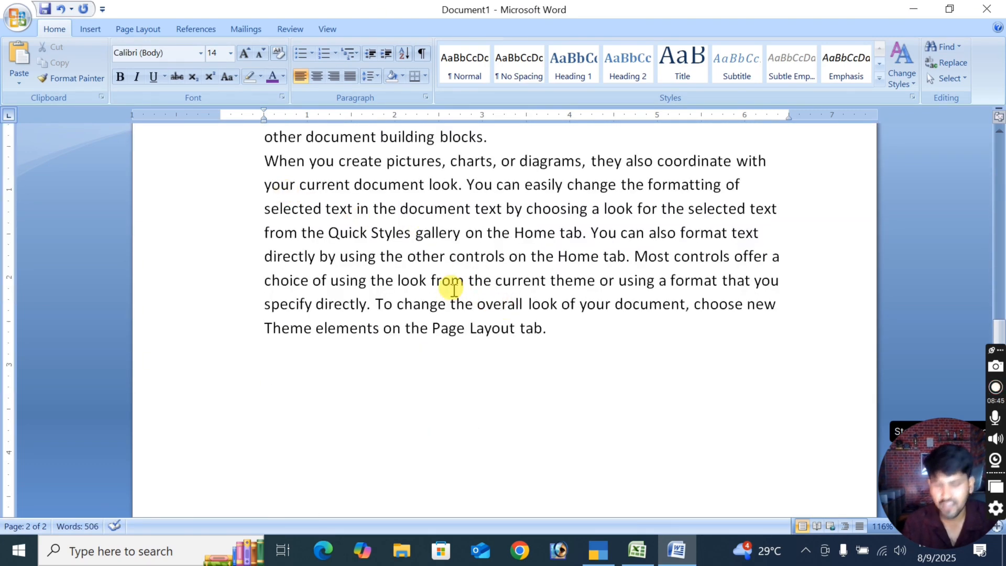
Apply the No Spacing style to all the text in the document and deselect it.
key("ctrl+a")
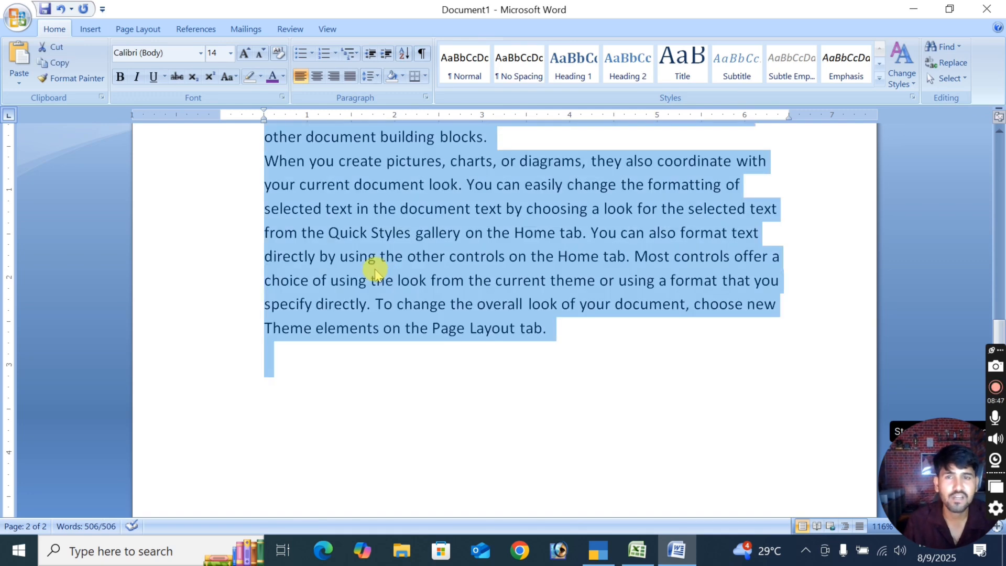
left_click(513, 78)
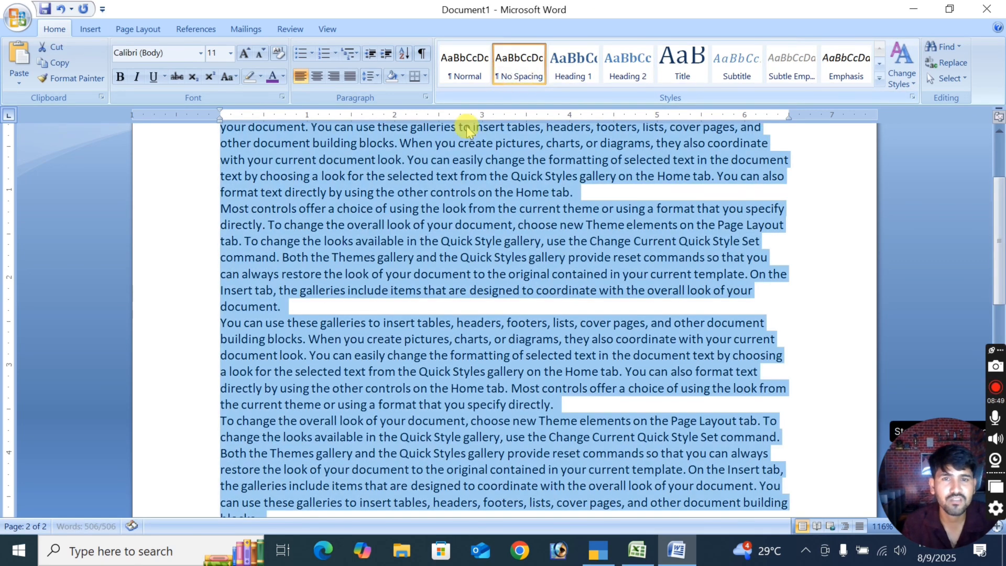
left_click(246, 243)
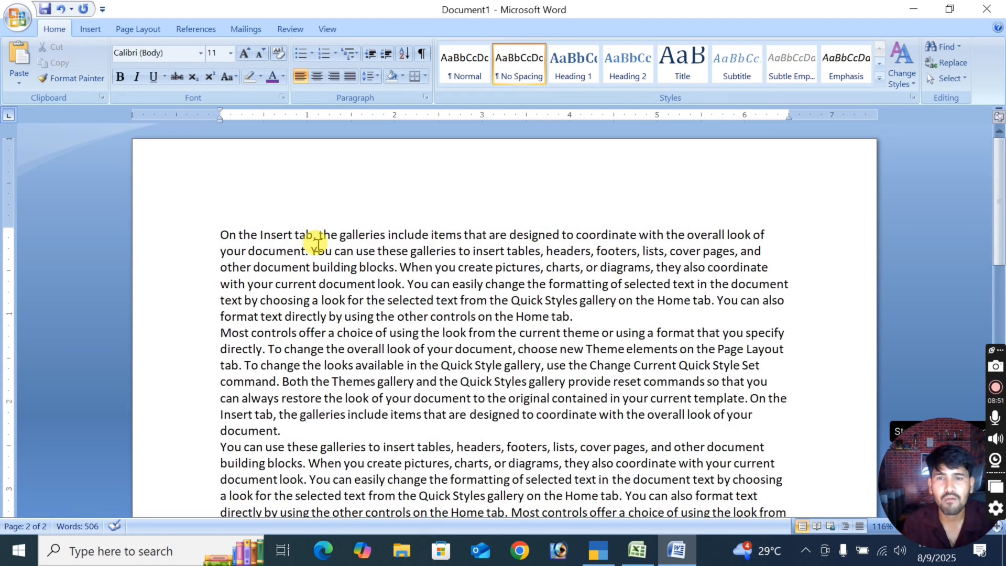
Select the first paragraph, try center and right alignment on it, and finish with justified alignment.
left_click_drag(219, 234, 568, 316)
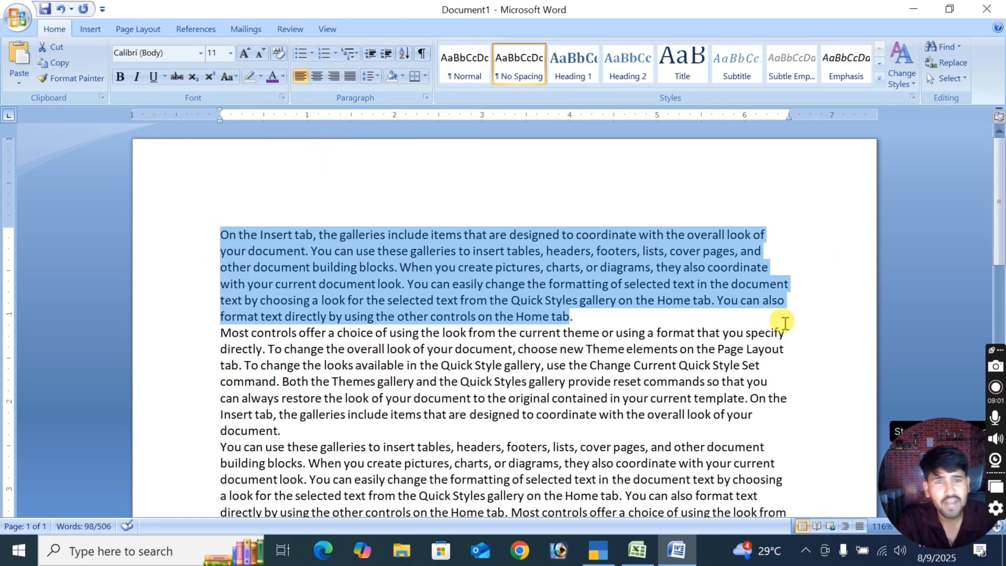
left_click(319, 80)
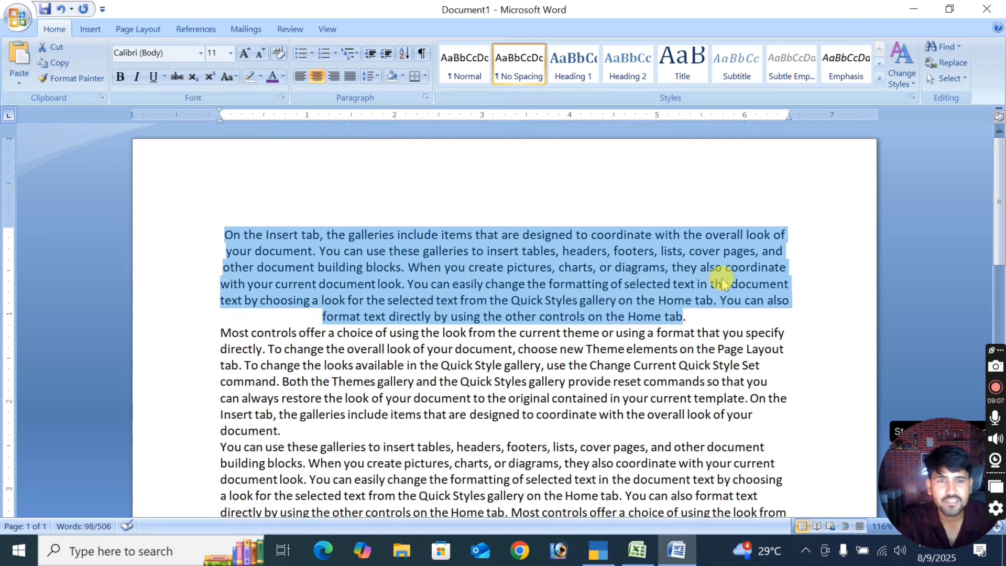
left_click(333, 77)
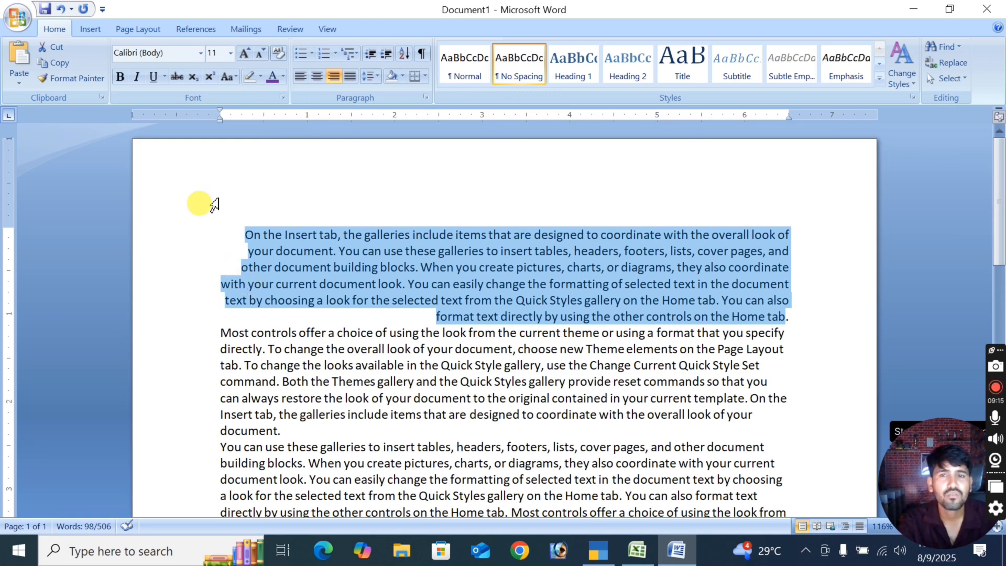
left_click(348, 77)
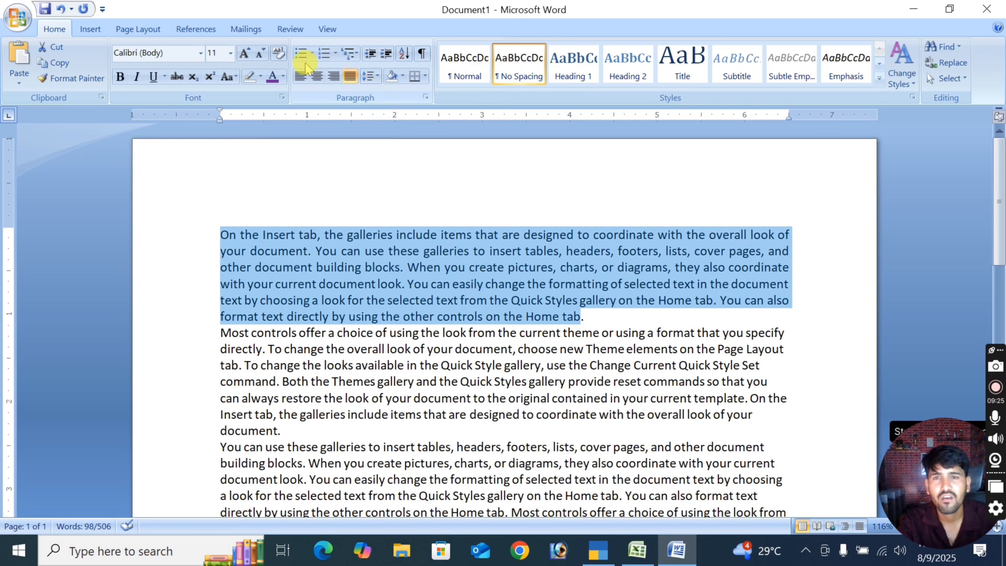
Set the first paragraph's font size to 16 and its font to Times New Roman.
left_click(244, 54)
double_click(243, 54)
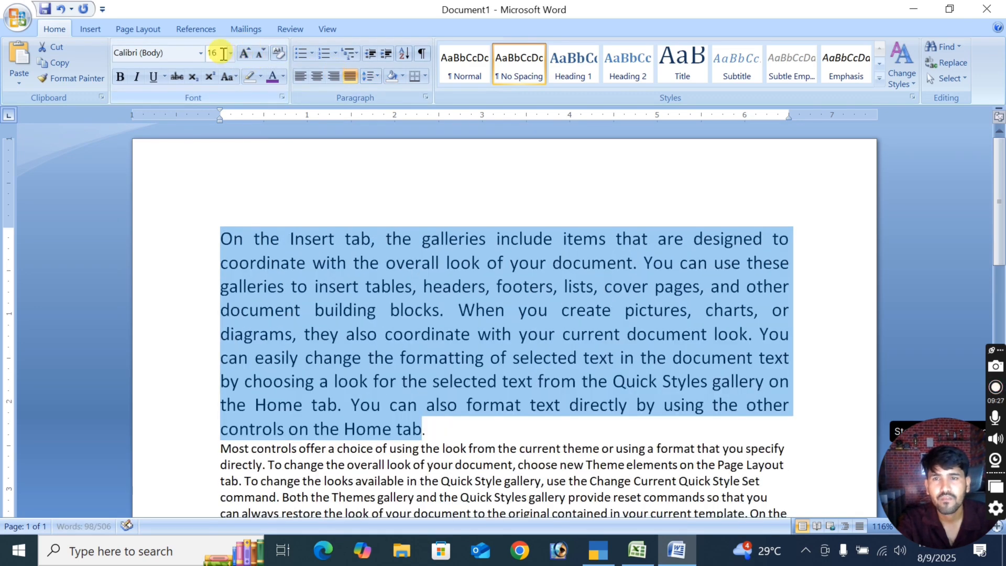
left_click(200, 52)
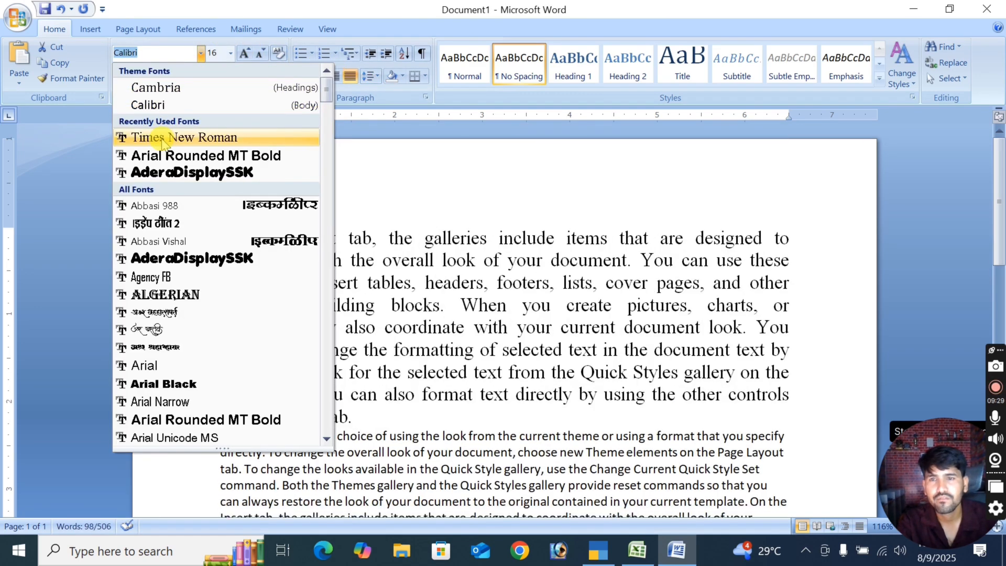
left_click(157, 137)
scroll(449, 322, "down", 2)
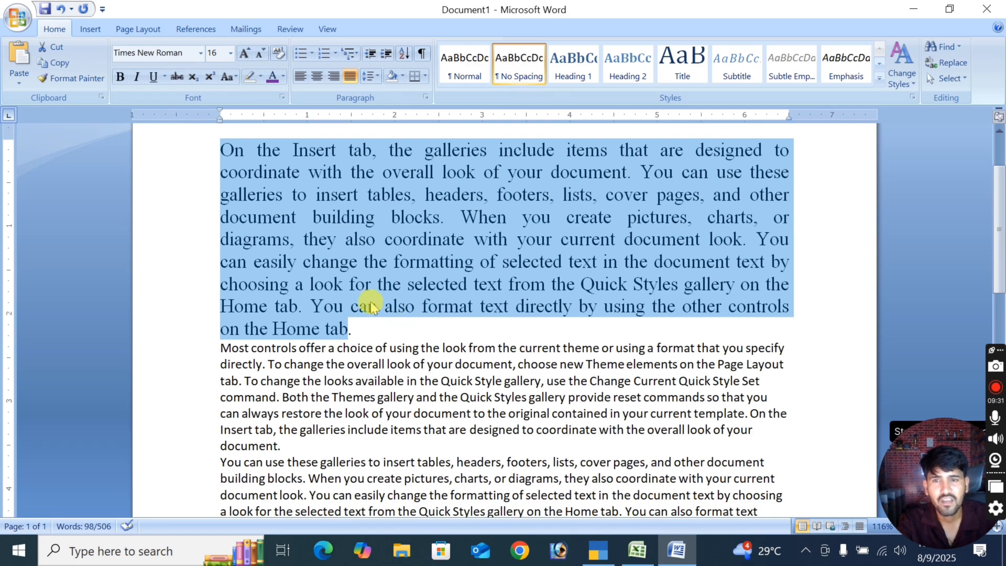
Copy the first paragraph's font formatting onto all the remaining paragraphs with Format Painter.
left_click(361, 328)
scroll(467, 354, "down", 10)
scroll(427, 382, "up", 12)
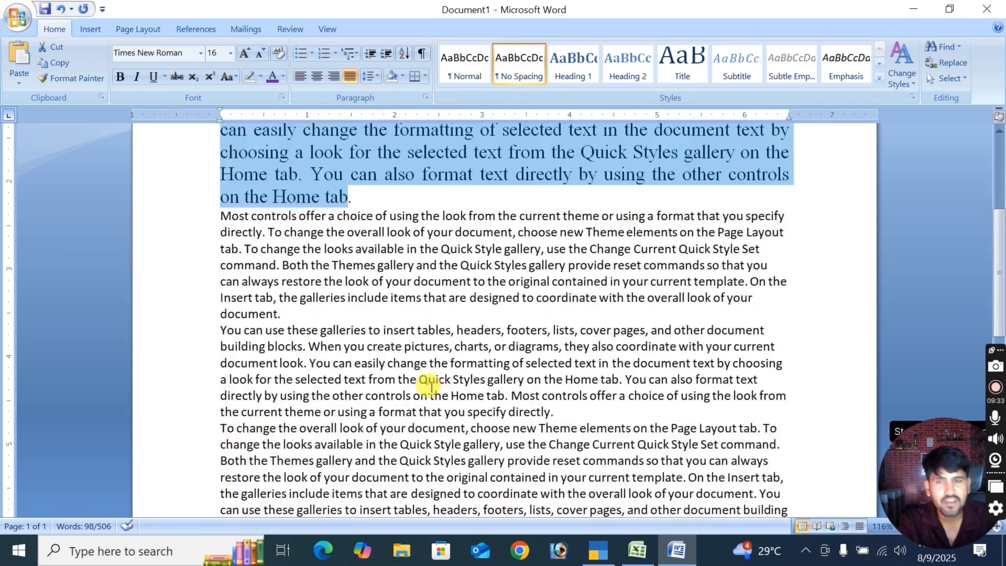
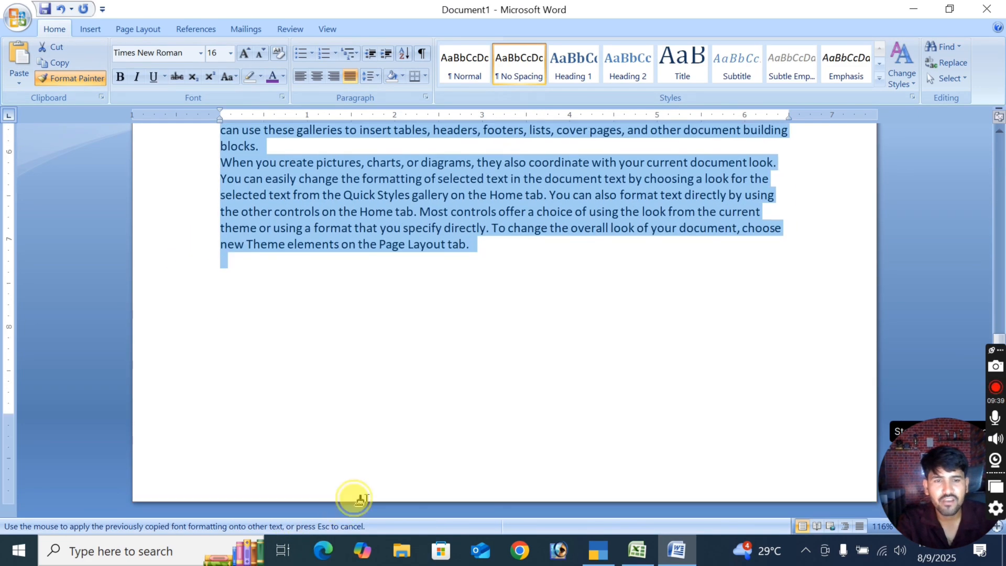
left_click(487, 264)
scroll(475, 398, "up", 2)
scroll(445, 377, "up", 3)
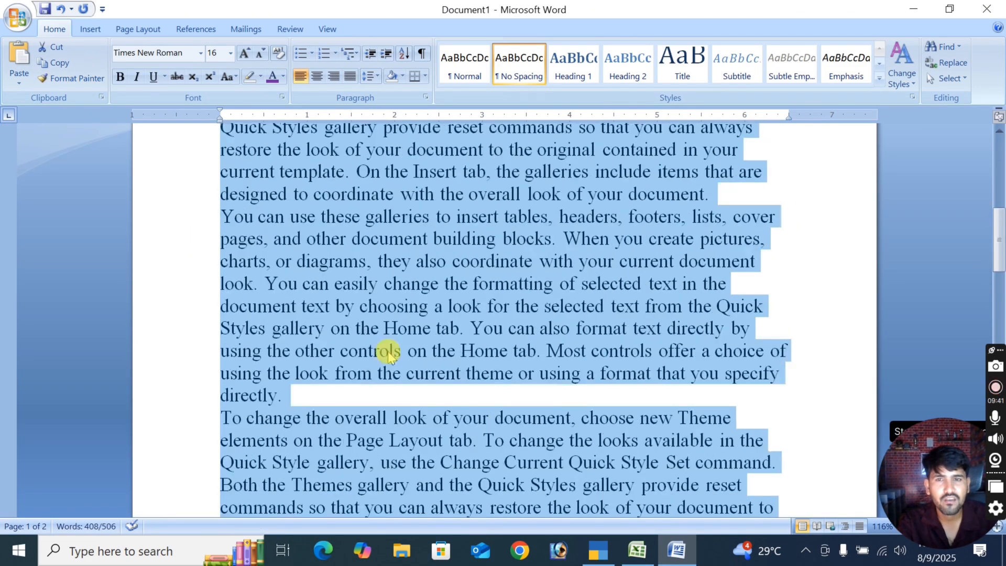
Justify all the paragraphs after the first one, deselect them and review the result.
left_click(348, 77)
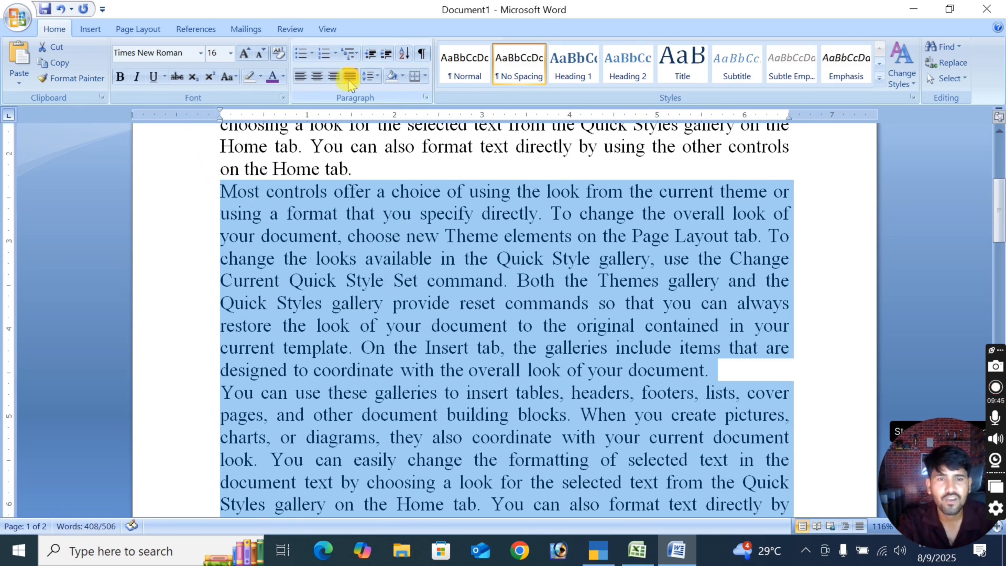
scroll(527, 338, "up", 3)
scroll(528, 340, "down", 2)
scroll(528, 340, "up", 3)
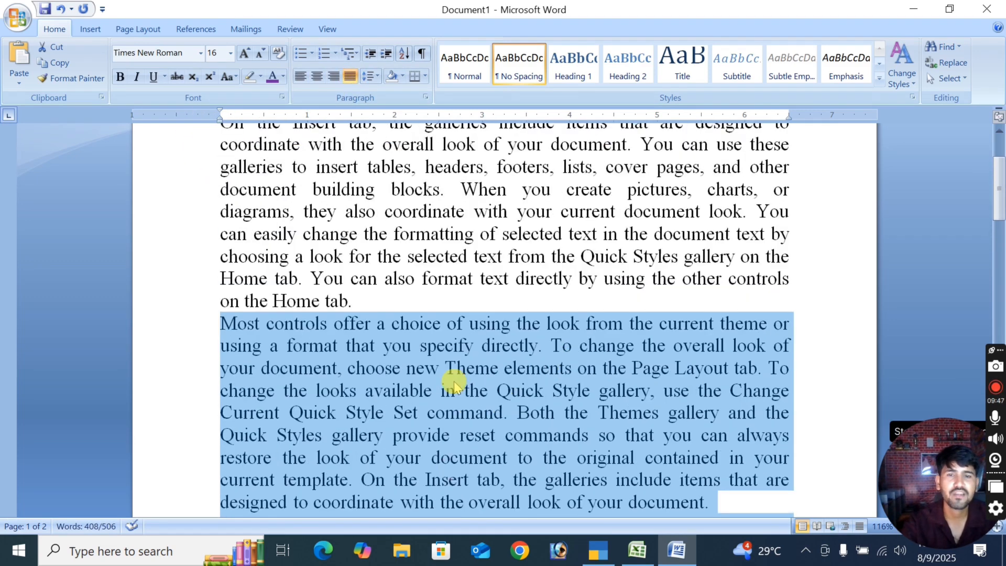
left_click(534, 388)
scroll(534, 390, "down", 3)
scroll(534, 392, "down", 3)
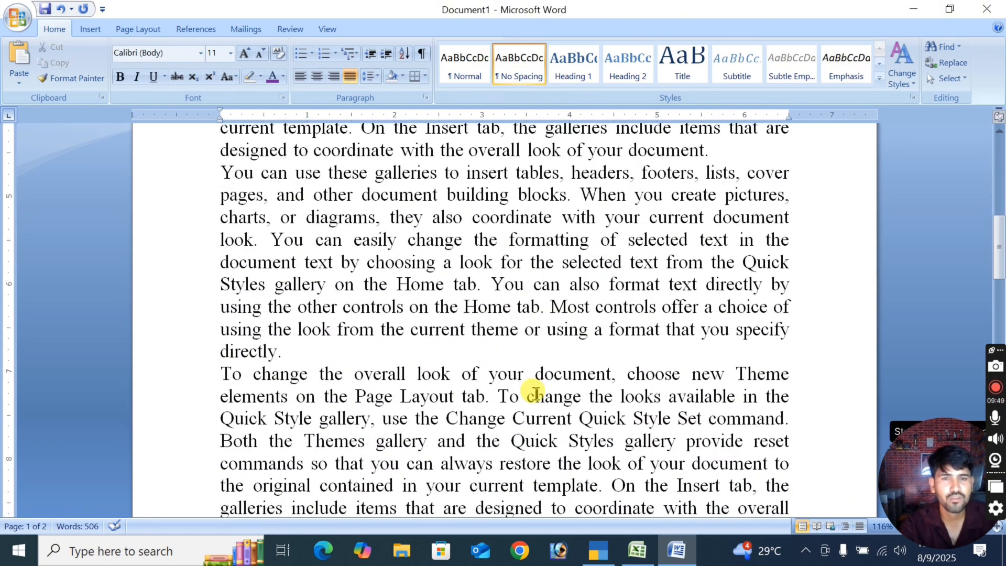
scroll(534, 392, "up", 10)
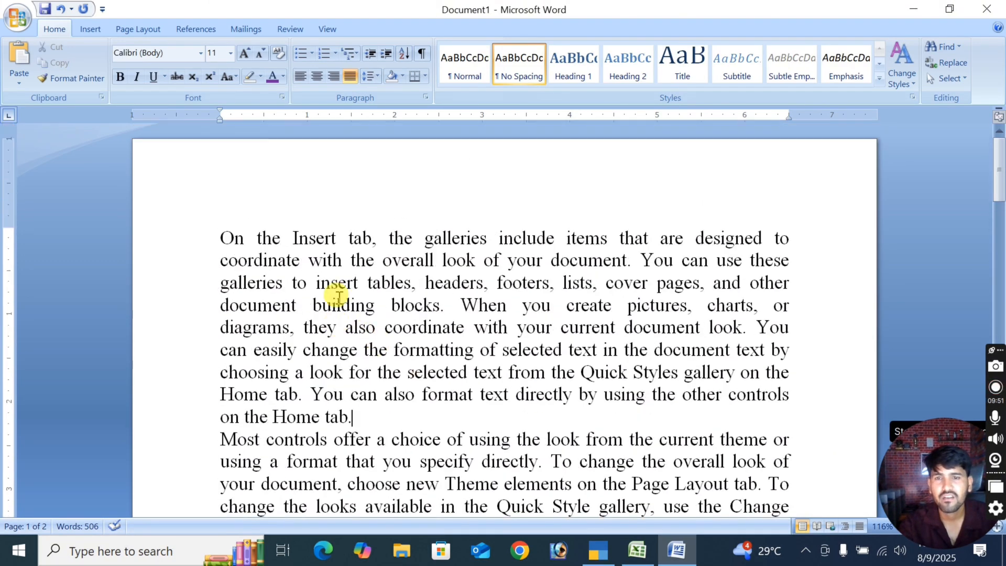
Select the first line of the first paragraph and apply the lightest grey theme shading to it.
left_click(220, 239)
left_click_drag(219, 239, 792, 237)
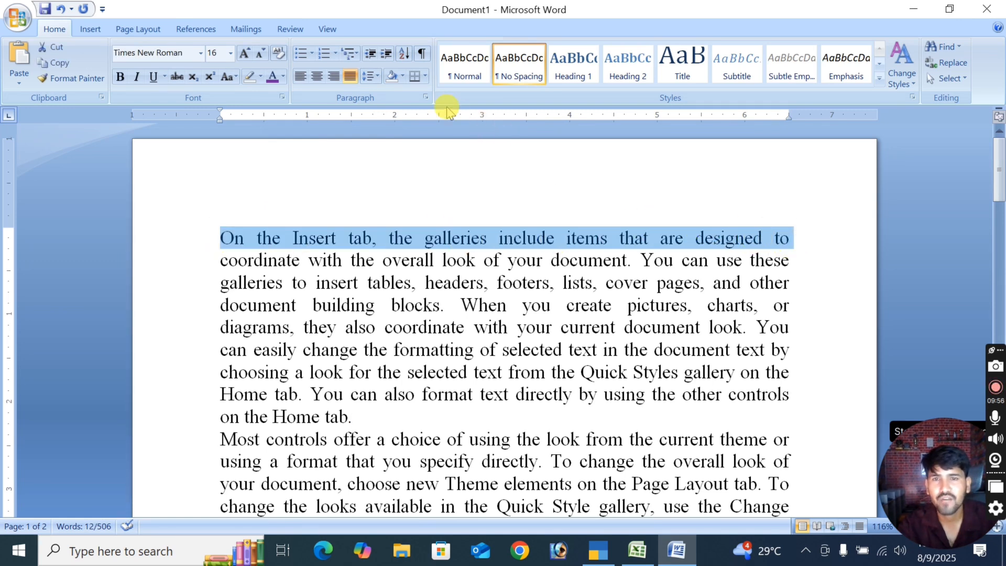
left_click(402, 77)
left_click(391, 118)
left_click(555, 309)
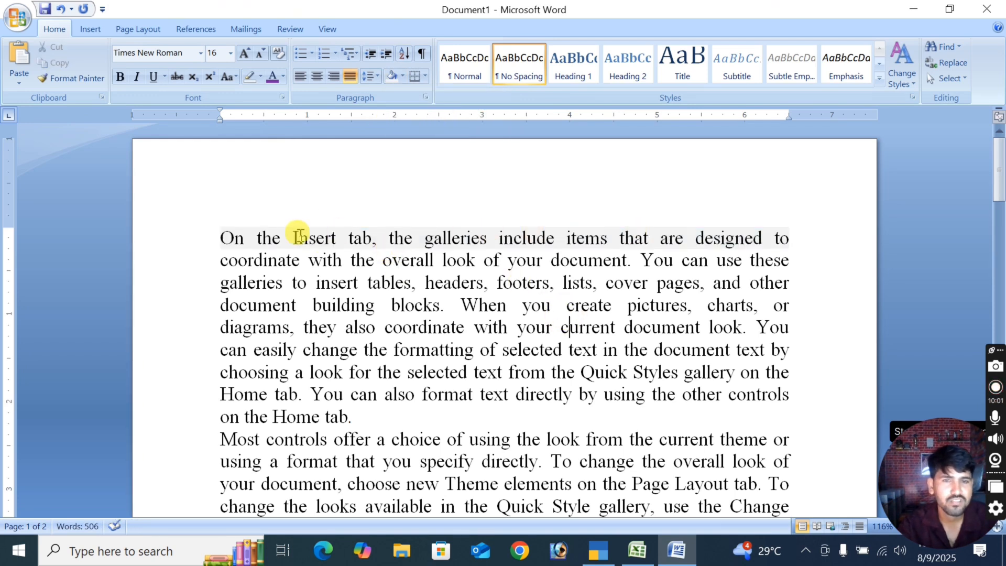
Select the first line again and set its shading to No Color.
left_click_drag(220, 238, 808, 241)
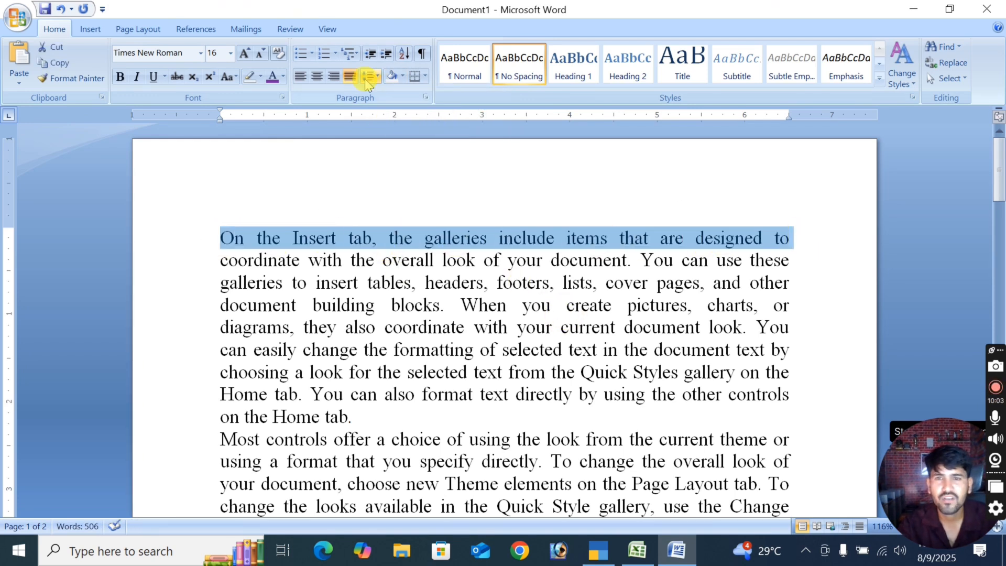
left_click(403, 77)
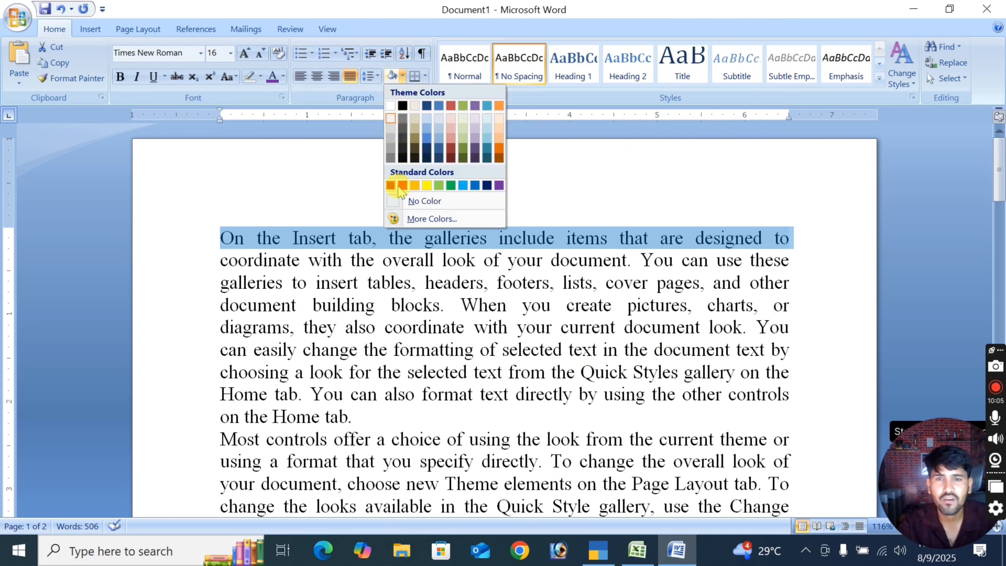
left_click(410, 201)
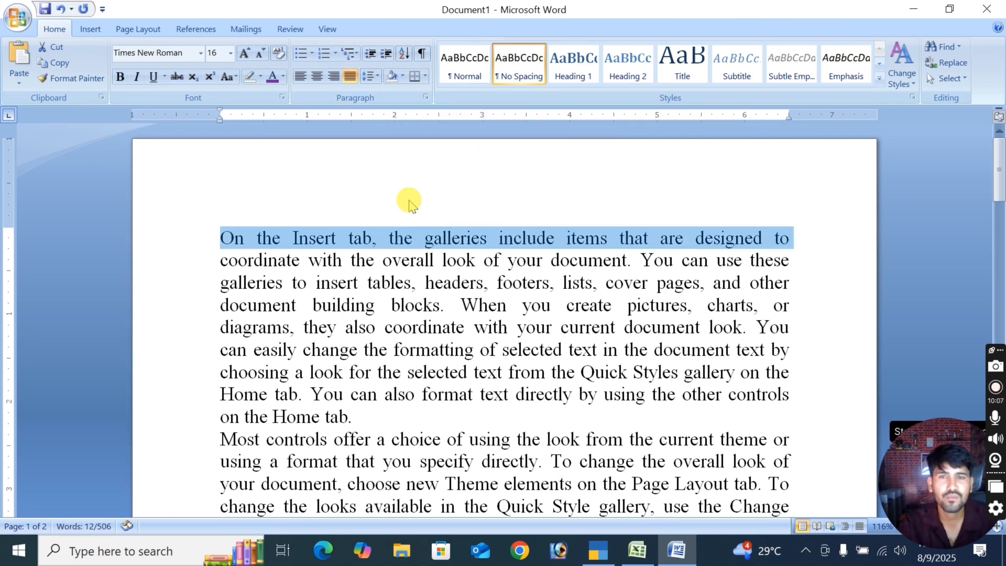
Place the insertion point in the blank area below the last paragraph and give that empty line a bottom border.
left_click(424, 77)
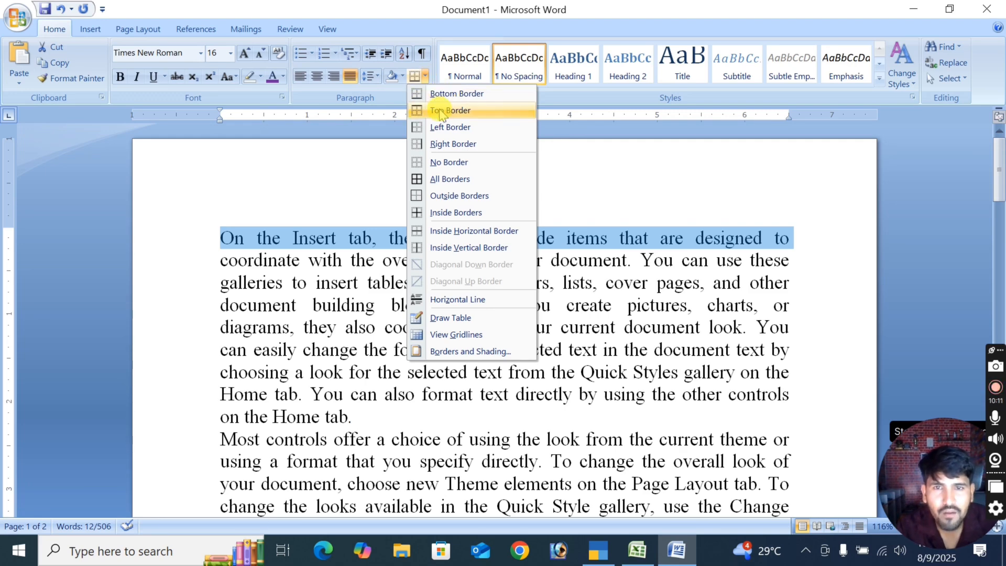
scroll(157, 274, "down", 4)
left_click(173, 292)
scroll(474, 332, "down", 15)
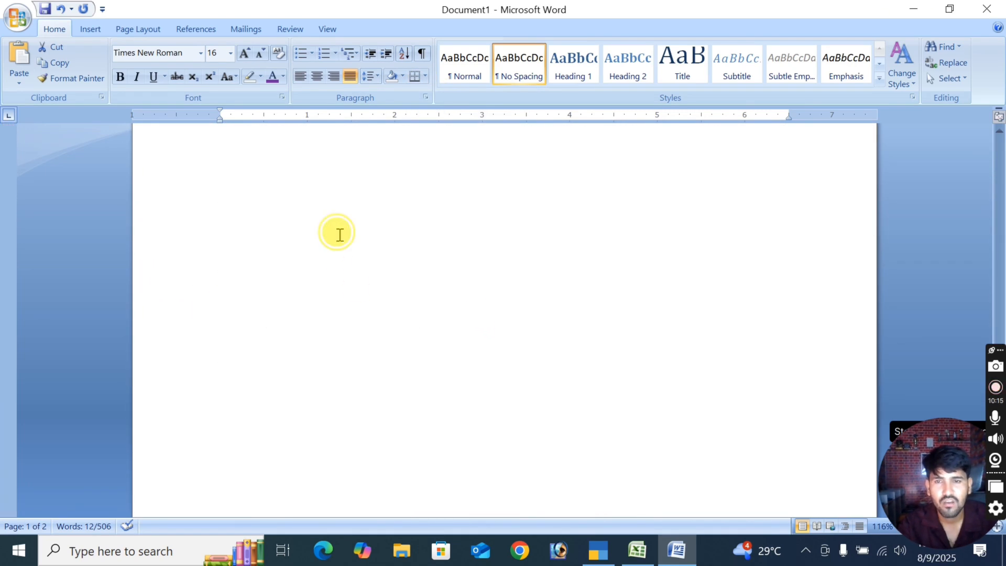
double_click(288, 262)
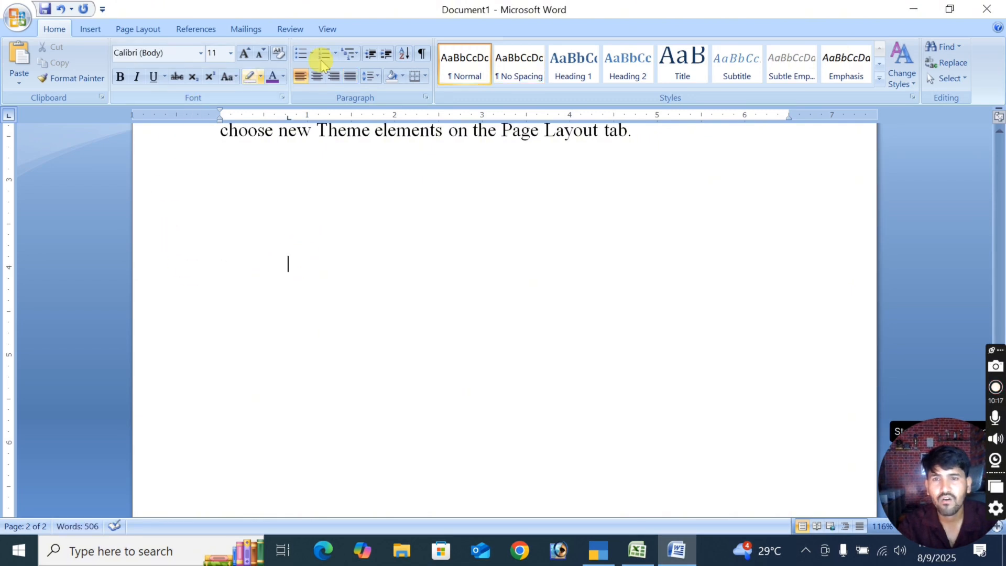
left_click(424, 76)
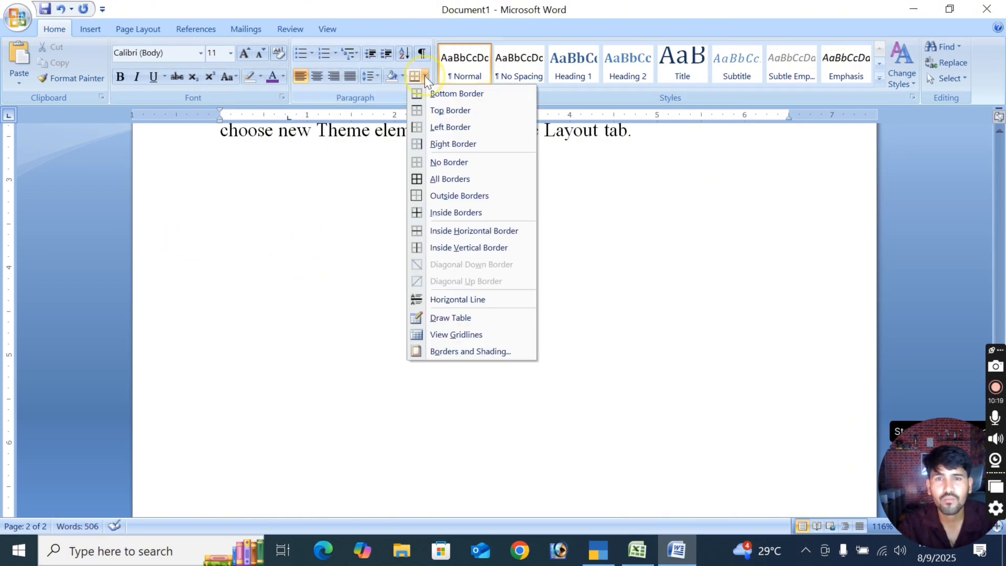
left_click(438, 93)
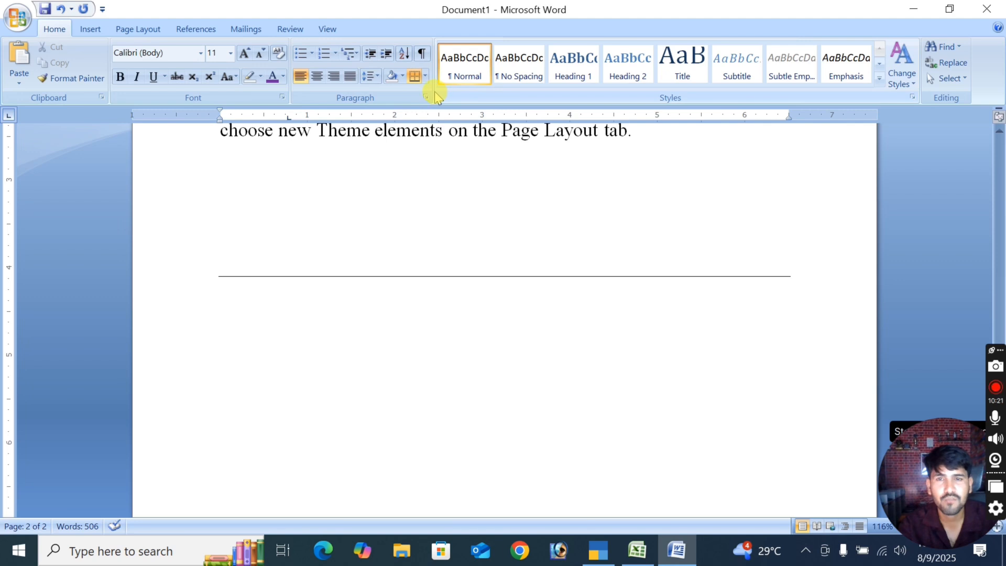
Add top, left and right borders to the empty line below the text, toggling the top border off and on again.
left_click(424, 76)
left_click(424, 111)
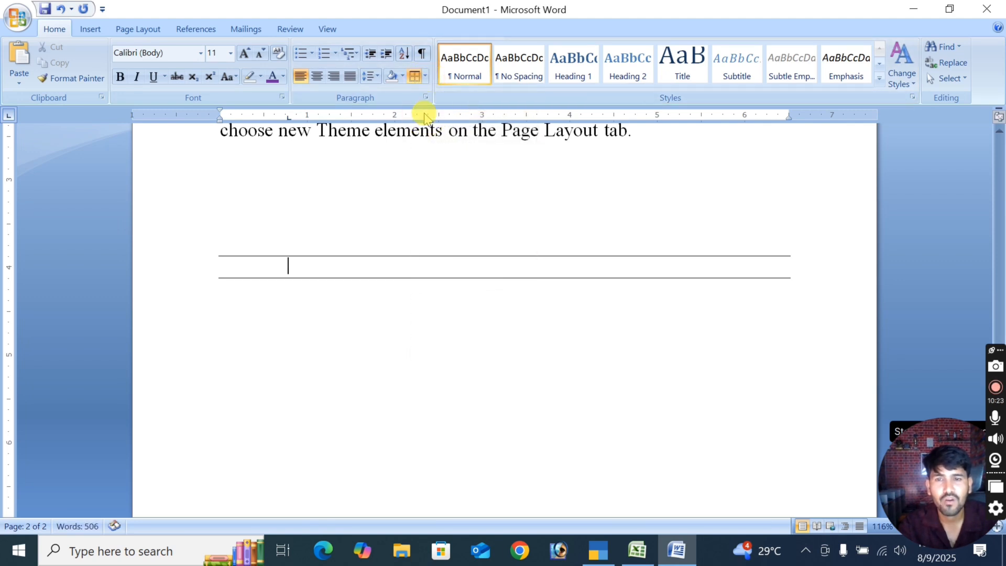
left_click(417, 76)
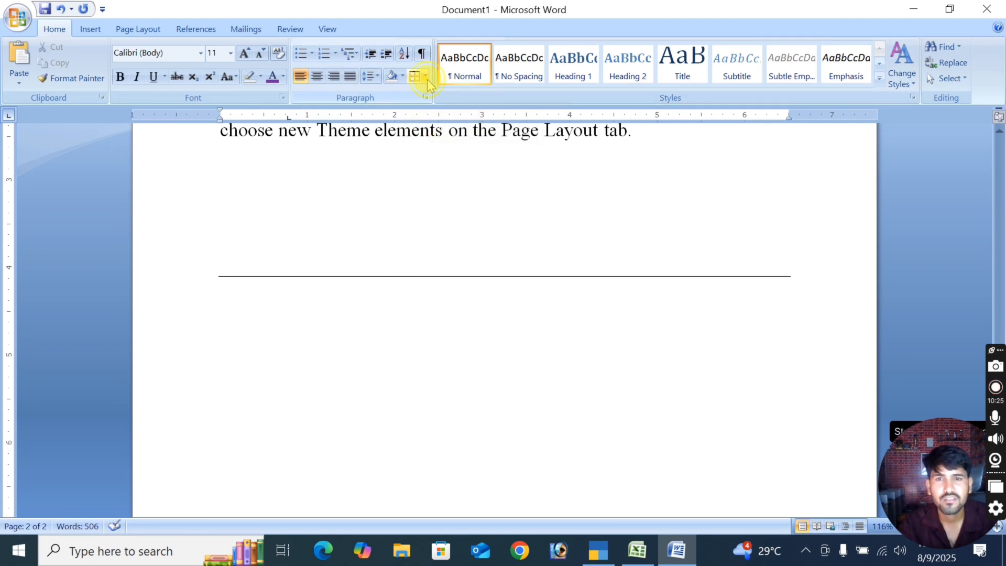
left_click(426, 80)
left_click(424, 108)
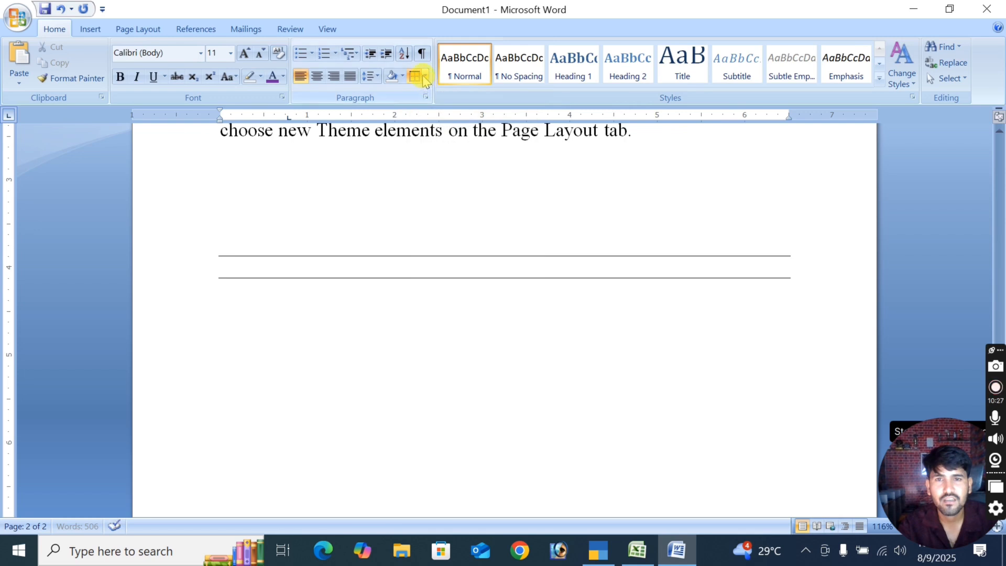
left_click(425, 78)
left_click(425, 125)
left_click(427, 80)
left_click(422, 140)
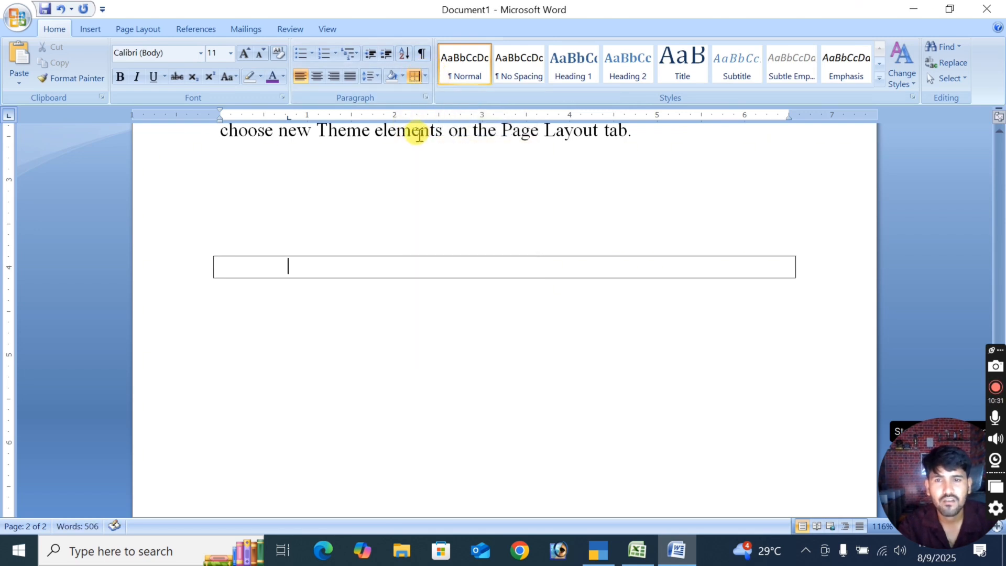
Clear the empty line's borders with No Border and apply All Borders to it.
left_click(425, 77)
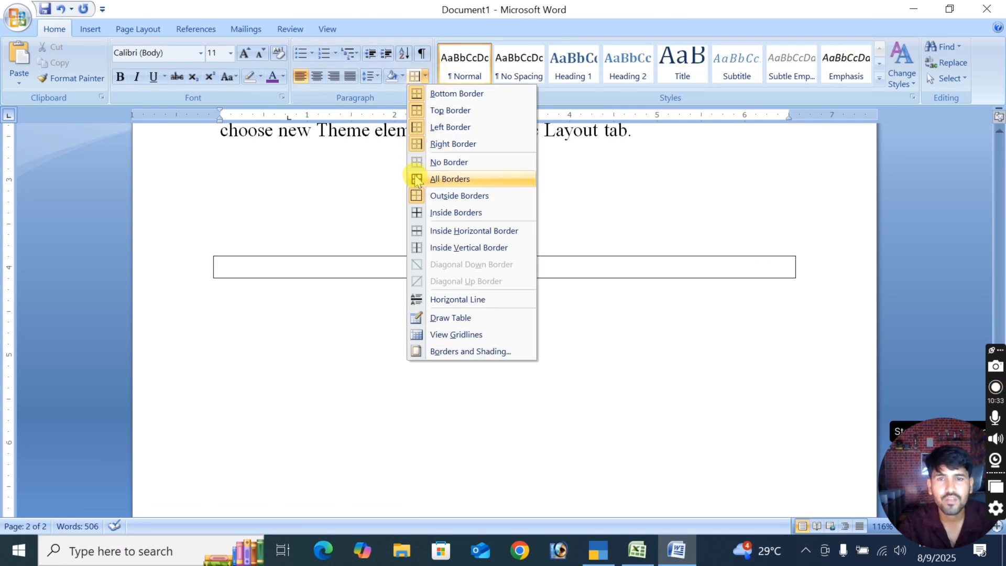
left_click(425, 162)
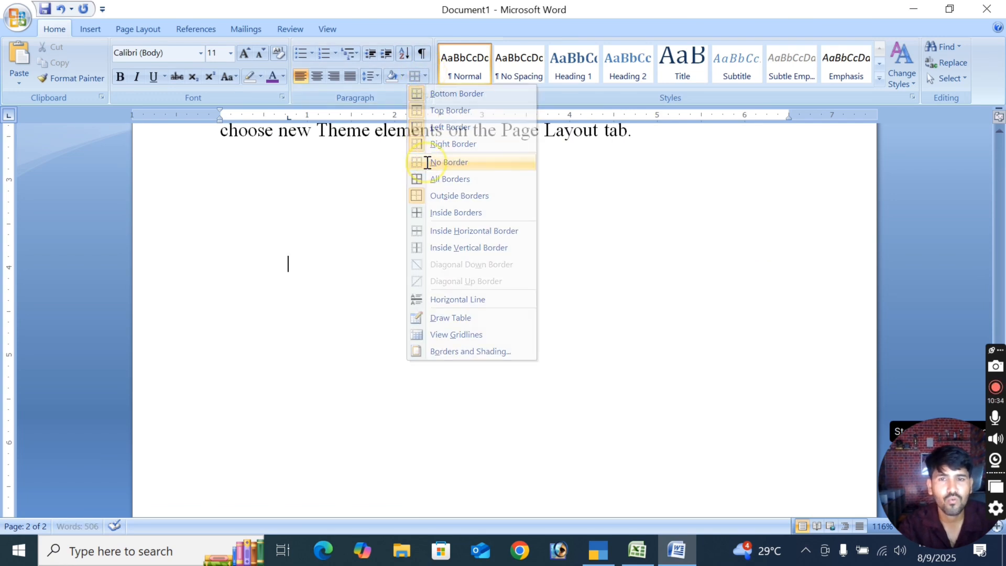
left_click(426, 80)
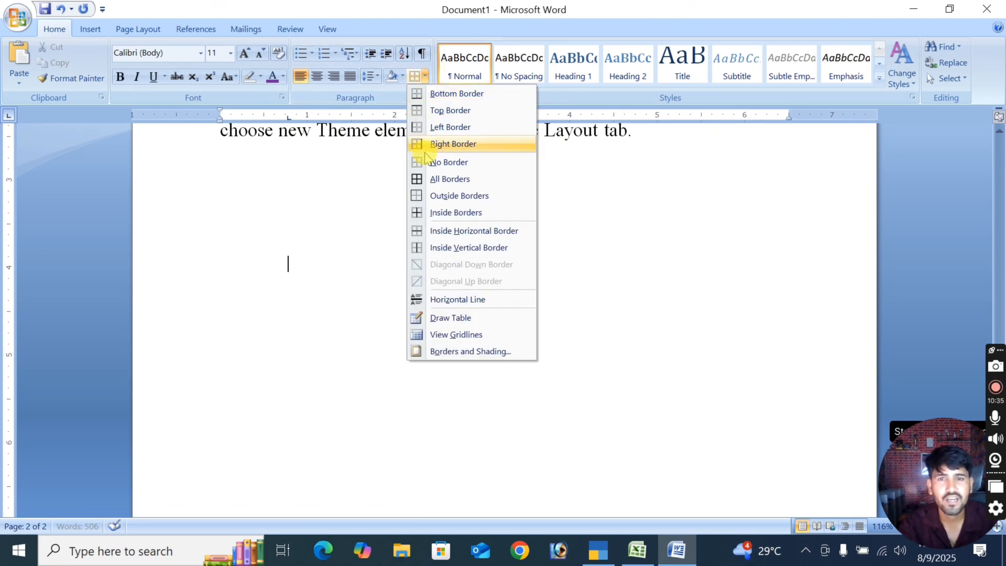
left_click(427, 180)
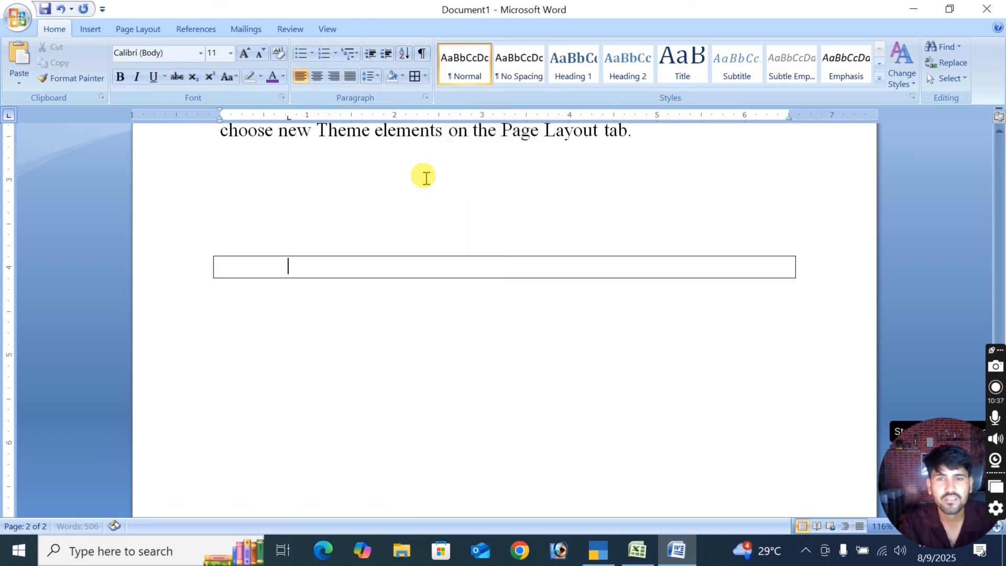
Remove all borders from the empty line and insert a horizontal line below the text.
left_click(426, 77)
left_click(428, 162)
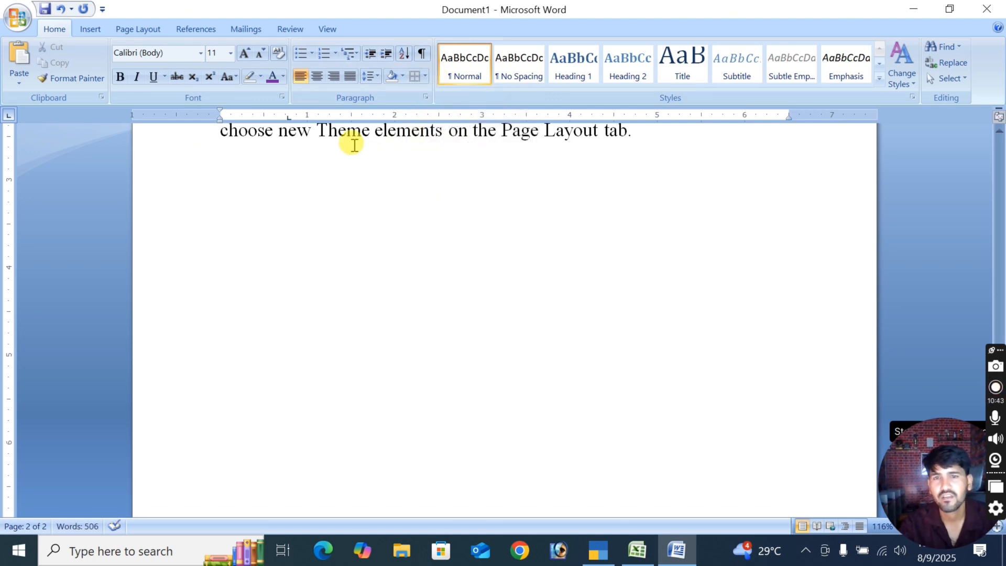
left_click(425, 77)
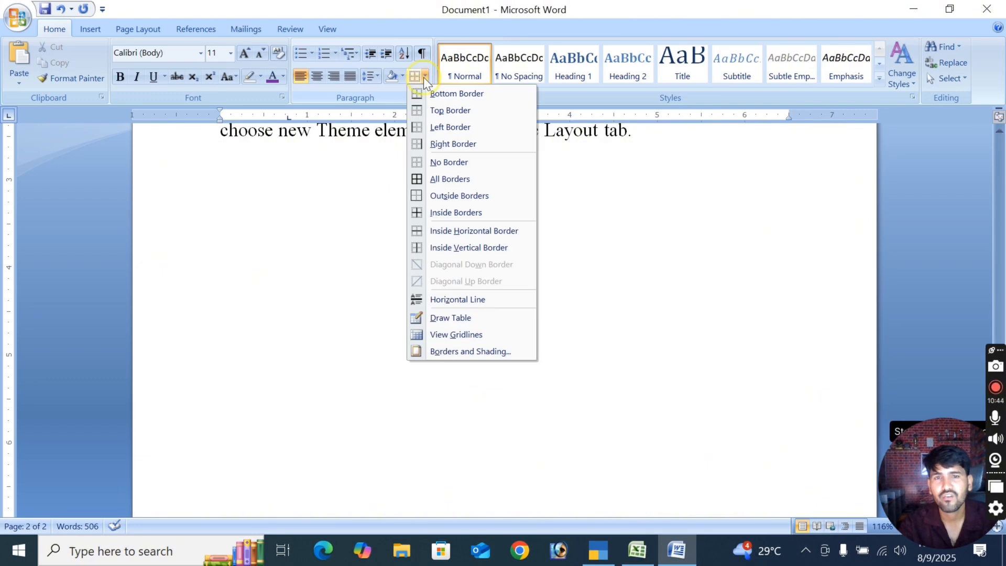
left_click(432, 300)
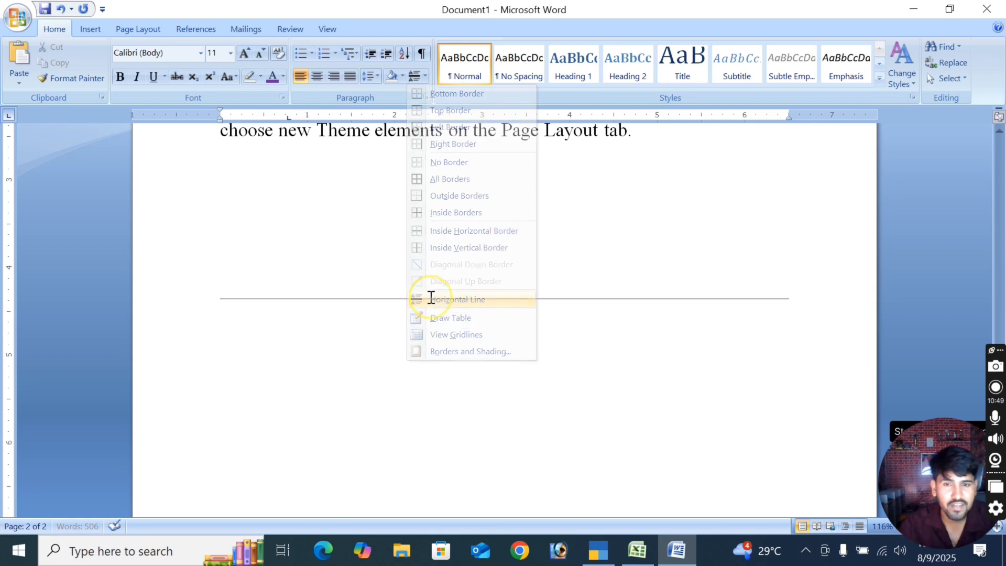
Draw a table about 4 inches wide and 1 inch tall below the horizontal line, with a small box inside it.
left_click(426, 76)
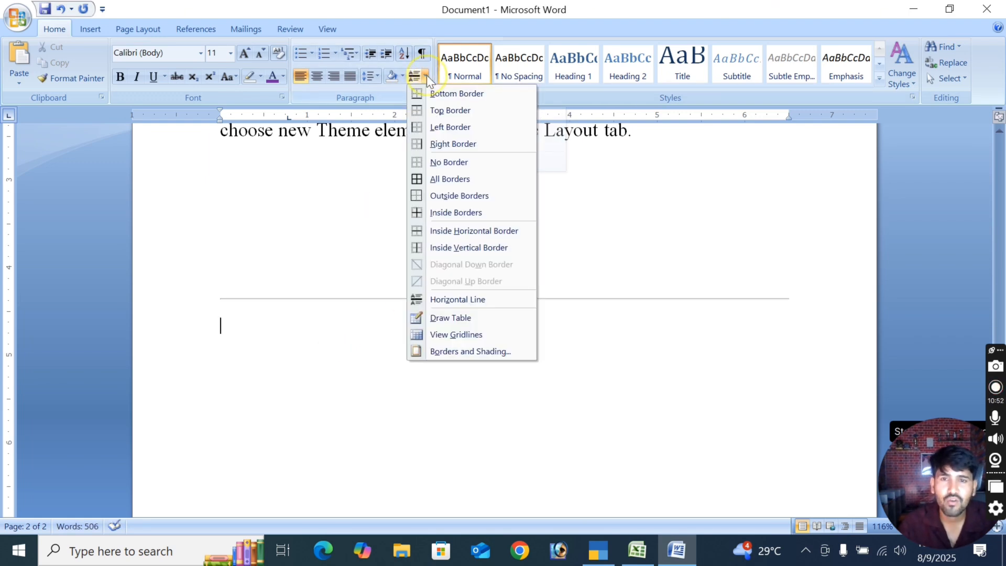
left_click(440, 318)
mouse_move(262, 337)
left_mouse_down()
mouse_move(512, 395)
mouse_move(618, 406)
left_mouse_up()
left_click_drag(427, 377, 450, 330)
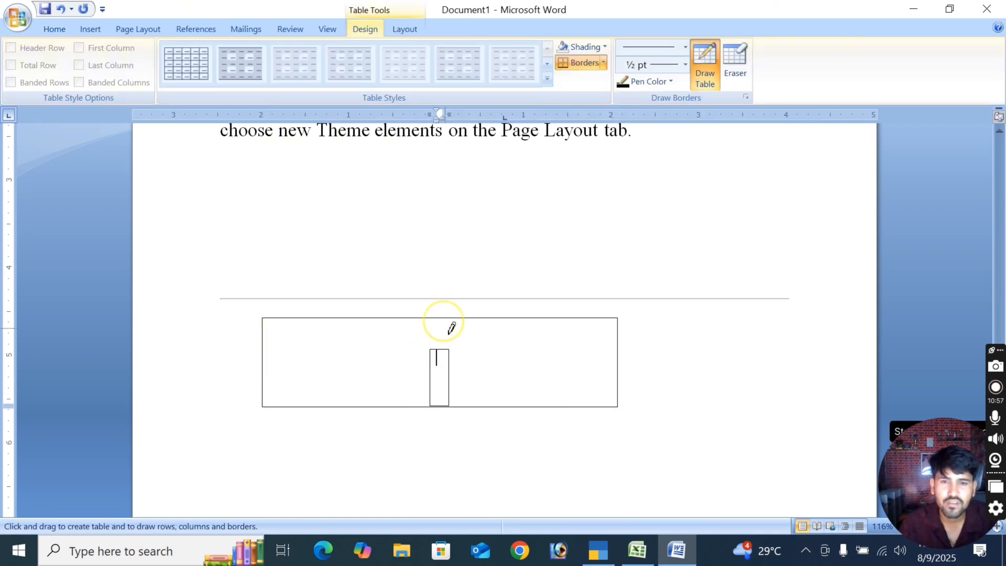
Erase the whole drawn table, and undo the horizontal line and the last border removal.
left_click(742, 67)
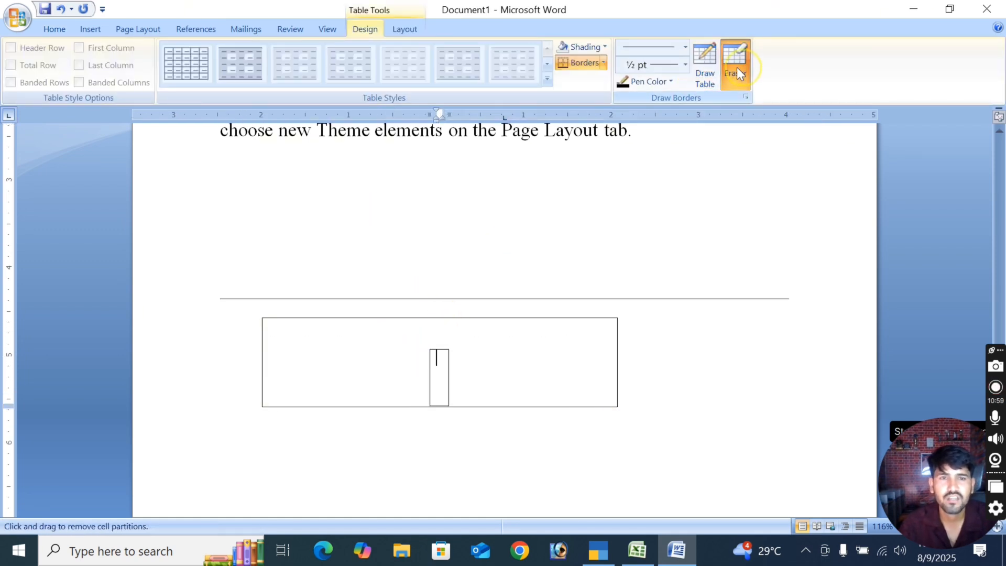
mouse_move(233, 308)
left_mouse_down()
mouse_move(415, 382)
mouse_move(622, 438)
mouse_move(660, 435)
left_mouse_up()
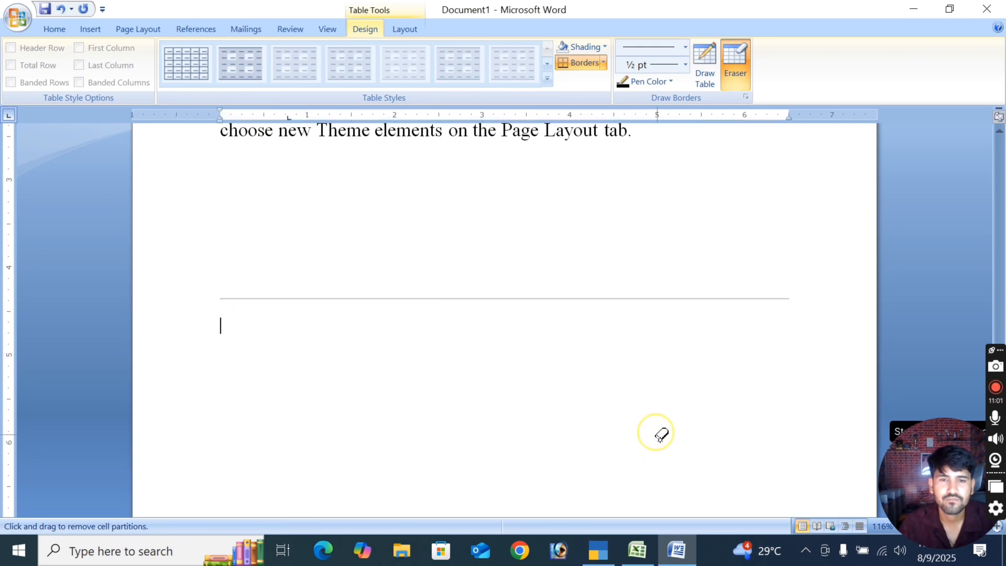
left_click_drag(347, 274, 374, 384)
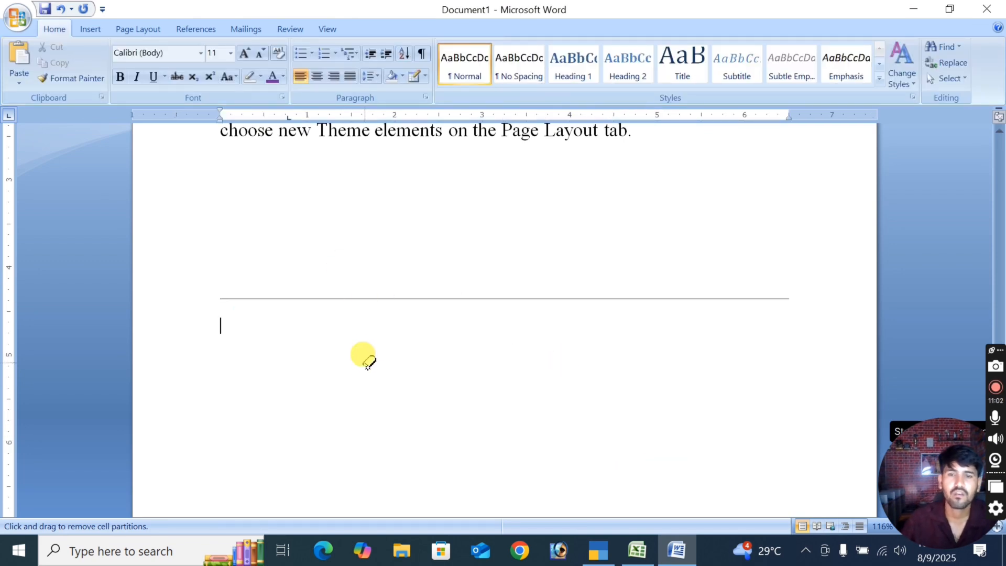
left_click(367, 325)
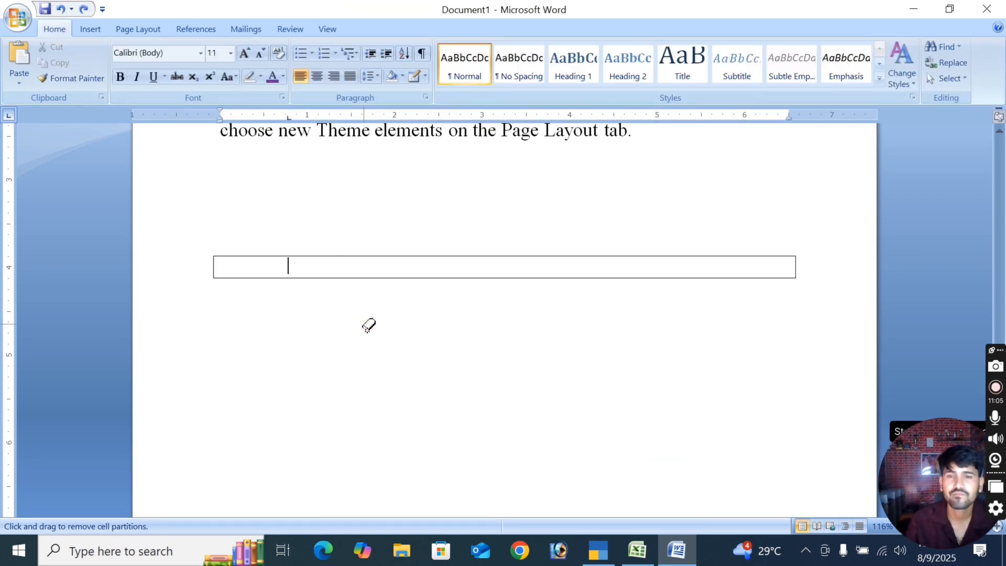
Return to the first paragraph, show paragraph marks and hidden formatting symbols, and examine them through the text.
scroll(427, 326, "up", 15)
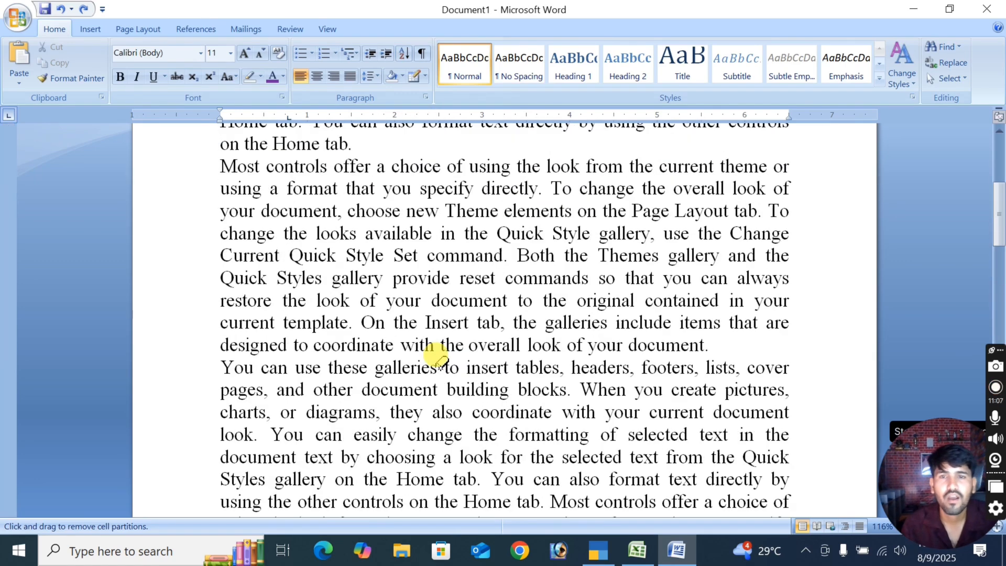
scroll(434, 361, "up", 2)
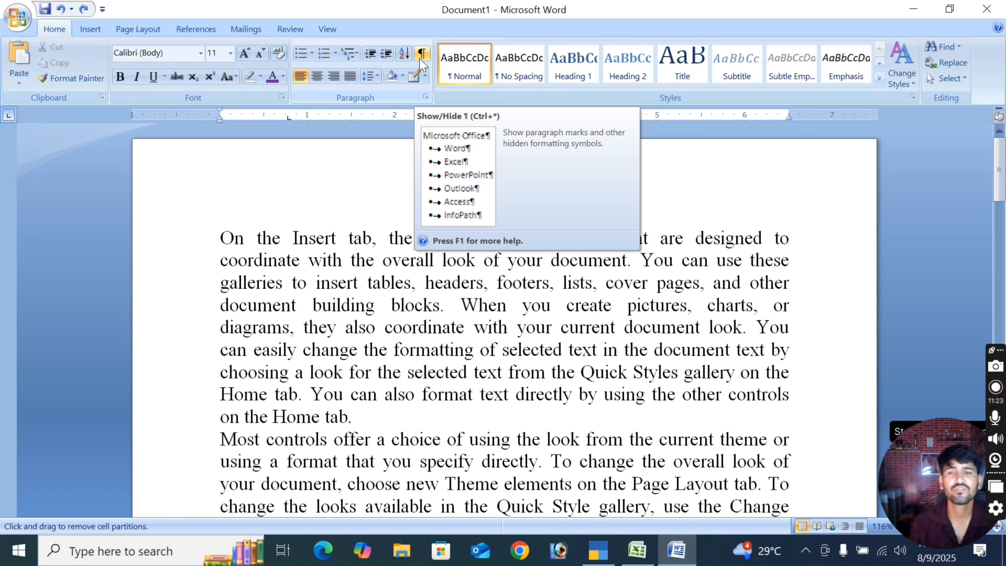
left_click(361, 416)
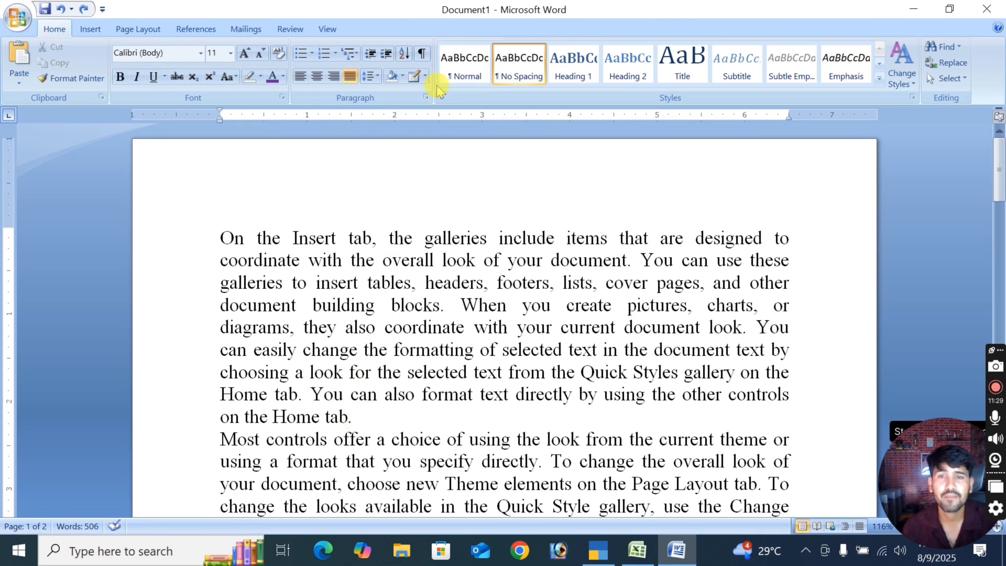
left_click(422, 54)
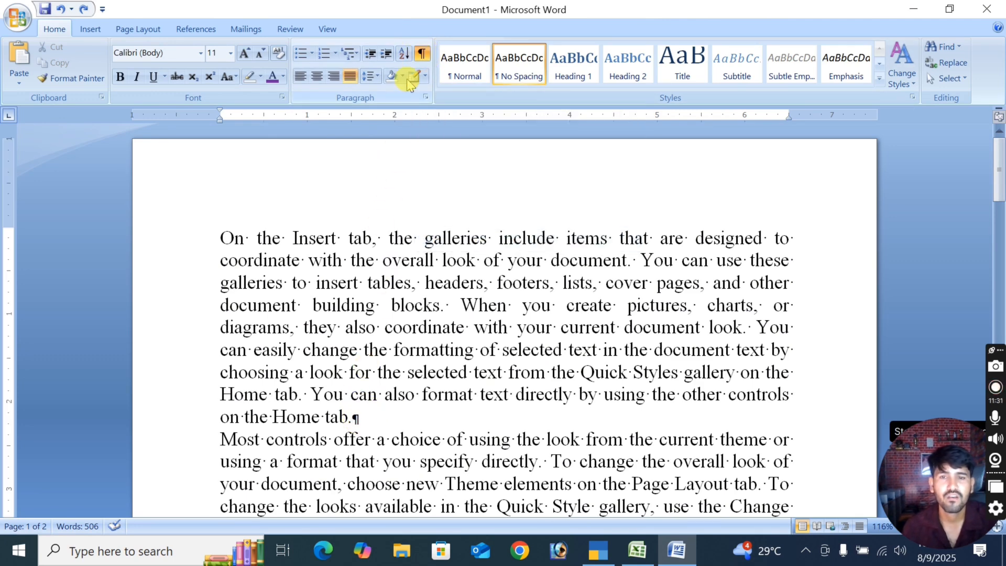
scroll(317, 314, "down", 2)
scroll(316, 320, "down", 3)
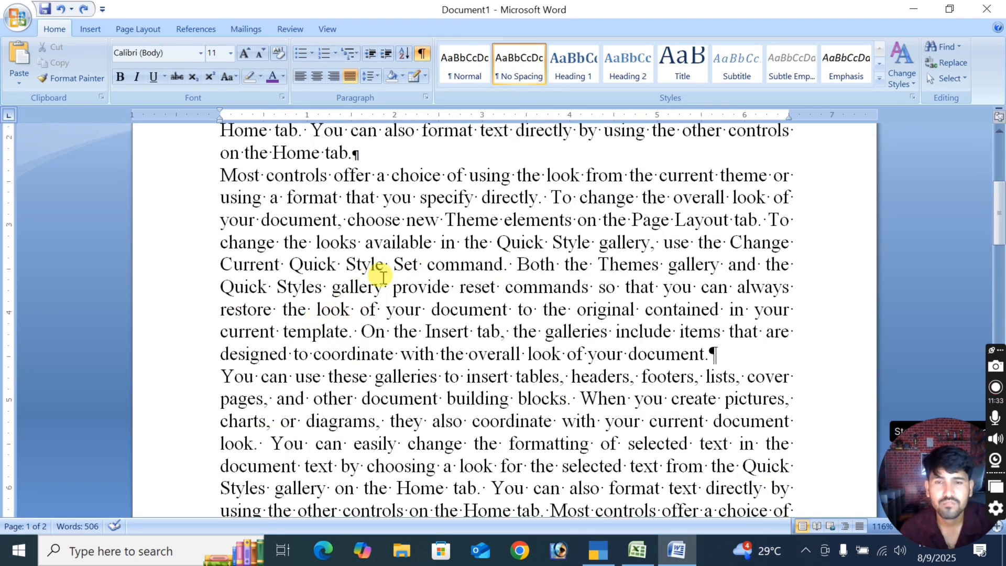
Add an extra space before "command" in the second paragraph and delete it again.
left_click(427, 267)
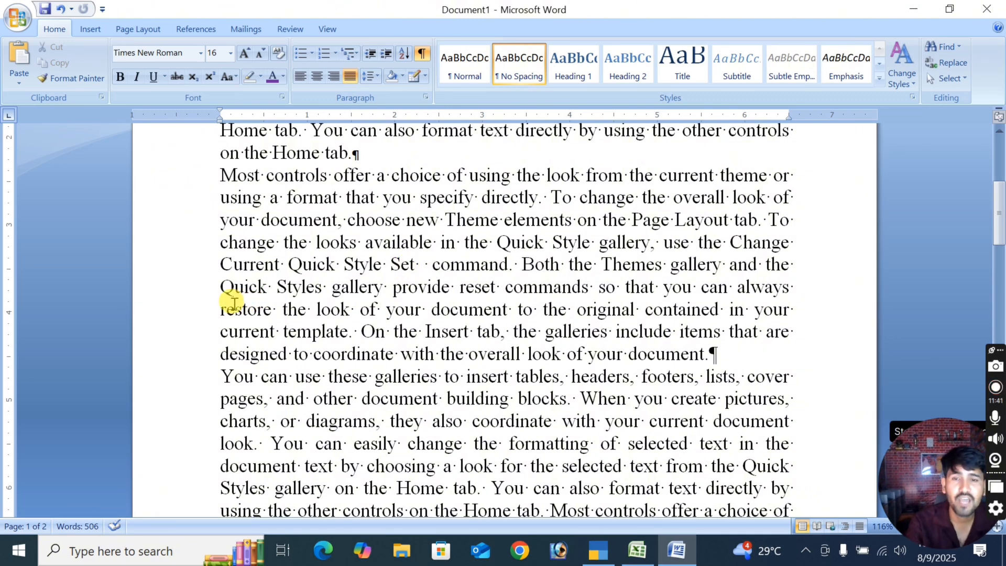
key("BackSpace")
scroll(234, 302, "up", 2)
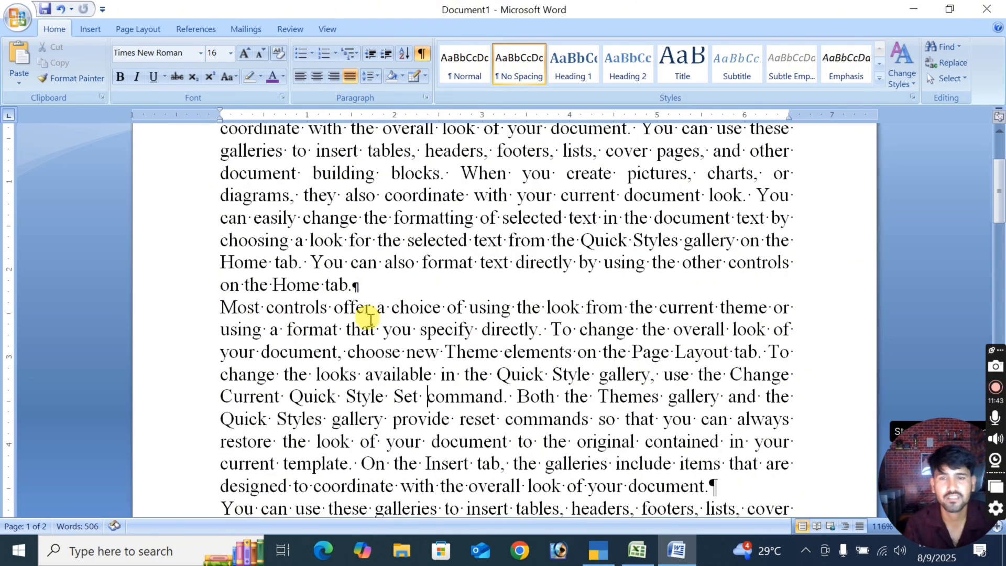
Insert an empty paragraph after the first paragraph and remove it again.
left_click(386, 291)
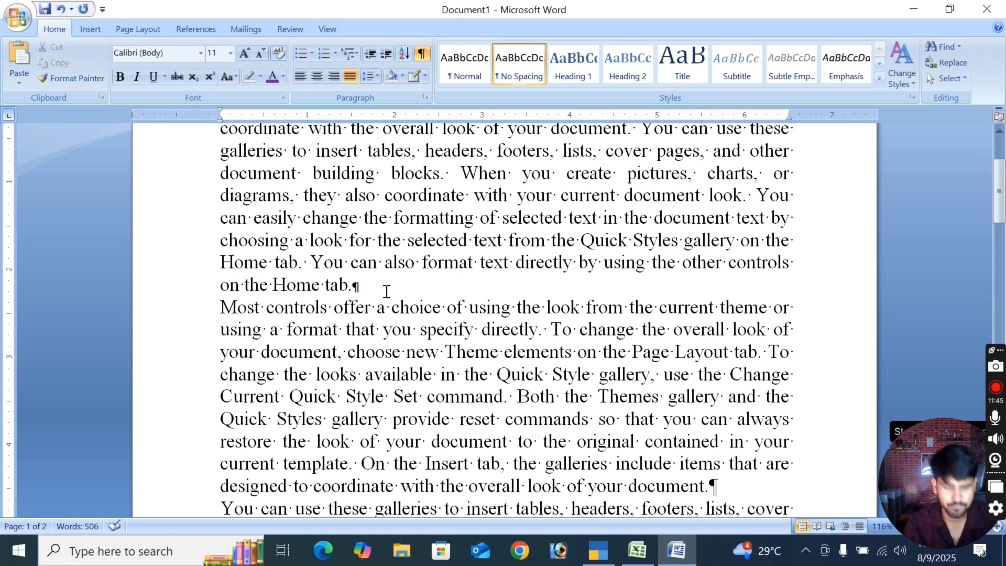
key("Return")
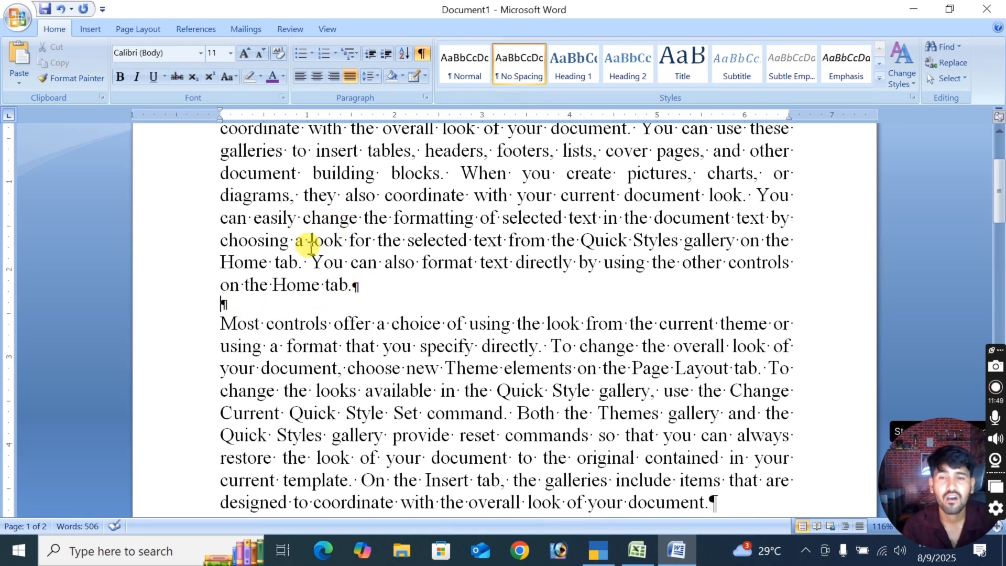
left_click(220, 323)
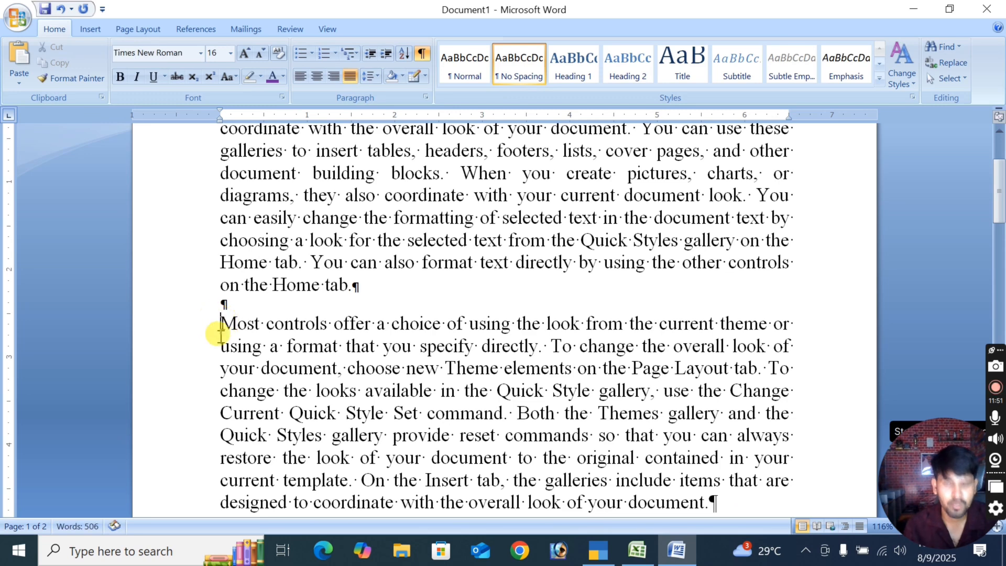
key("BackSpace")
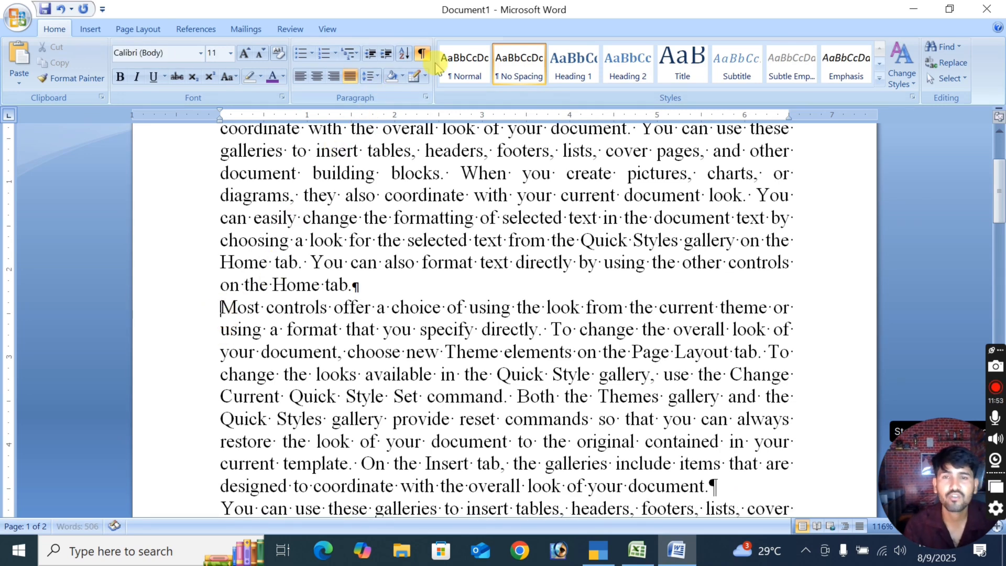
Hide the paragraph marks and formatting symbols and return to the start of the document.
left_click(422, 53)
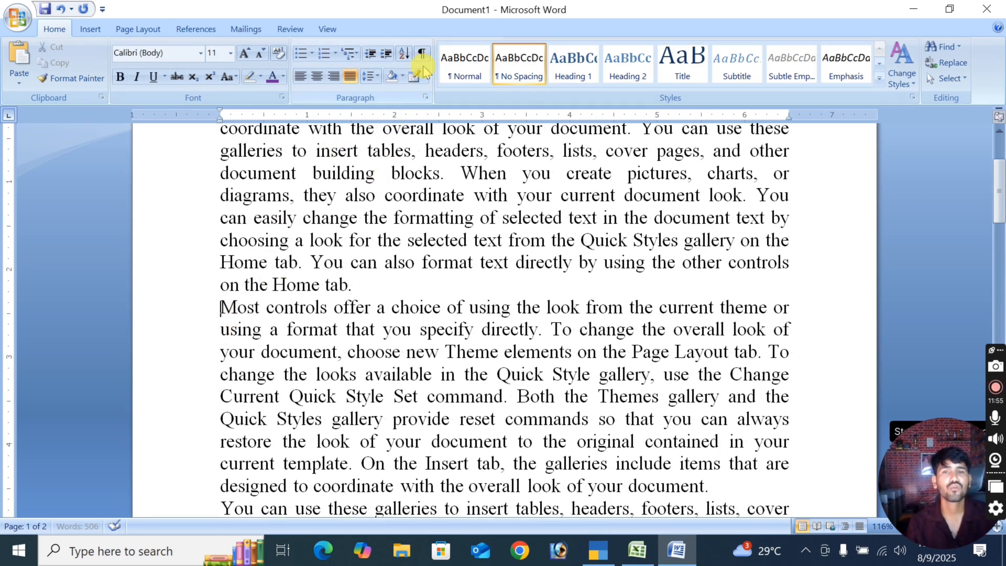
scroll(424, 215, "up", 2)
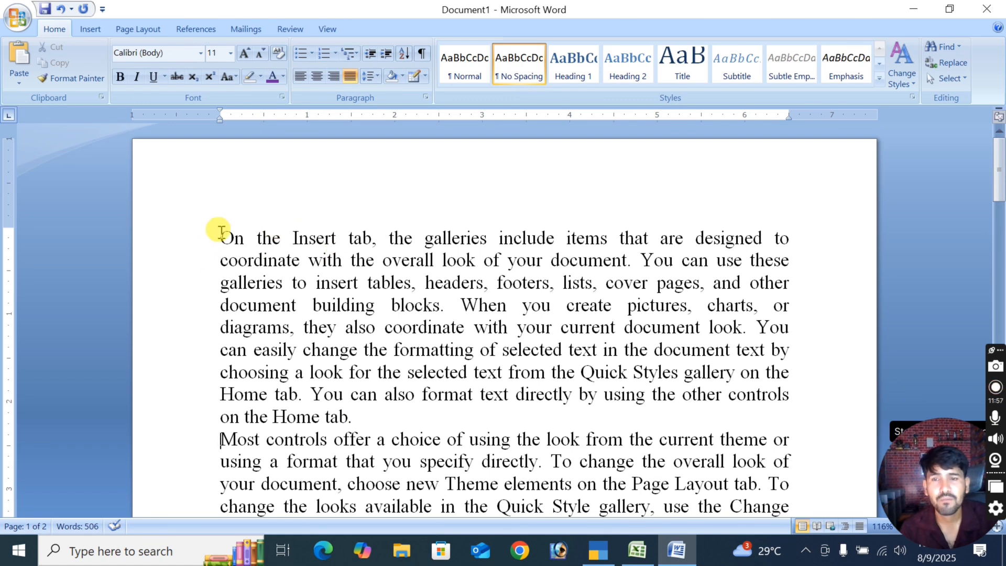
Create a new blank document and write two short sample sentences about friends in separate paragraphs.
left_click_drag(220, 237, 343, 394)
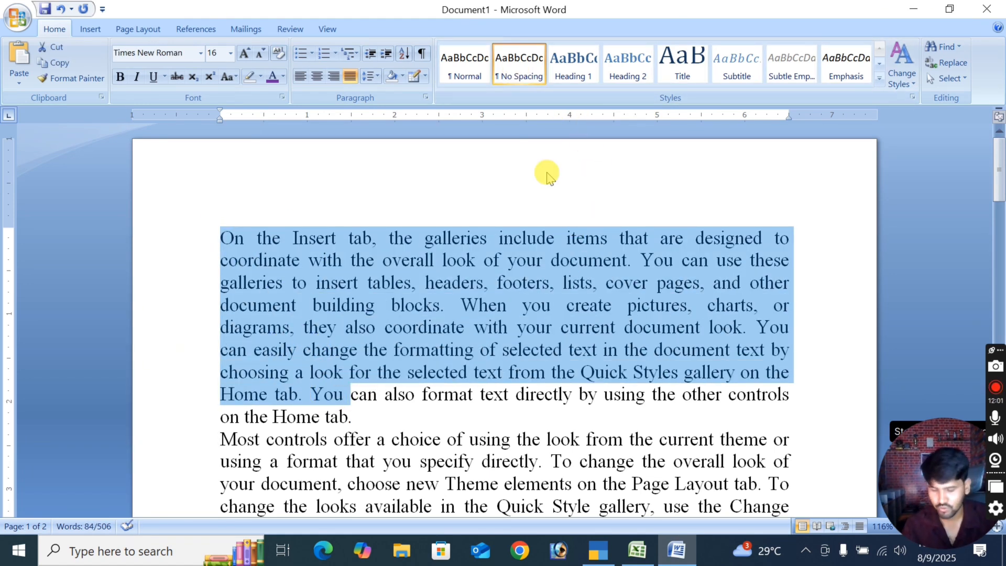
key("ctrl+n")
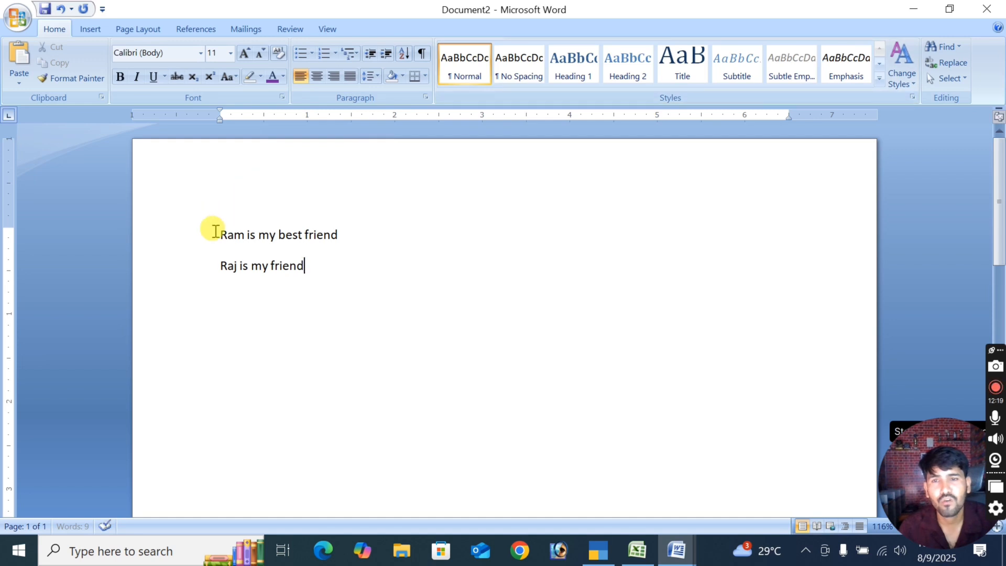
Apply the No Spacing style to both sample sentences in the new document.
left_click_drag(215, 231, 355, 278)
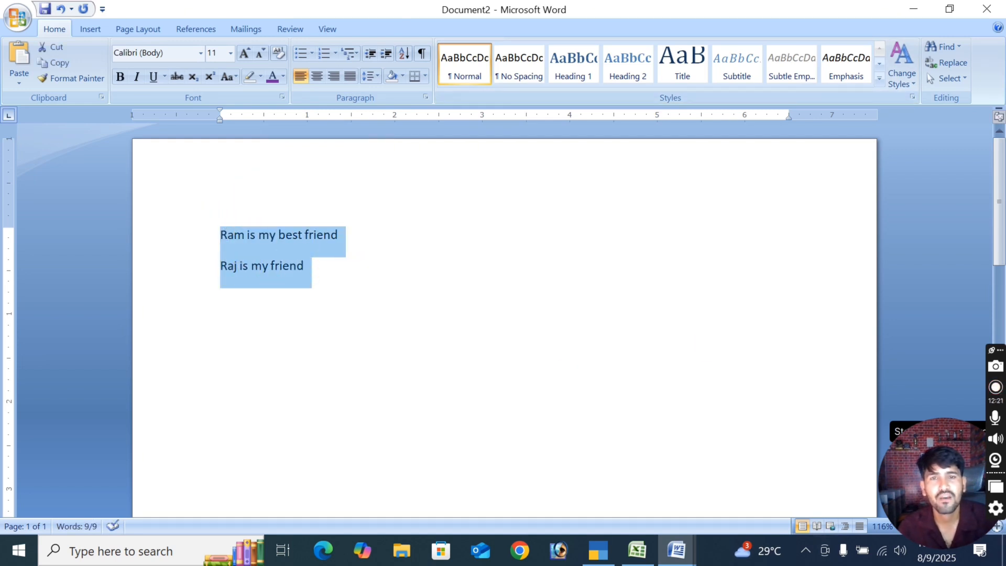
left_click(512, 76)
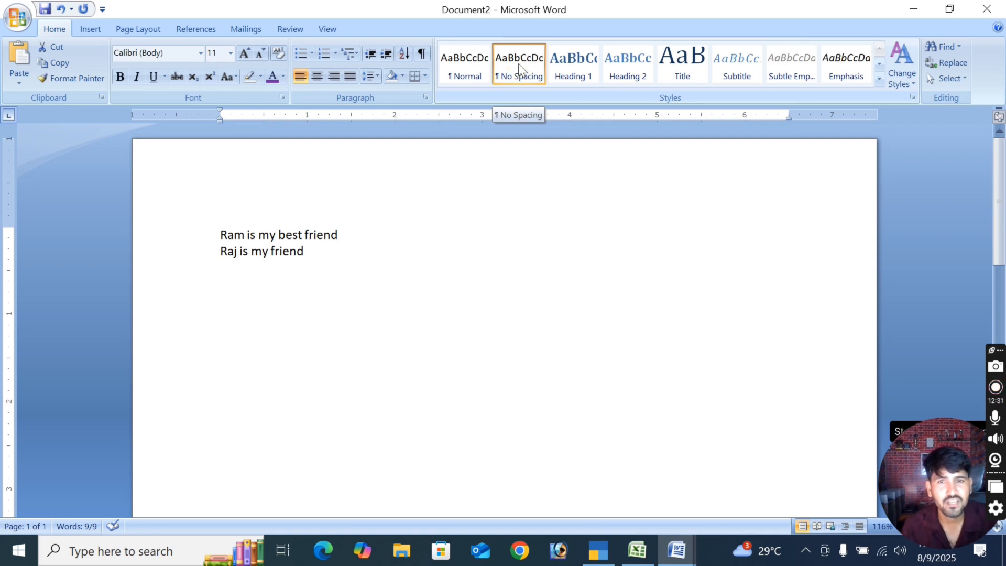
left_click(508, 76)
left_click(449, 300)
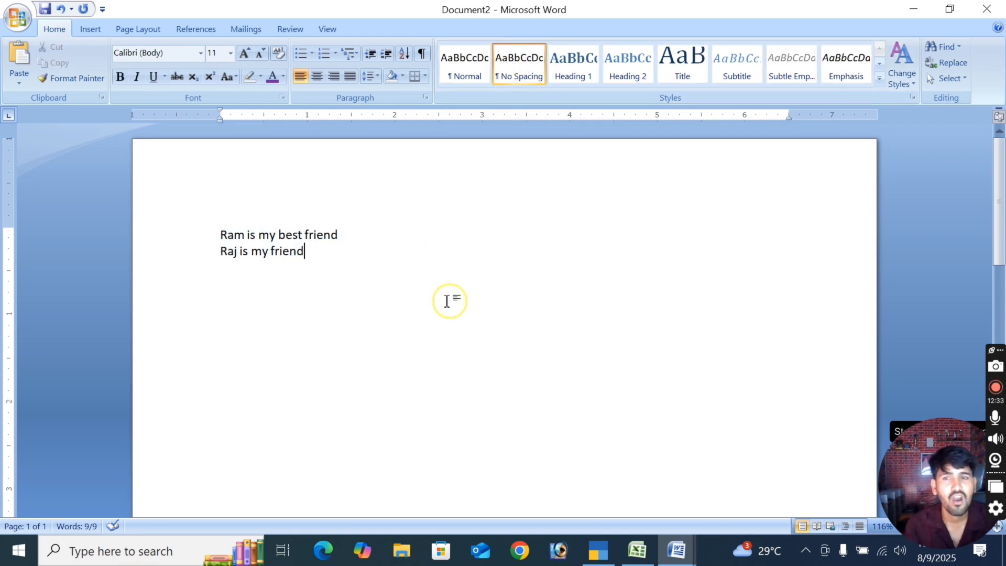
Select the first sample sentence, the one about the best friend.
left_click(204, 223)
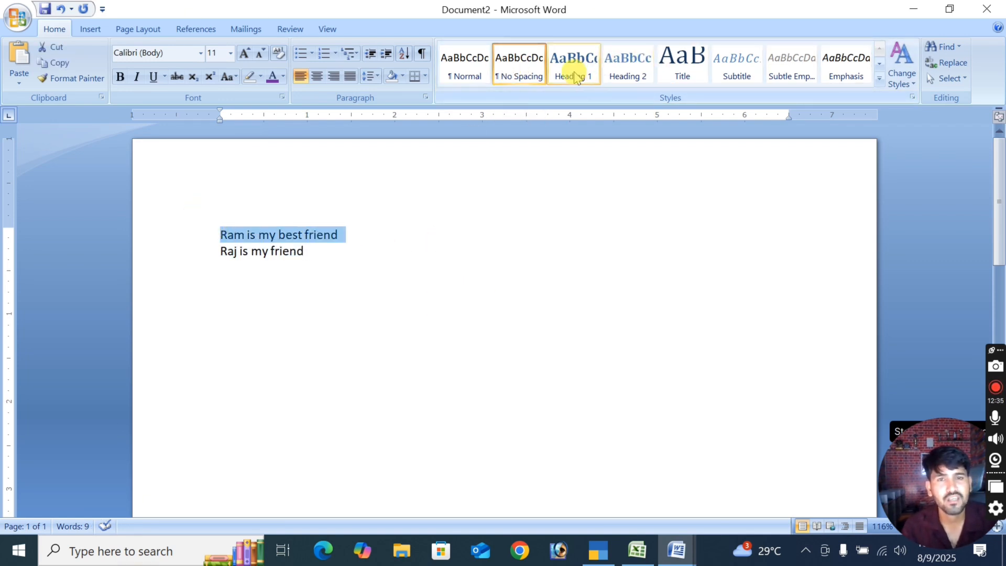